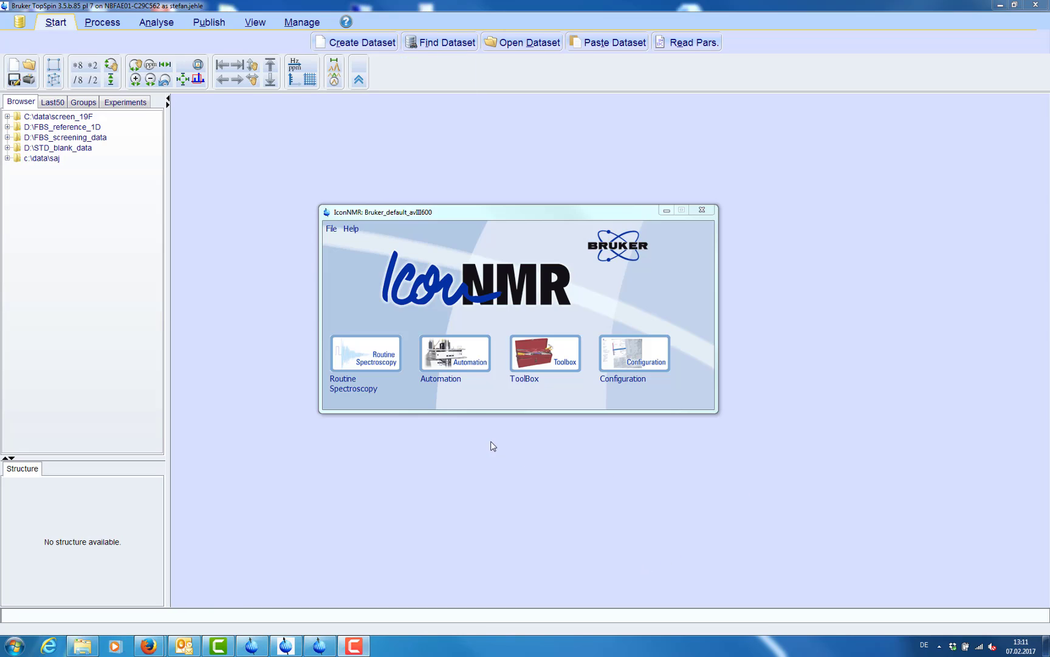
Open an IconNMR Automation session and look through the experiment table to the holders from 101 onwards
click(451, 357)
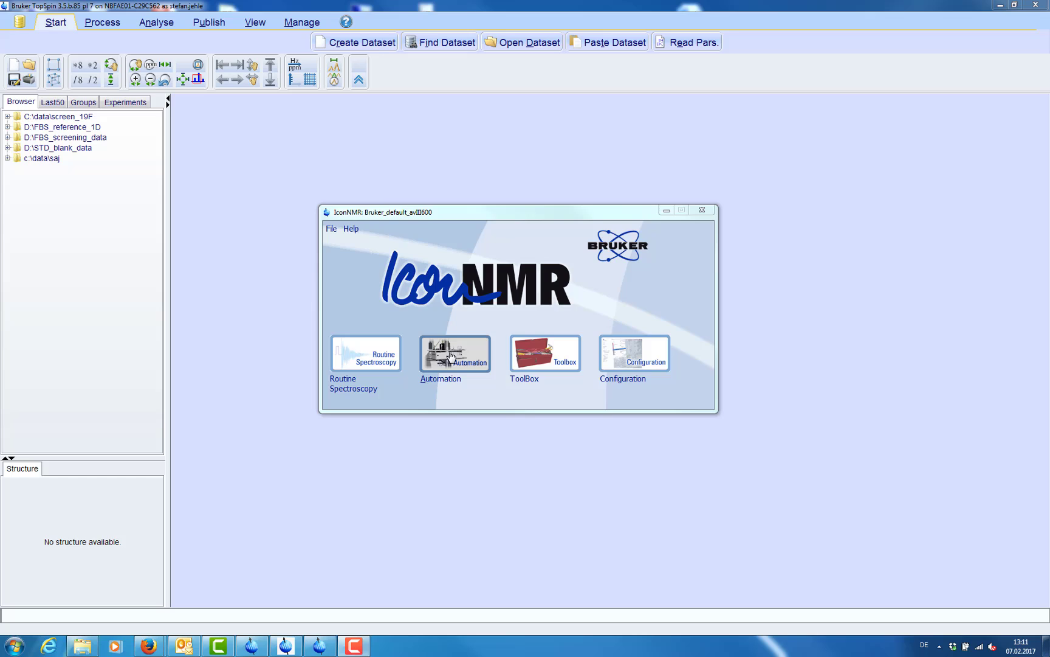
click(422, 477)
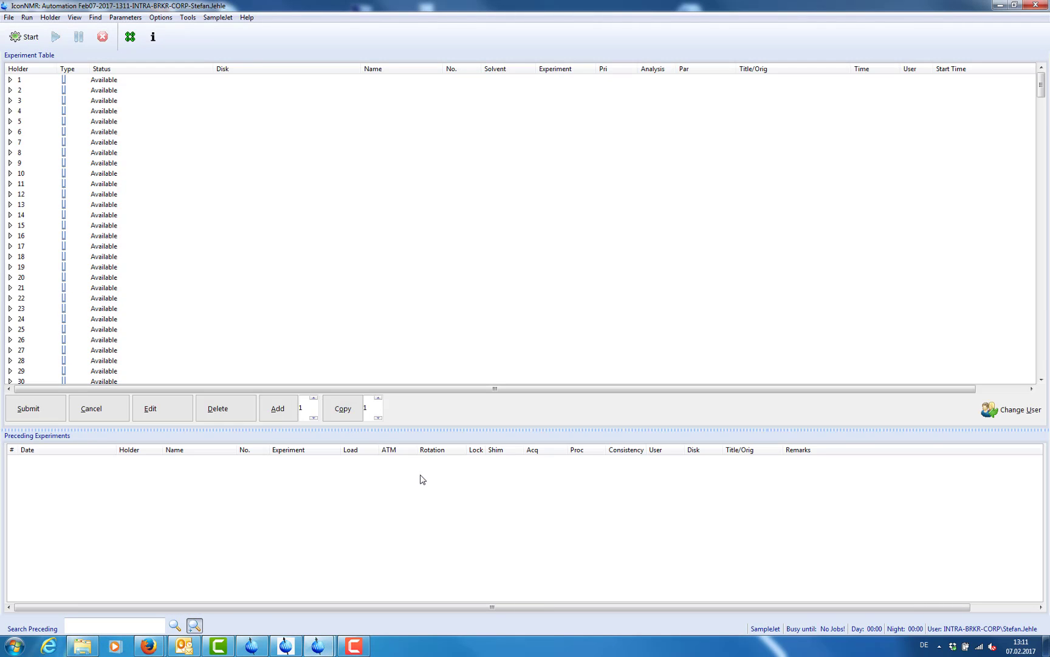
scroll(68, 115, down, 14)
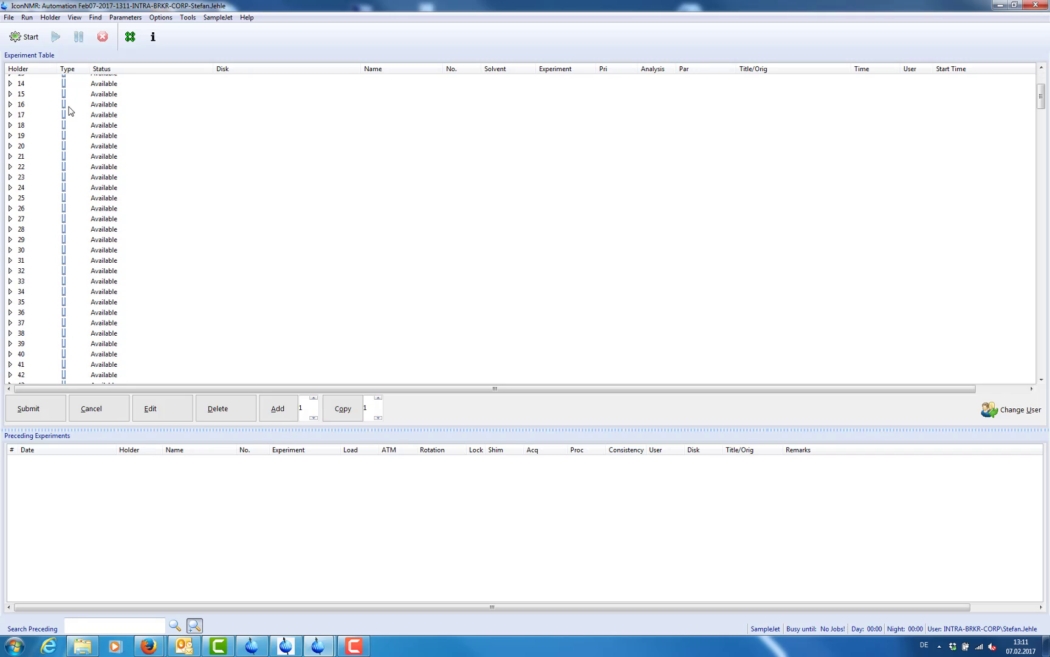
scroll(71, 131, down, 15)
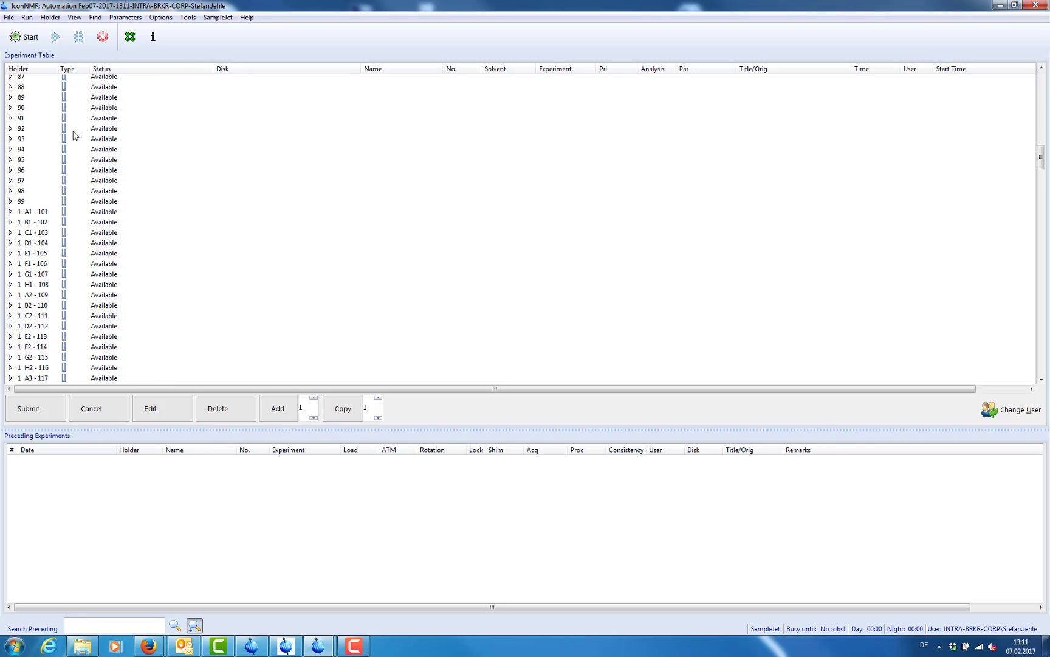
Import the spreadsheet for_video.xls from the excel_template folder into the automation setup
click(9, 17)
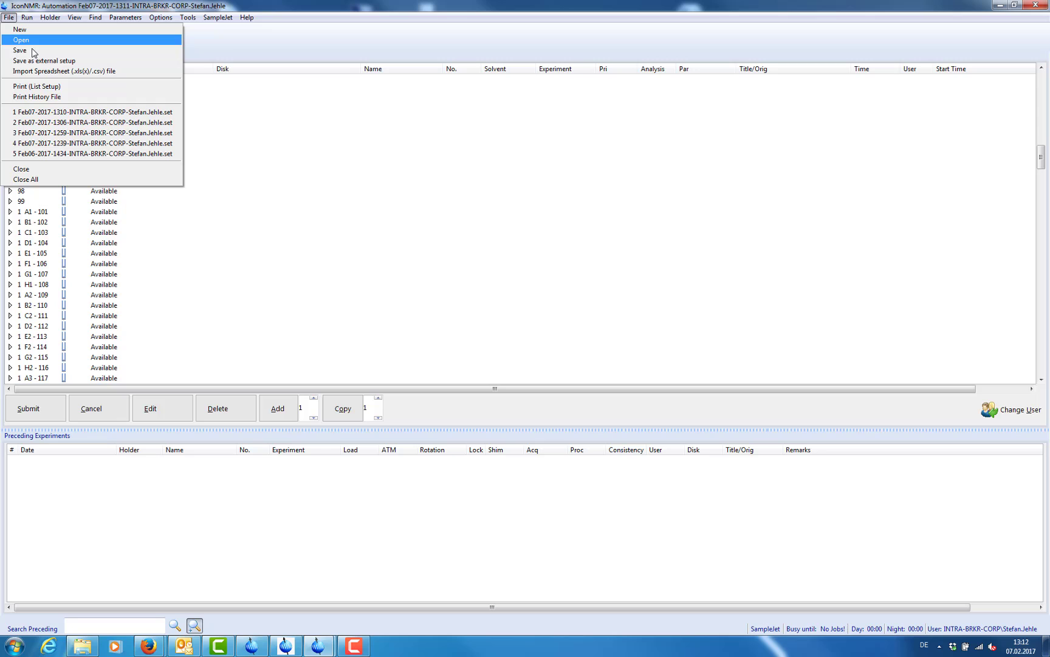
click(41, 72)
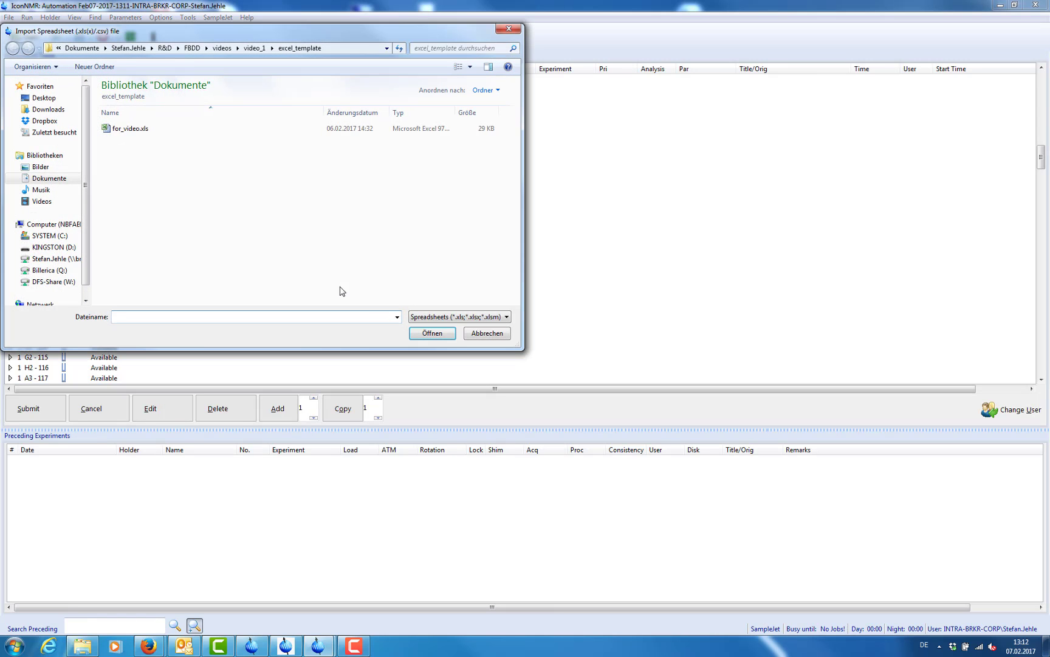
click(129, 128)
click(431, 333)
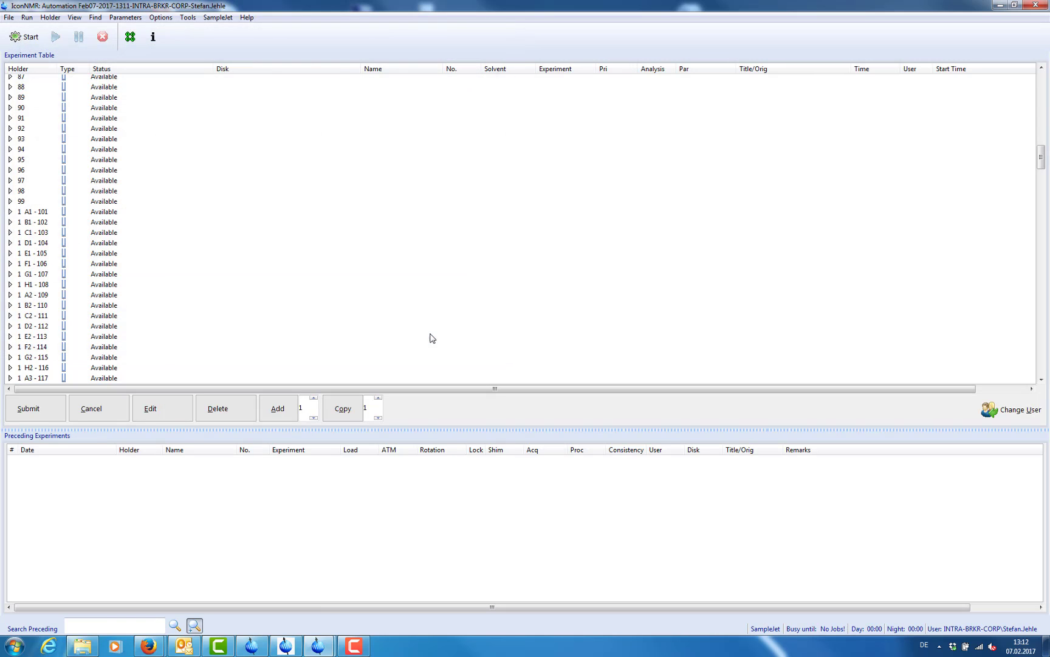
Keep the [Disk] and [SampleID] column assignments and load the spreadsheet's experiments into the setup window
click(614, 215)
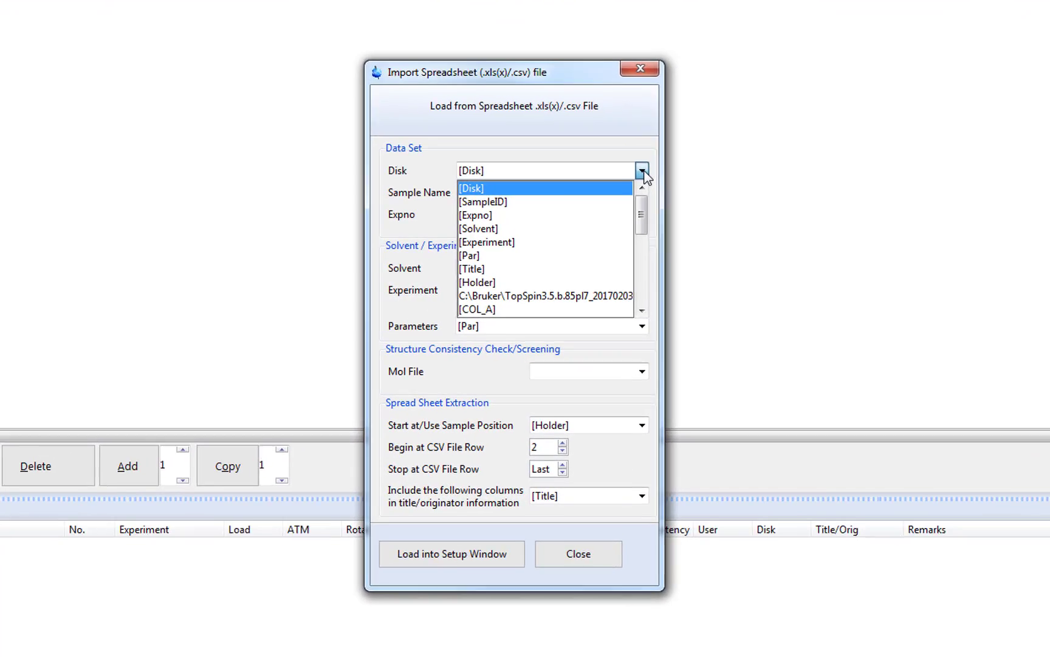
click(642, 170)
click(641, 192)
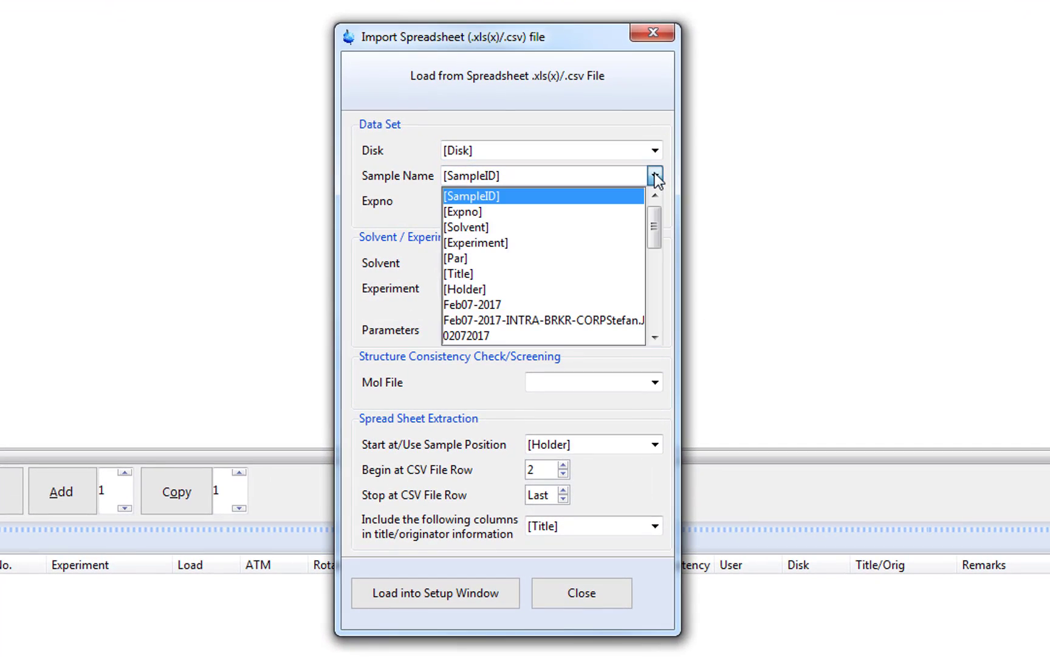
click(642, 192)
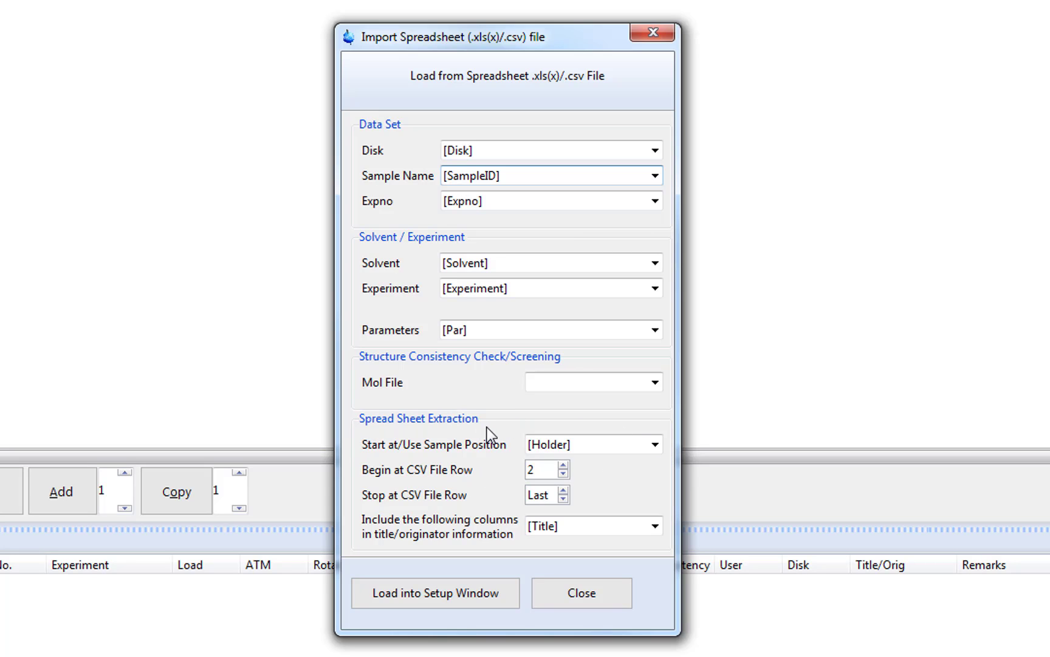
click(464, 589)
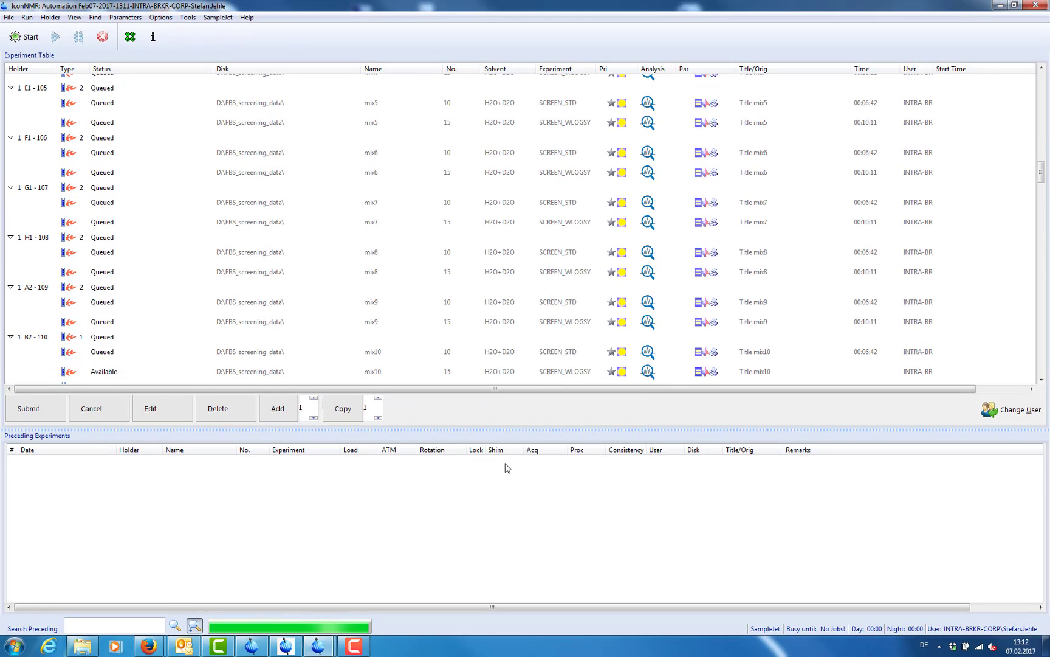
click(573, 362)
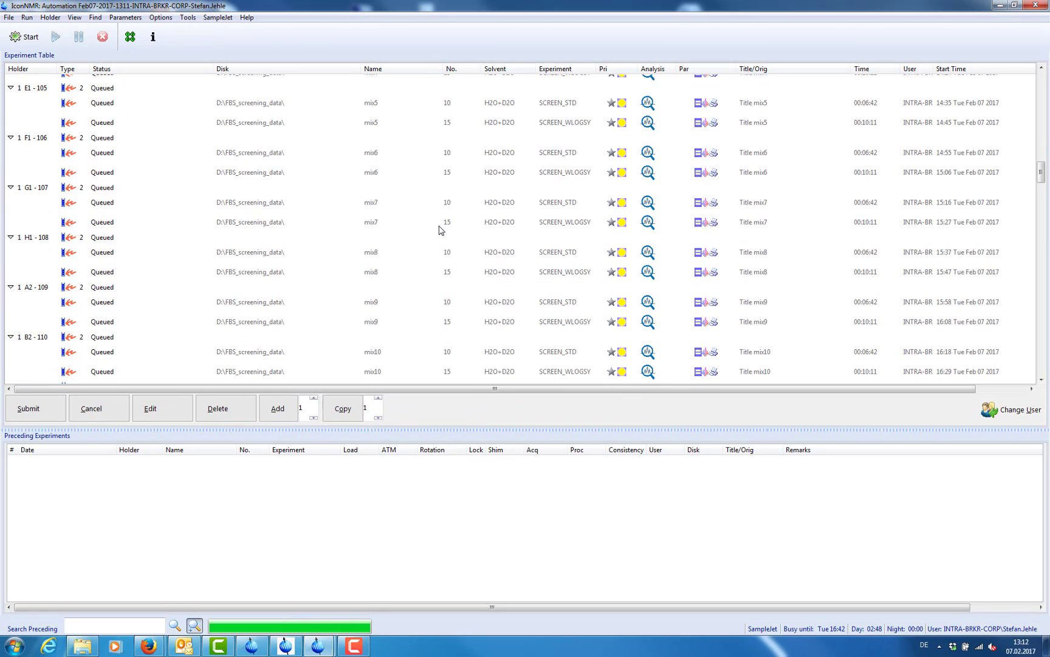
Start the automation run for the queued mixtures on the SampleJet
scroll(441, 226, up, 6)
scroll(439, 228, up, 1)
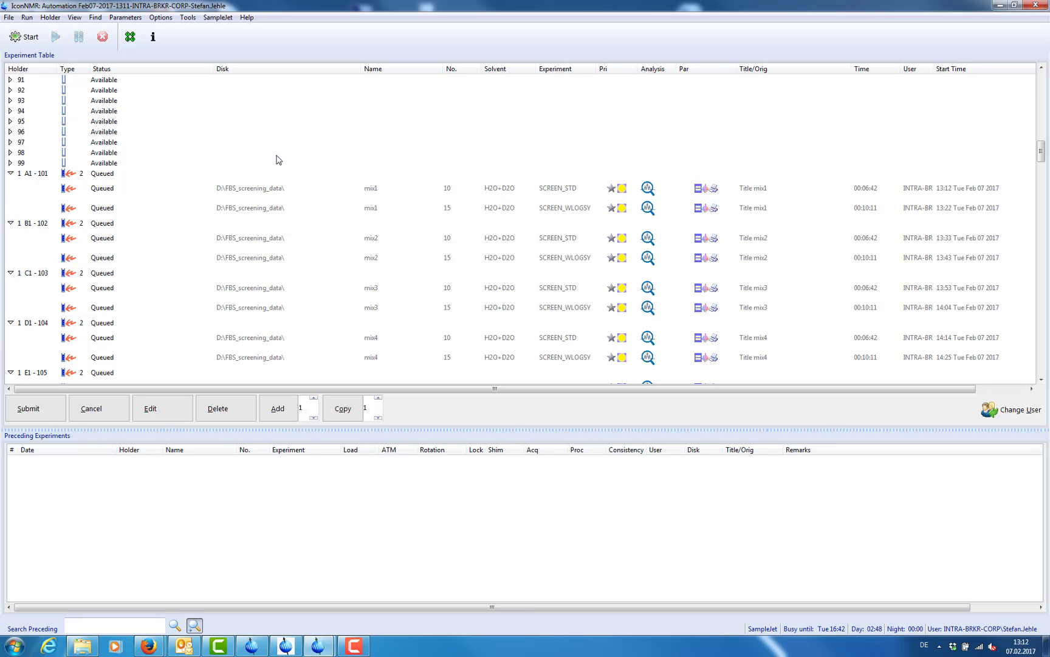
click(26, 38)
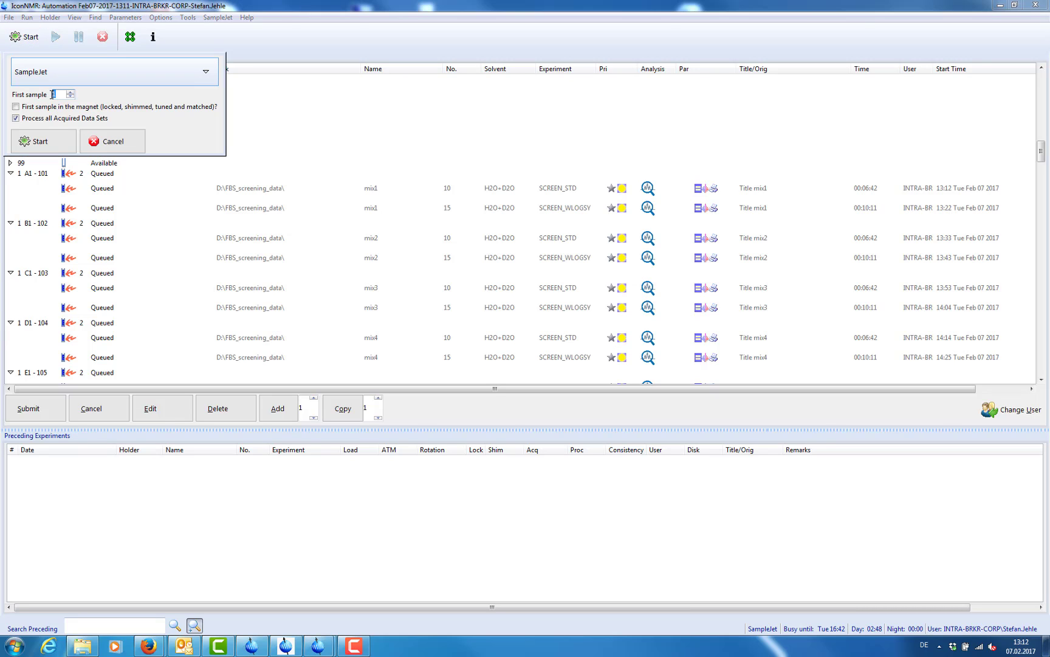
click(48, 144)
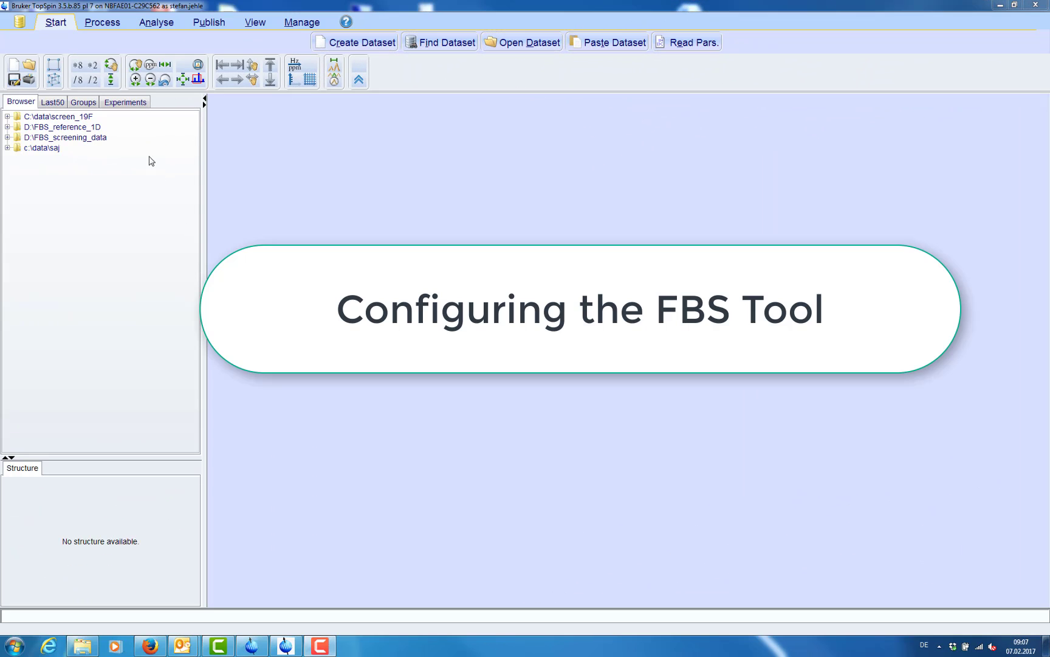
Display the mix1 dataset from D:\FBS_screening_data, experiment 16 (stddiffesgp.3), processing number 1, in TopSpin
click(7, 138)
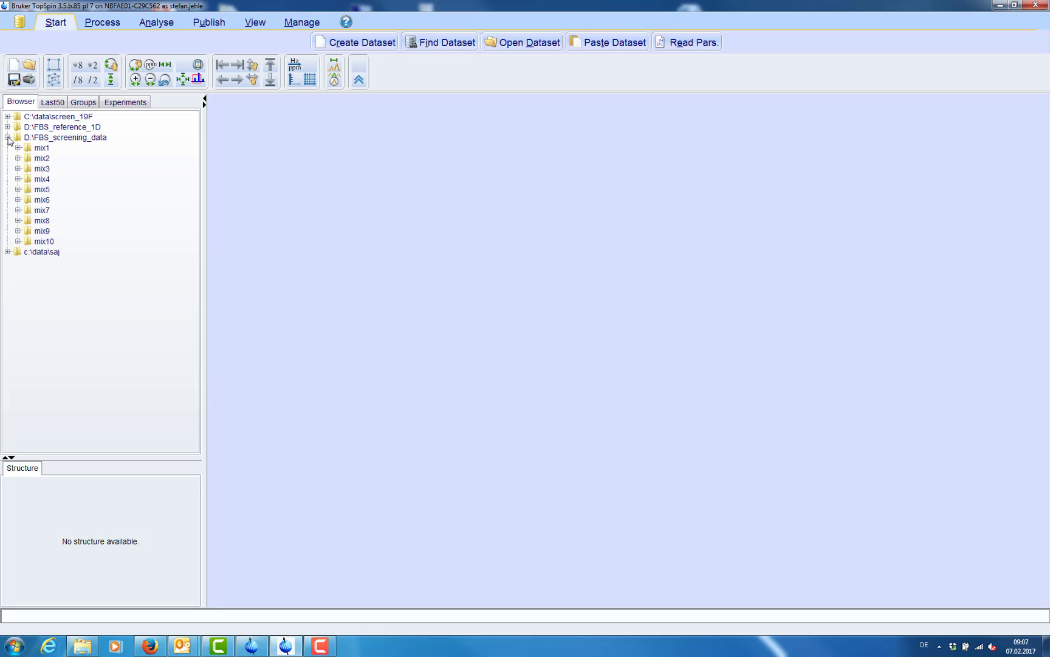
click(41, 149)
click(18, 148)
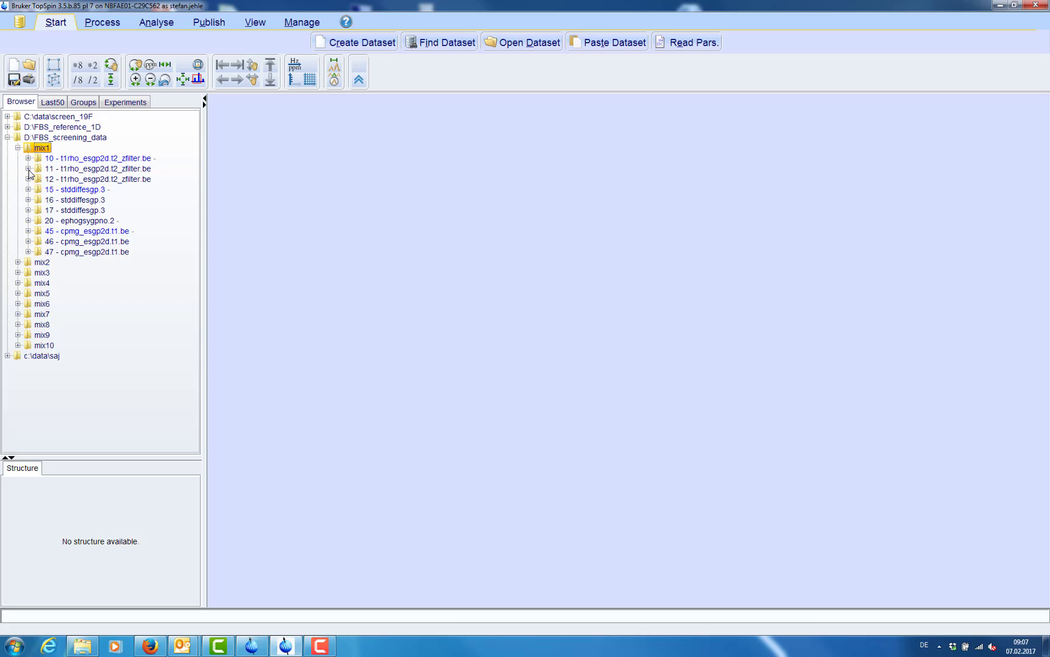
click(28, 200)
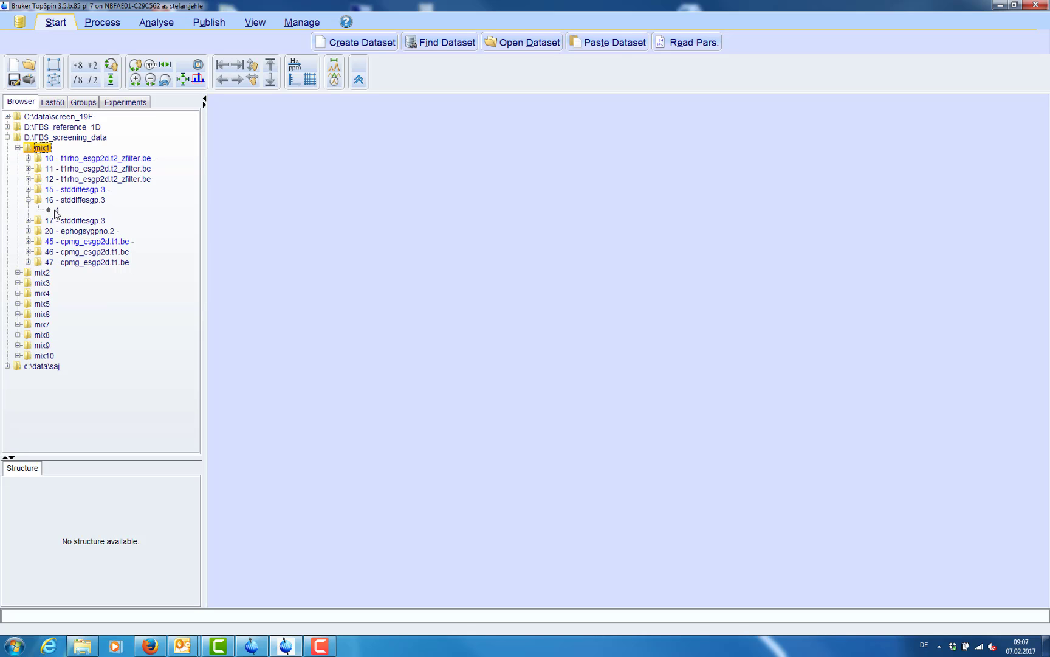
click(59, 211)
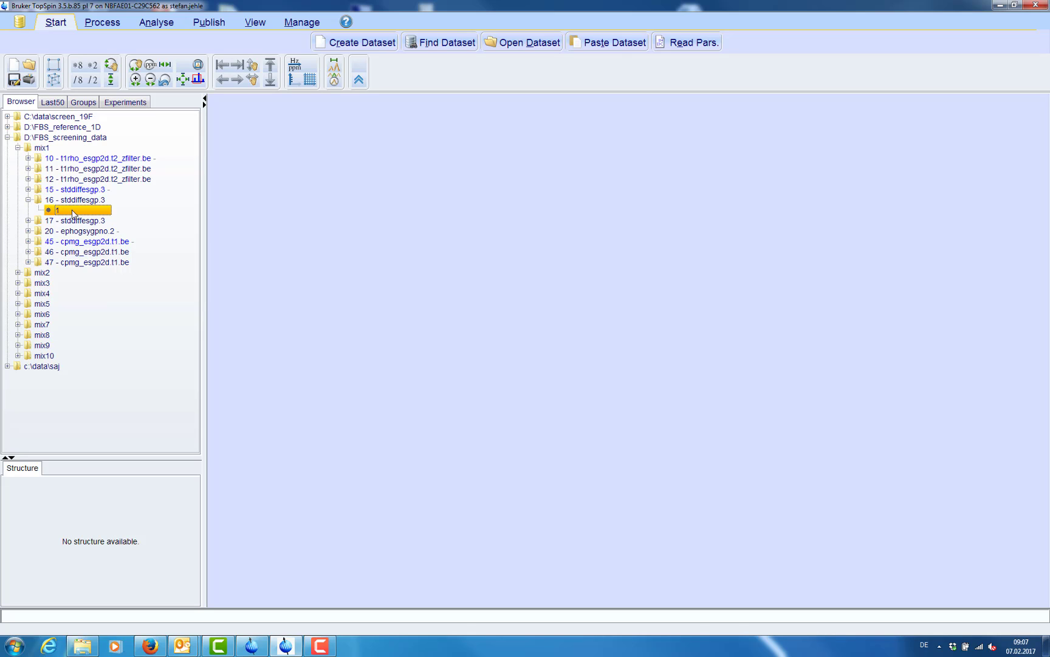
drag(72, 213, 282, 228)
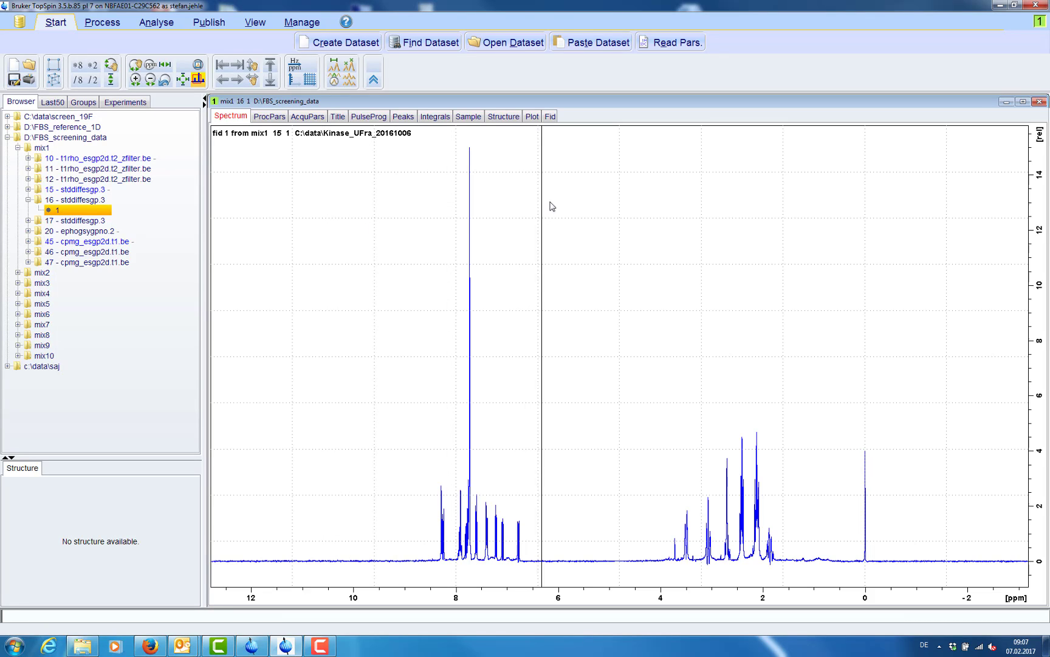
Open the Fragment Based Screening (fbs) options for the displayed dataset
click(163, 23)
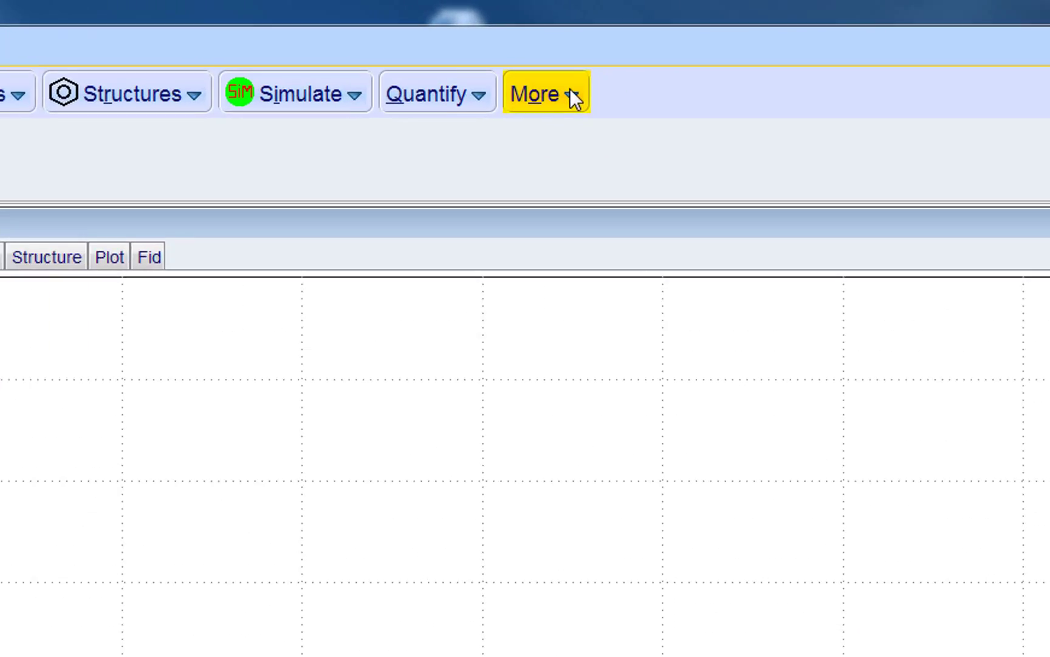
click(574, 96)
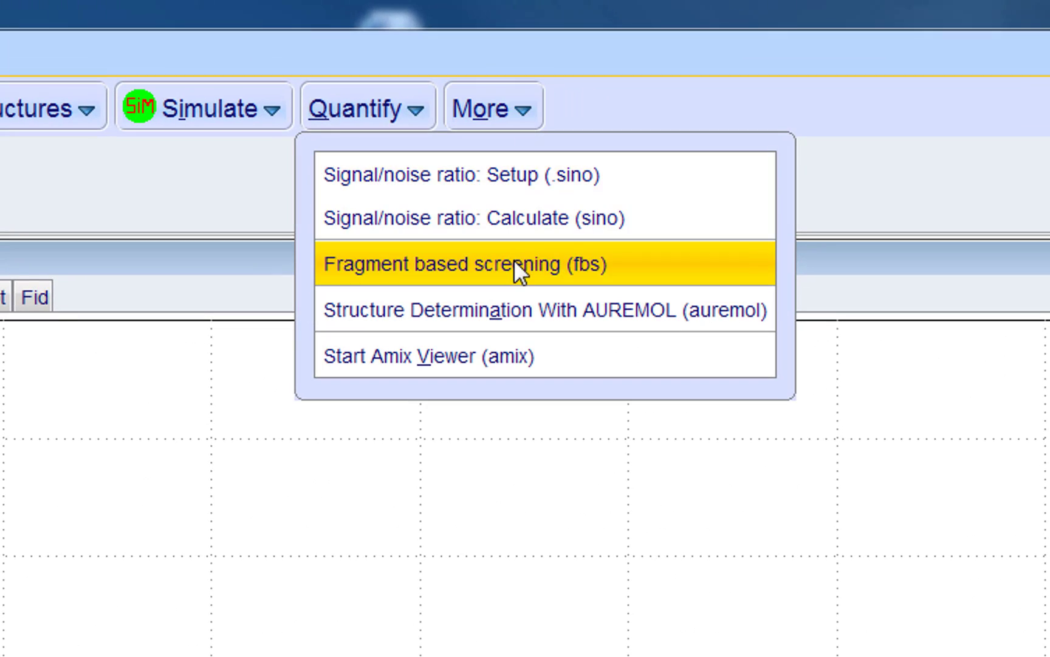
click(515, 262)
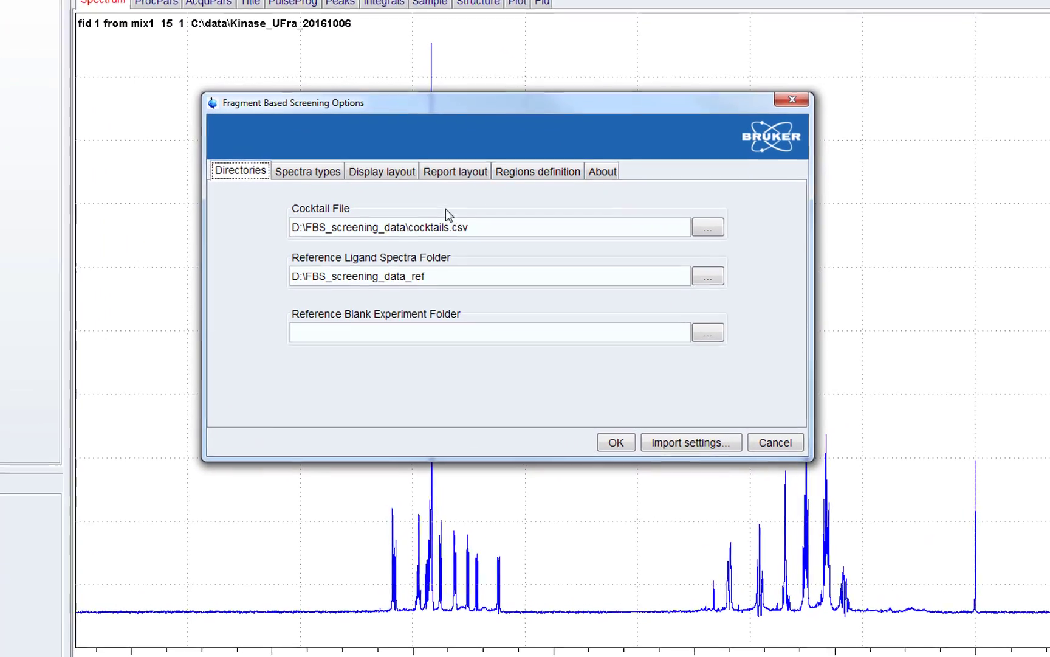
Set the cocktail file to cocktails.csv in the D:\FBS_screening_data folder
click(420, 227)
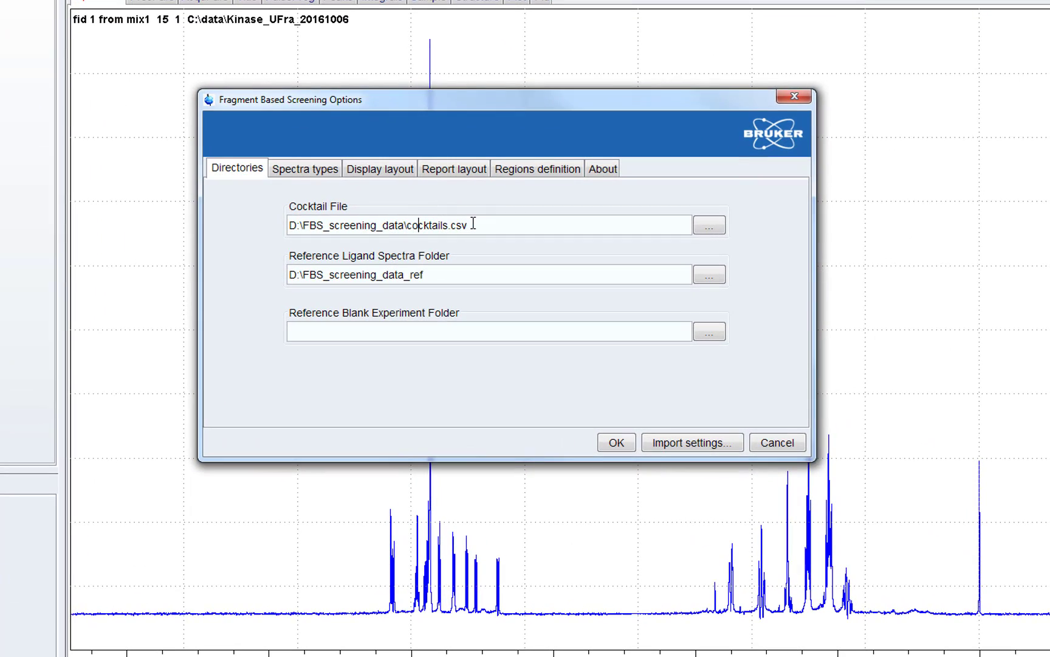
click(709, 226)
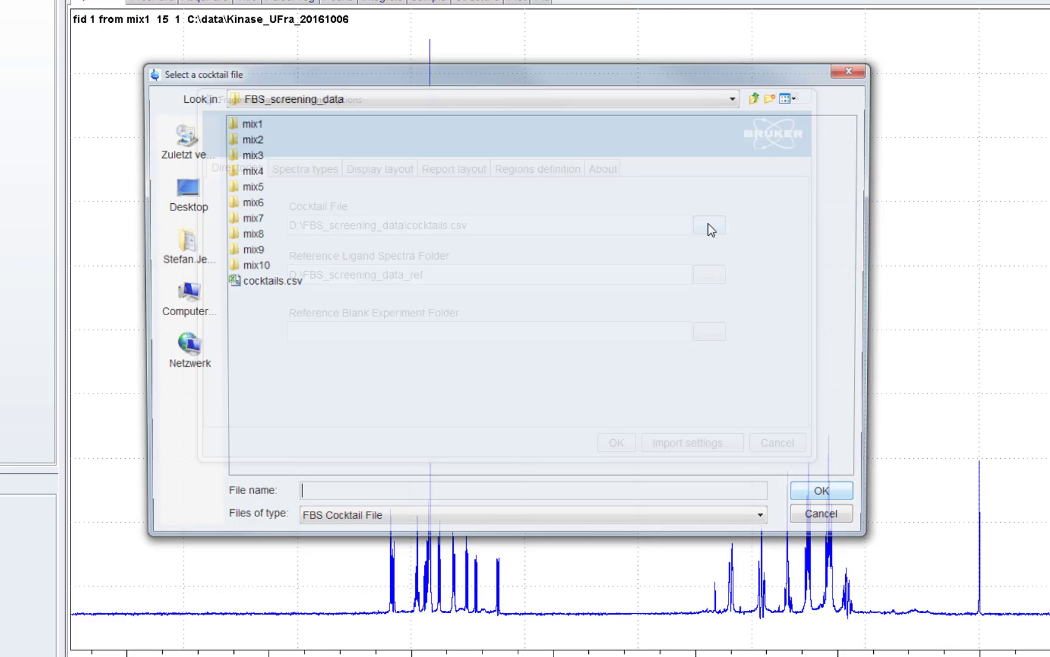
click(265, 283)
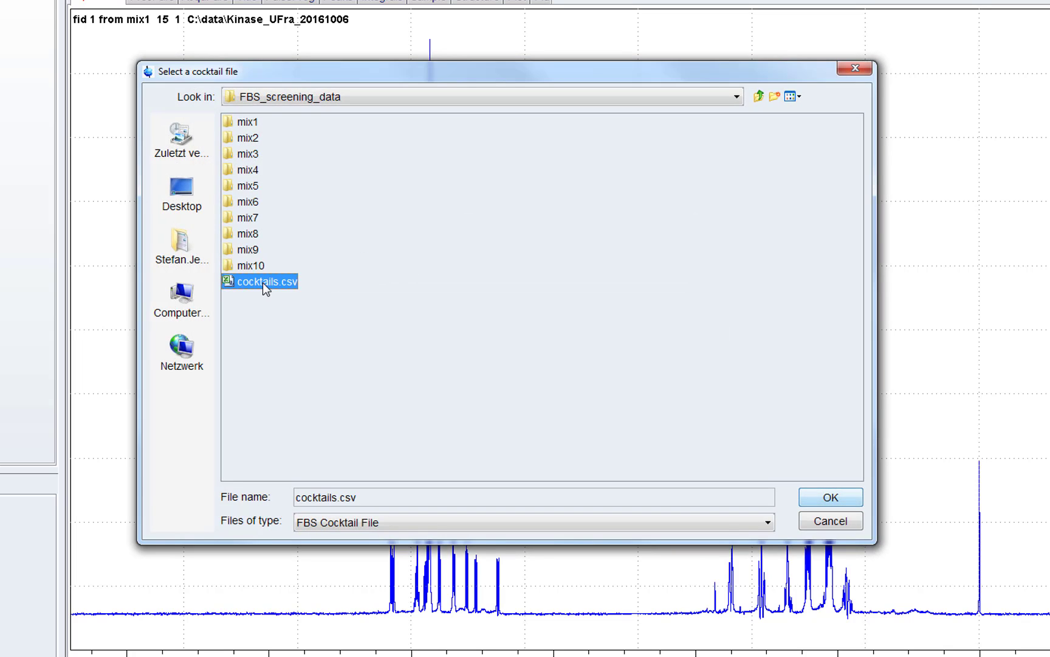
click(832, 498)
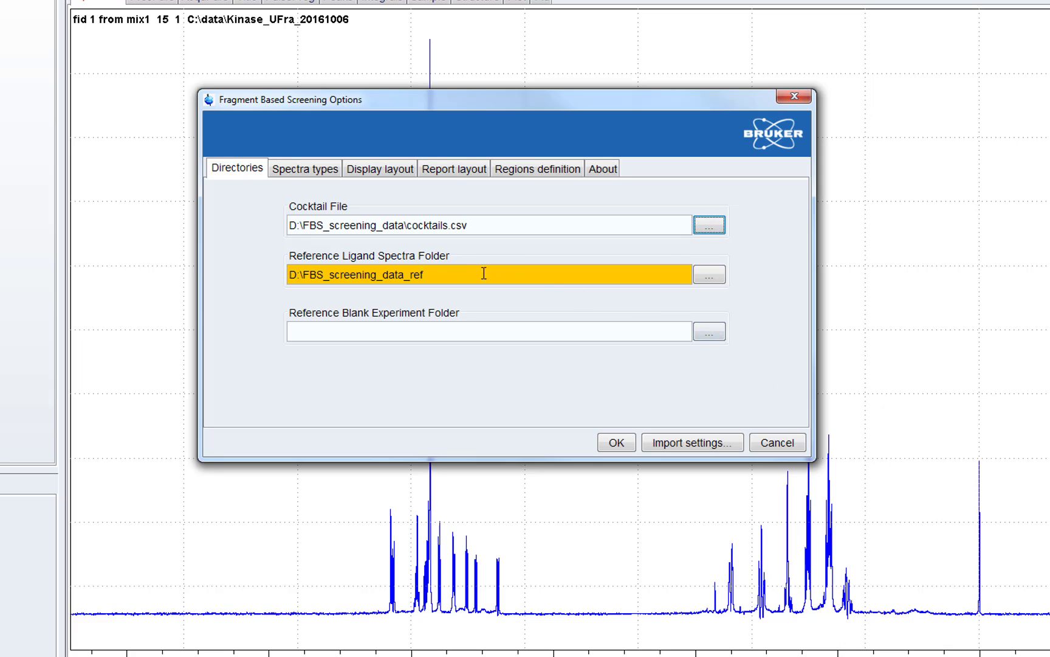
Set the reference ligand spectra folder to FBS_reference_1D on drive D
click(709, 274)
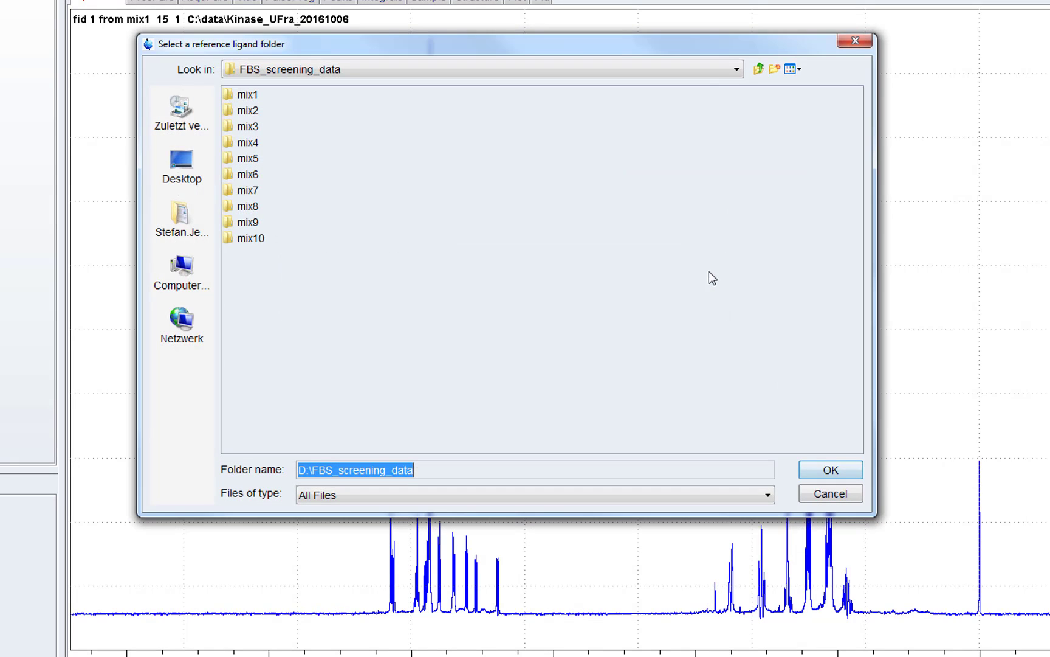
click(758, 69)
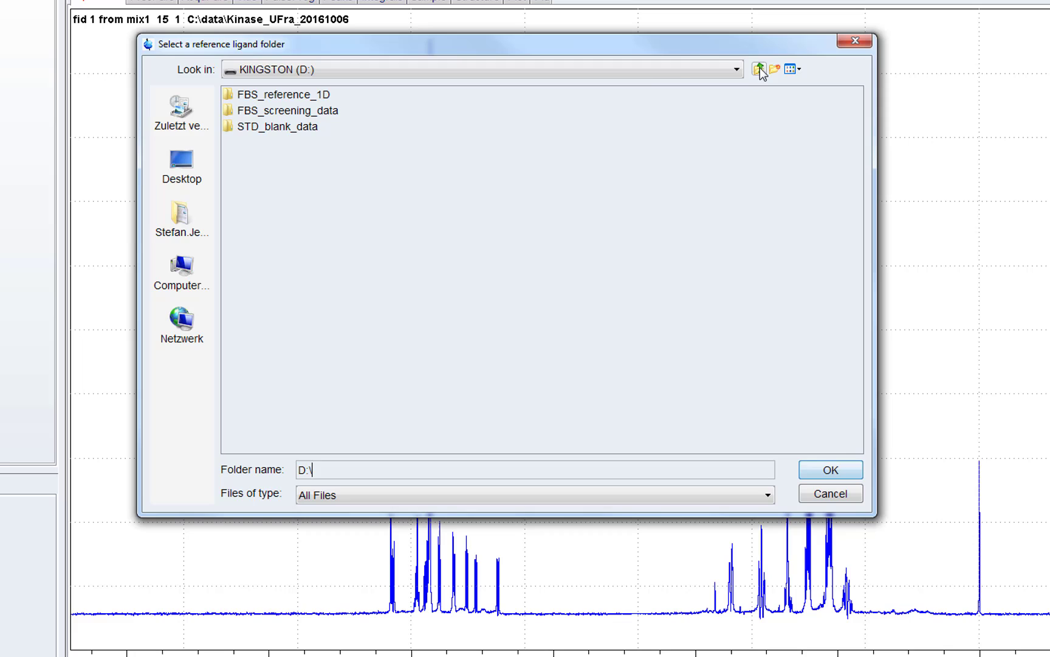
double_click(279, 98)
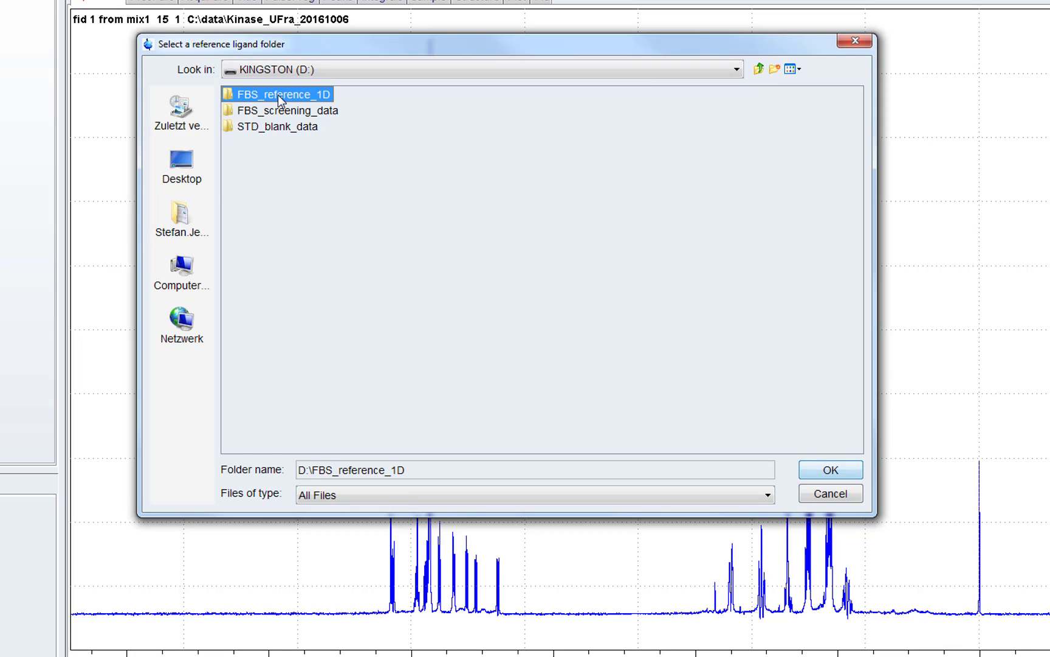
click(827, 469)
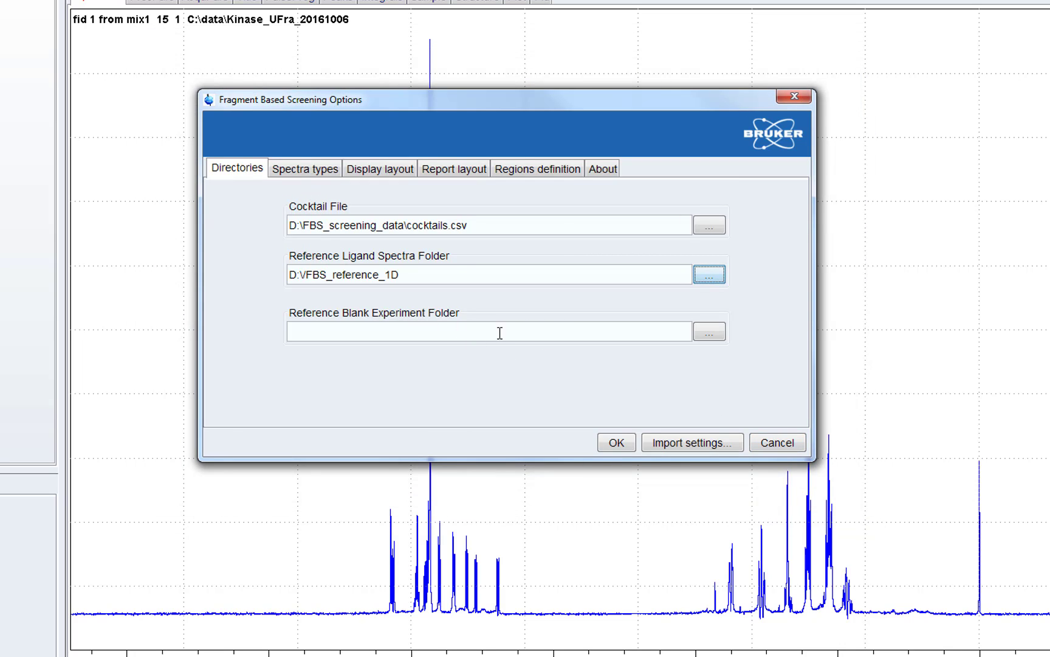
Set the reference blank experiment folder to STD_blank_data on drive D
click(710, 332)
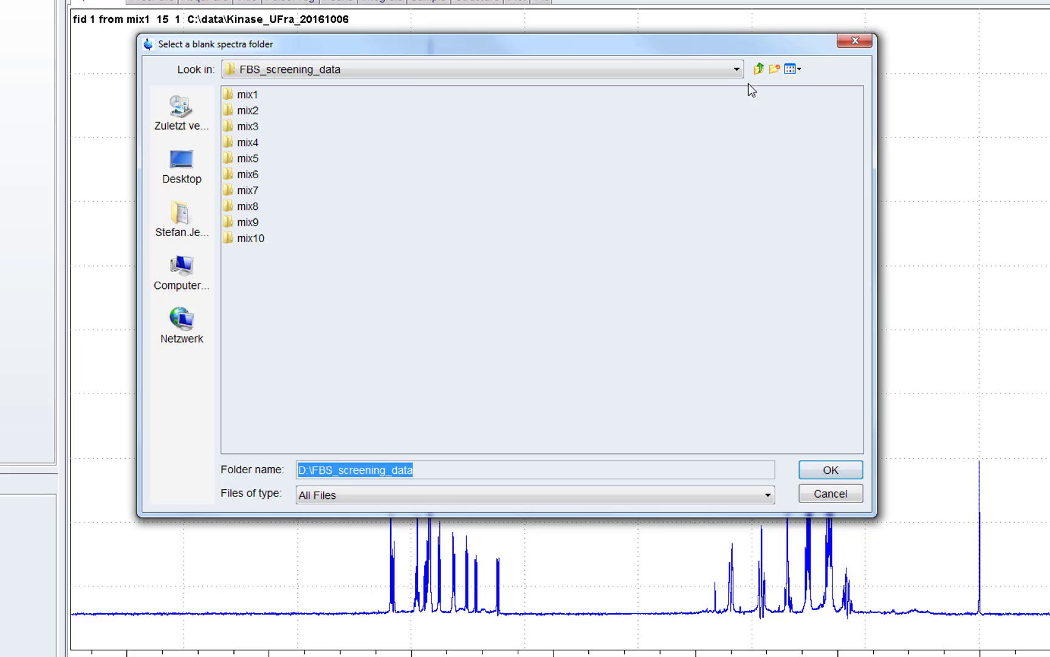
click(758, 69)
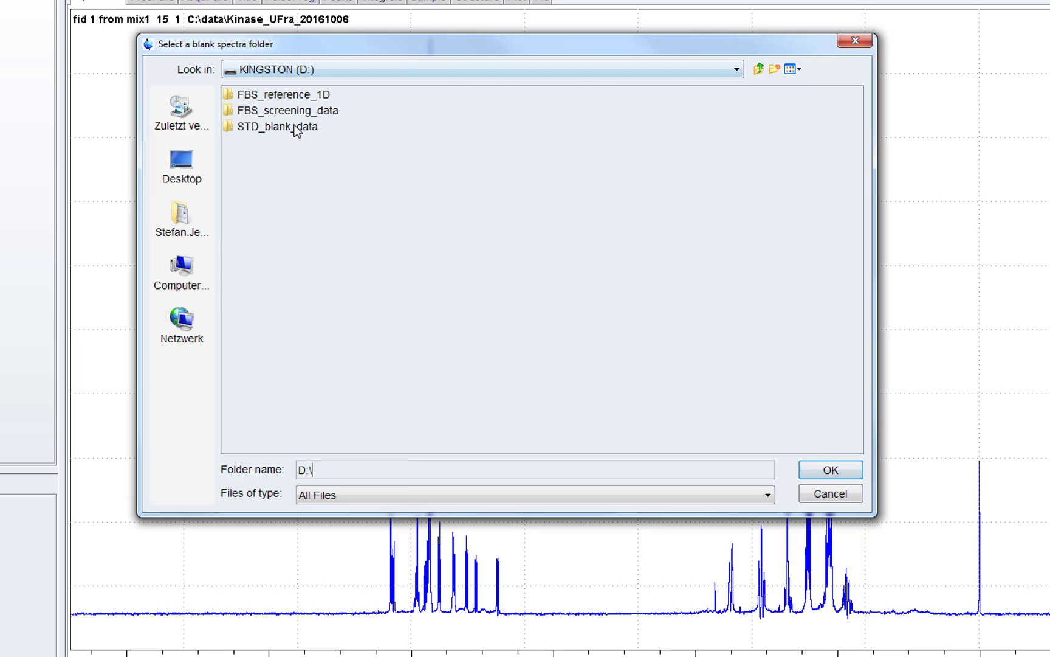
double_click(265, 129)
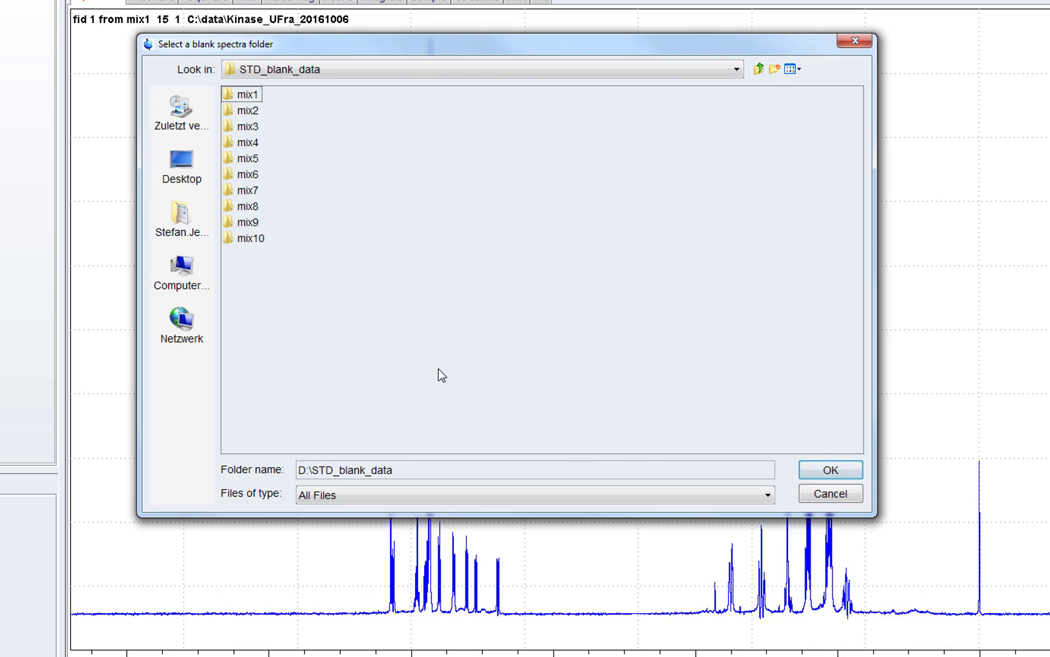
click(834, 472)
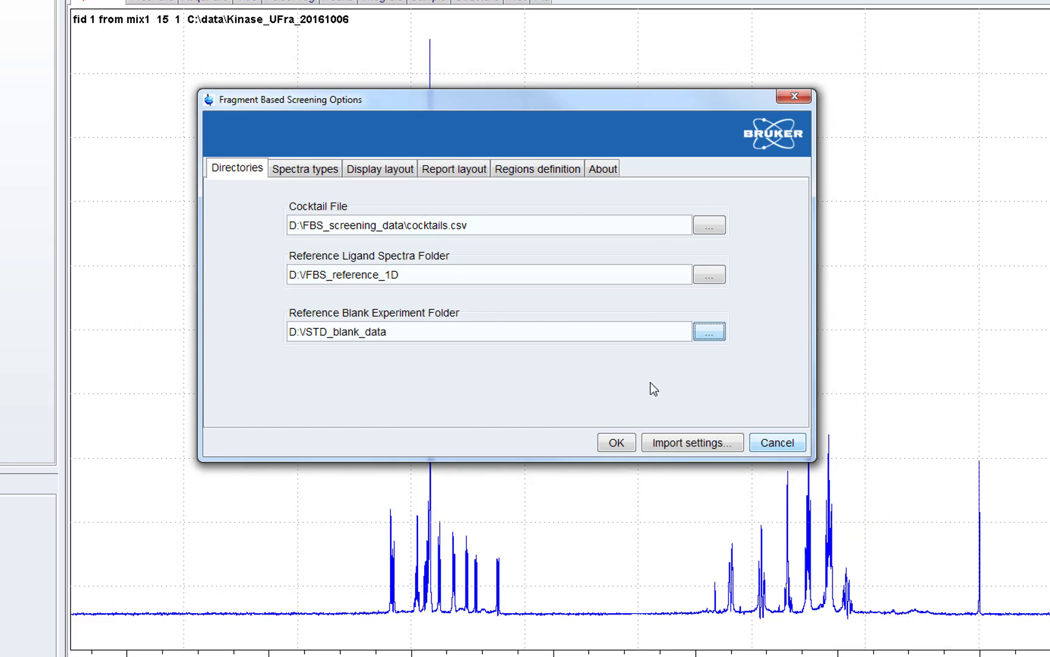
Review the spectra types, display layout and report layout settings in the Fragment Based Screening options
click(307, 174)
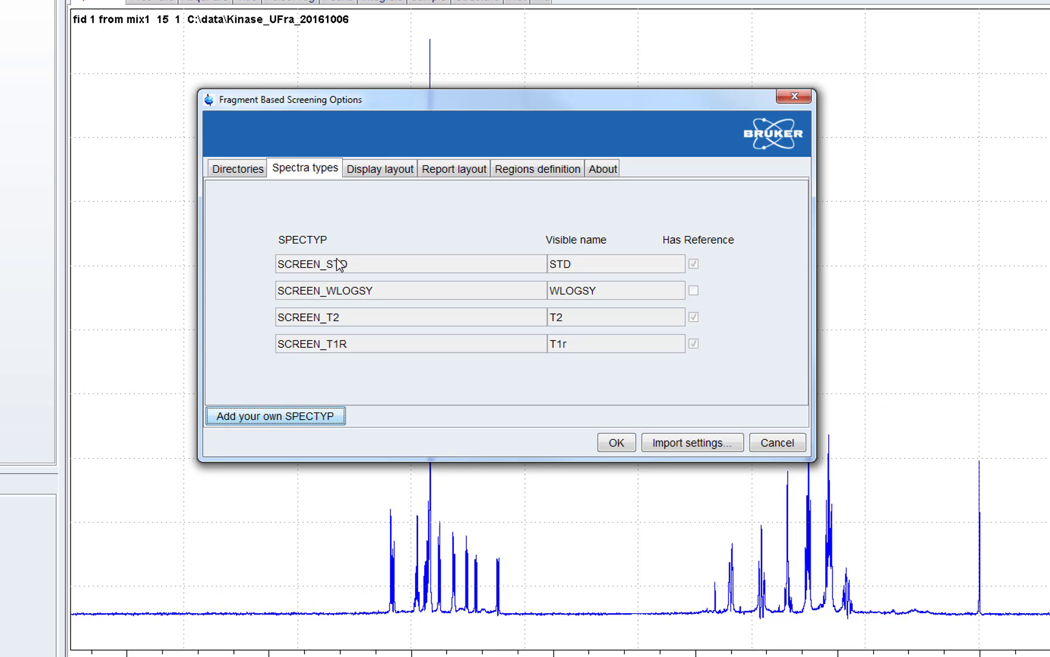
click(380, 173)
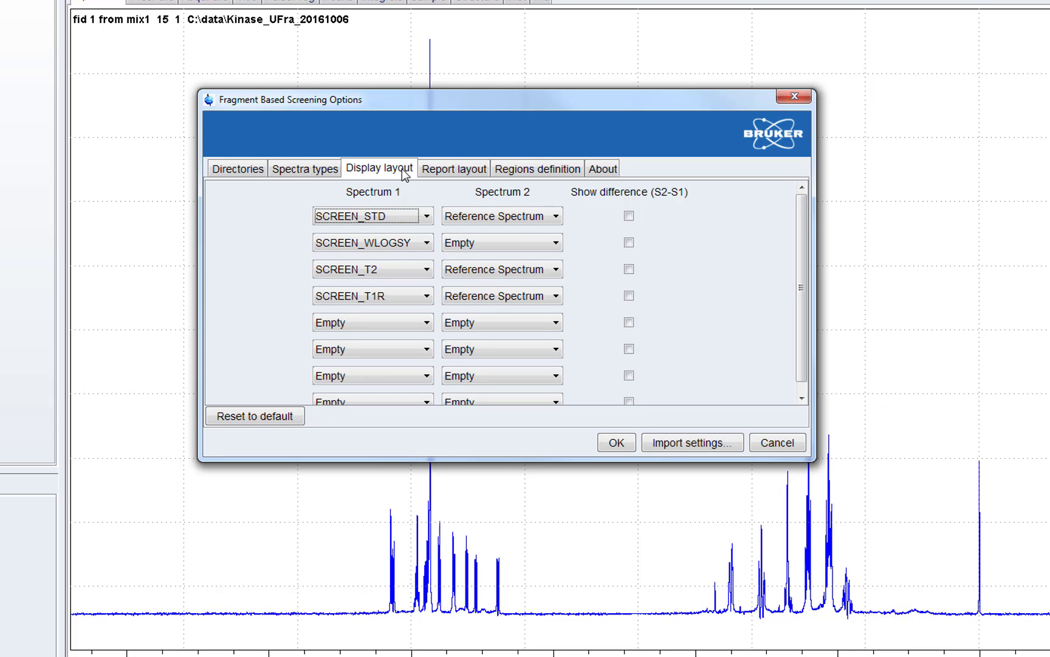
click(456, 172)
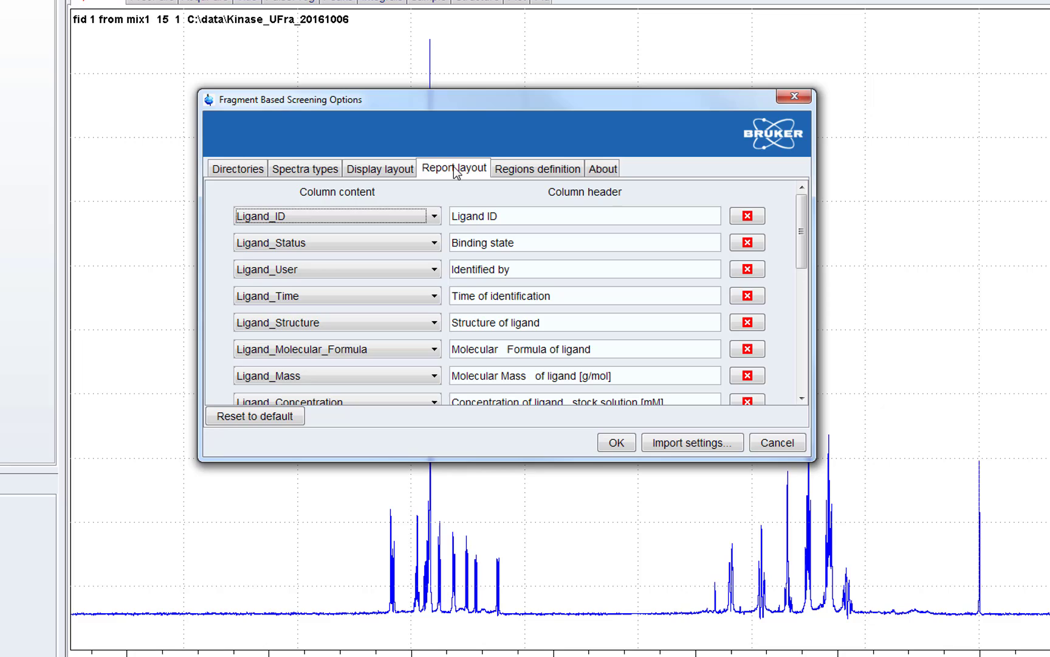
Define a visible region named aromatic, starting at 6 and ending at 9
click(515, 172)
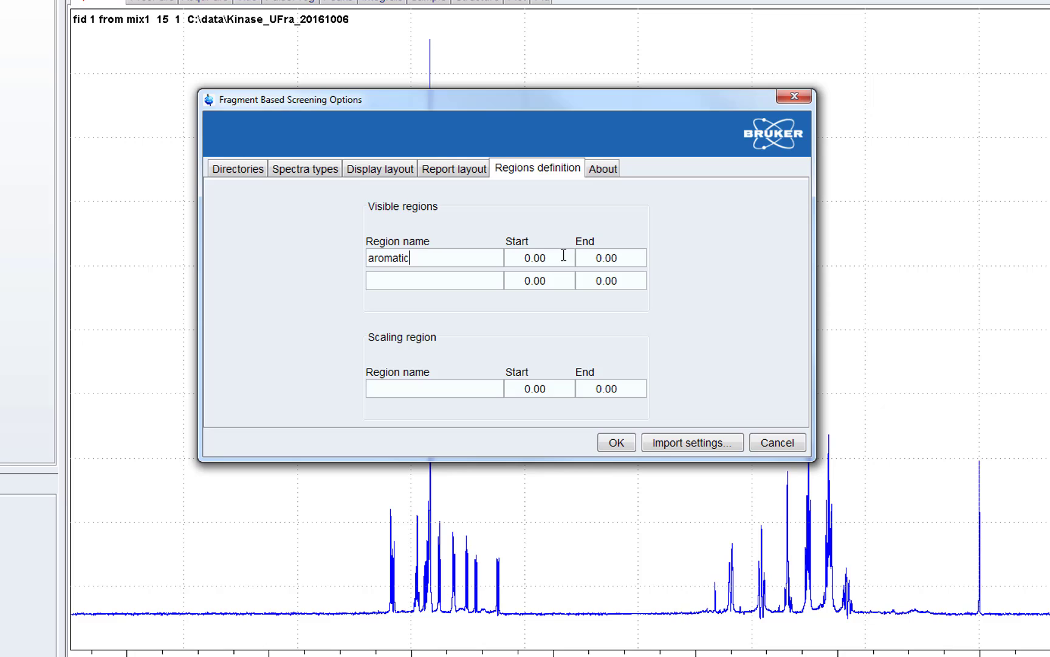
drag(544, 258, 521, 258)
text(6)
drag(617, 258, 591, 258)
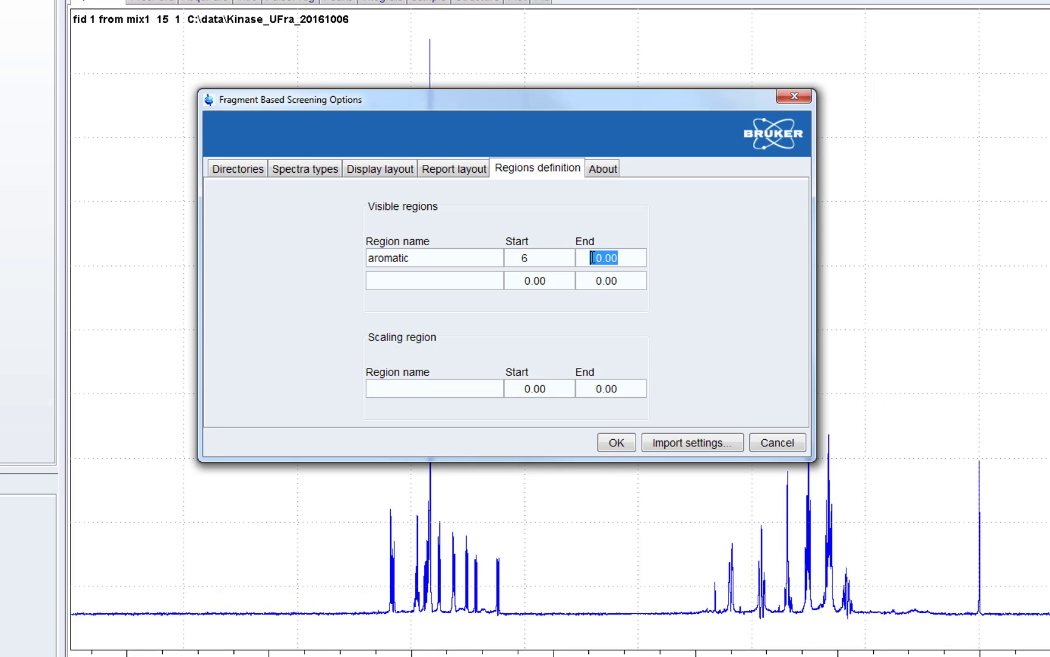
text(9)
Define a second visible region named aliphatic from 1 to 4 and accept the screening options
click(447, 281)
text(aliphatic)
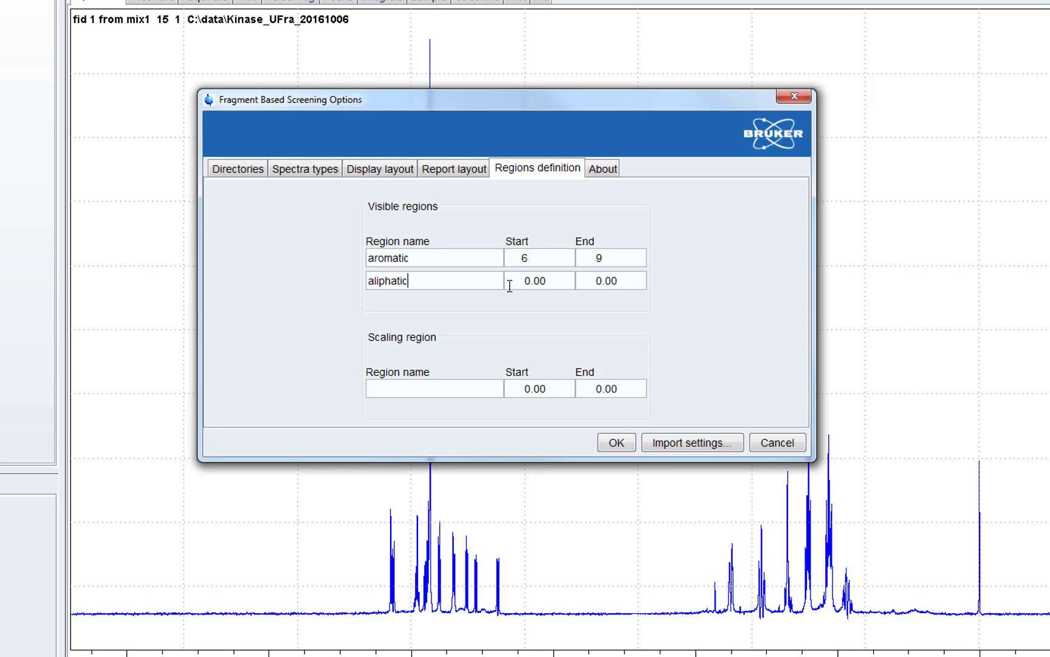
drag(521, 279, 547, 279)
text(1)
drag(596, 280, 621, 280)
text(4)
click(616, 443)
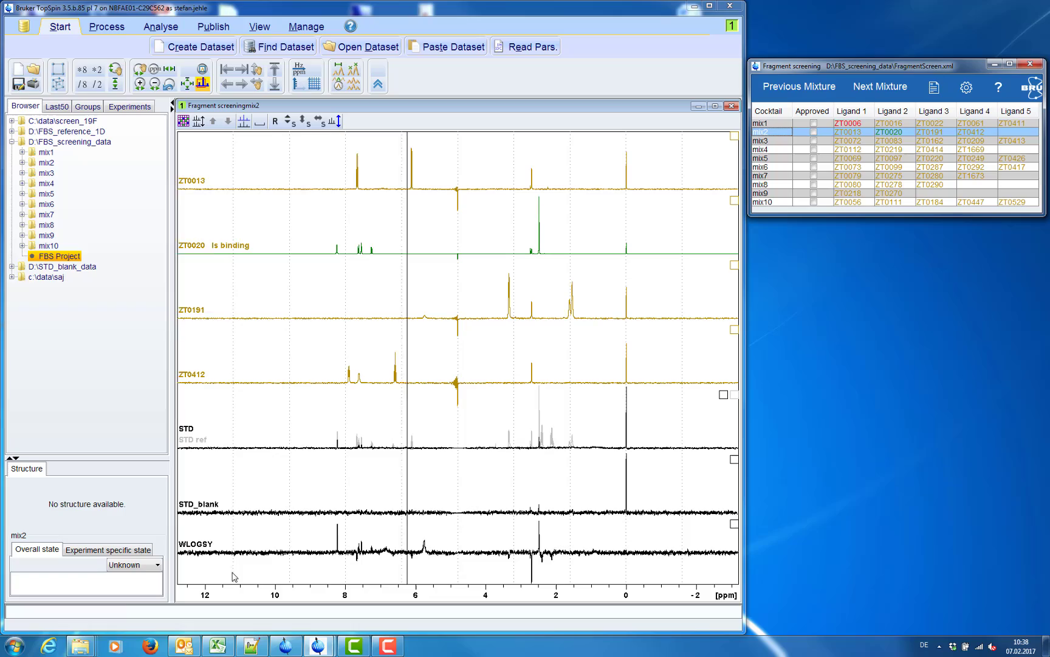
Examine cocktails.csv in the FBS_screening_data folder, in Excel and in Notepad++, to see how mixtures and compounds are listed
mouse_move(81, 652)
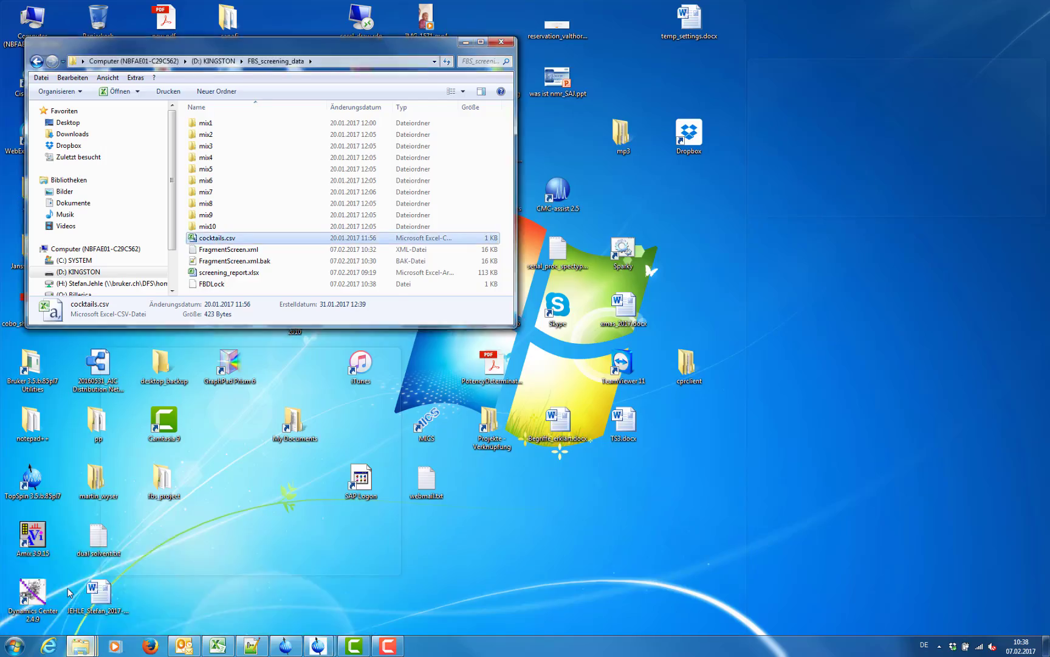
click(71, 587)
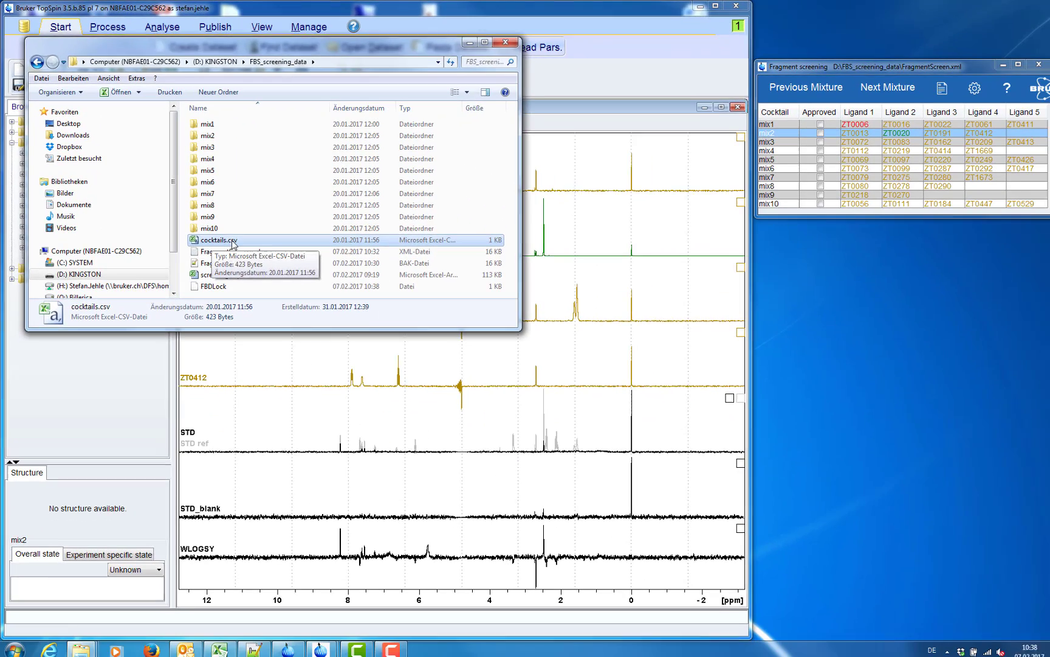
mouse_move(81, 650)
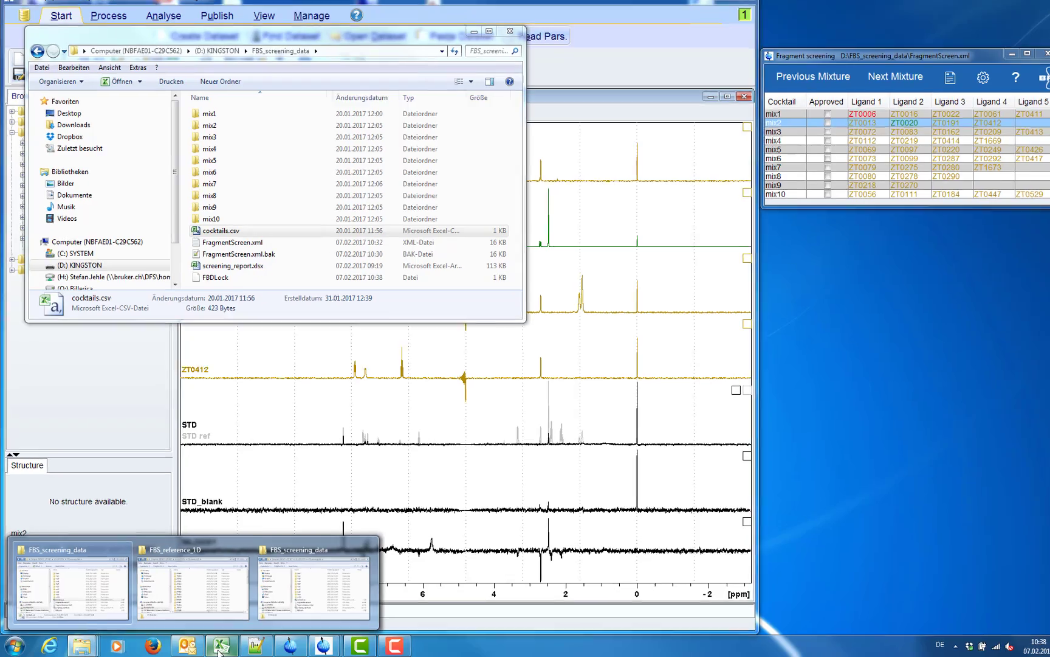
click(216, 647)
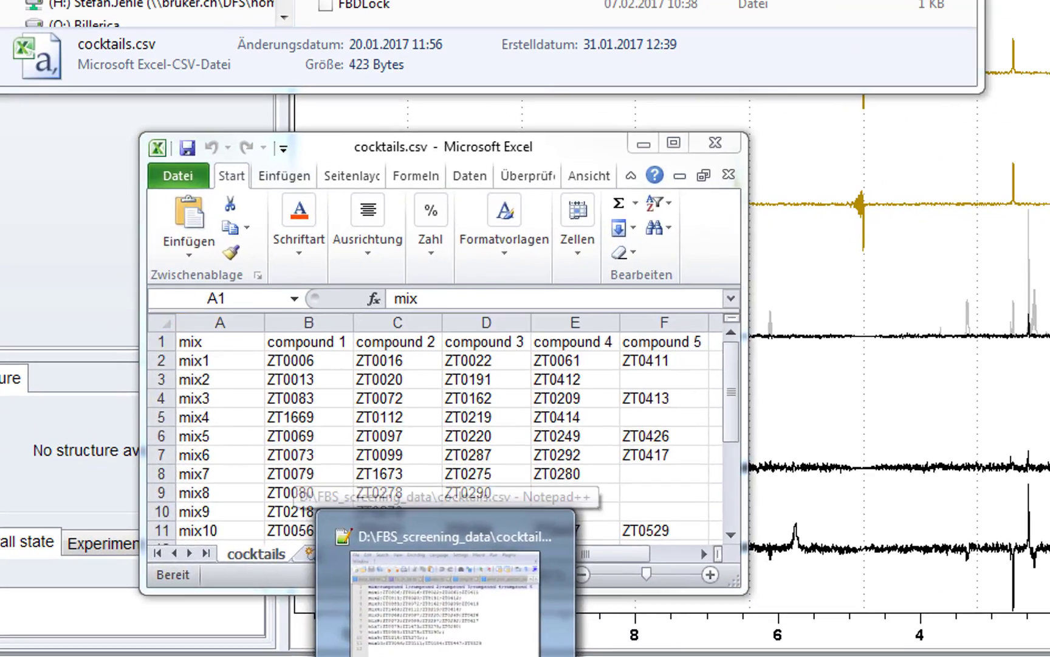
click(261, 649)
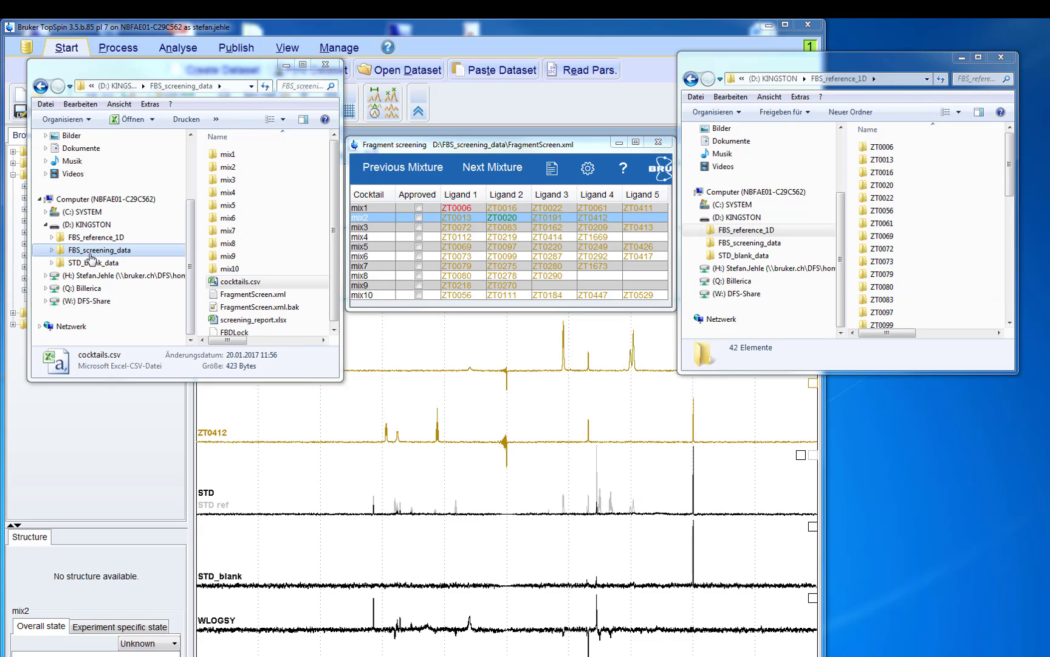
Examine the folder structure of FBS_screening_data, including the experiments inside mix3, and of FBS_reference_1D in Windows Explorer
click(54, 251)
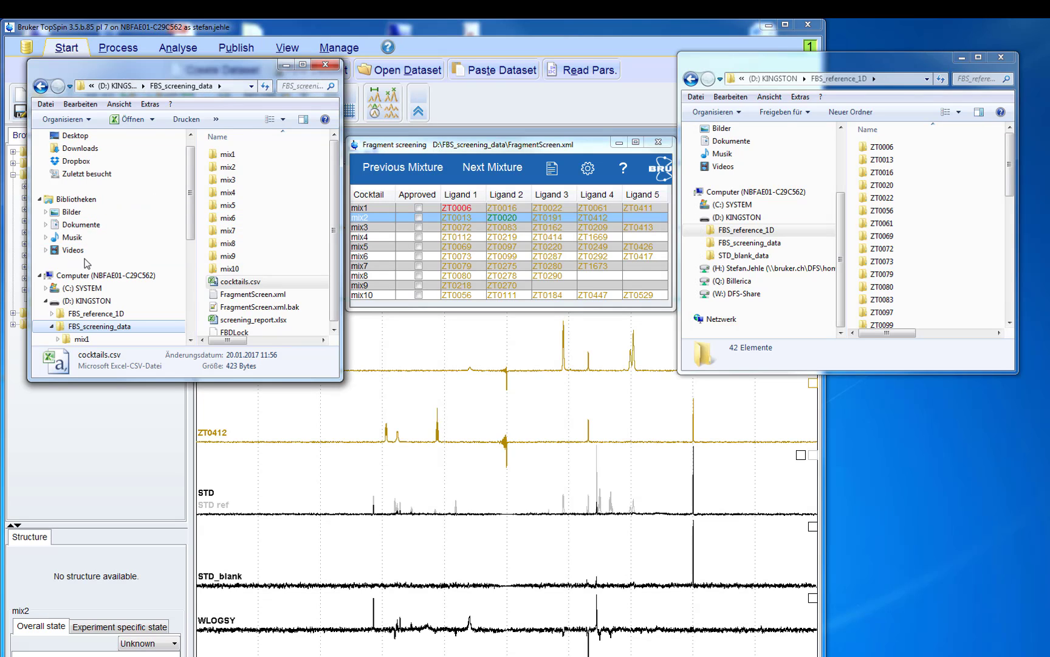
scroll(85, 263, down, 4)
click(58, 211)
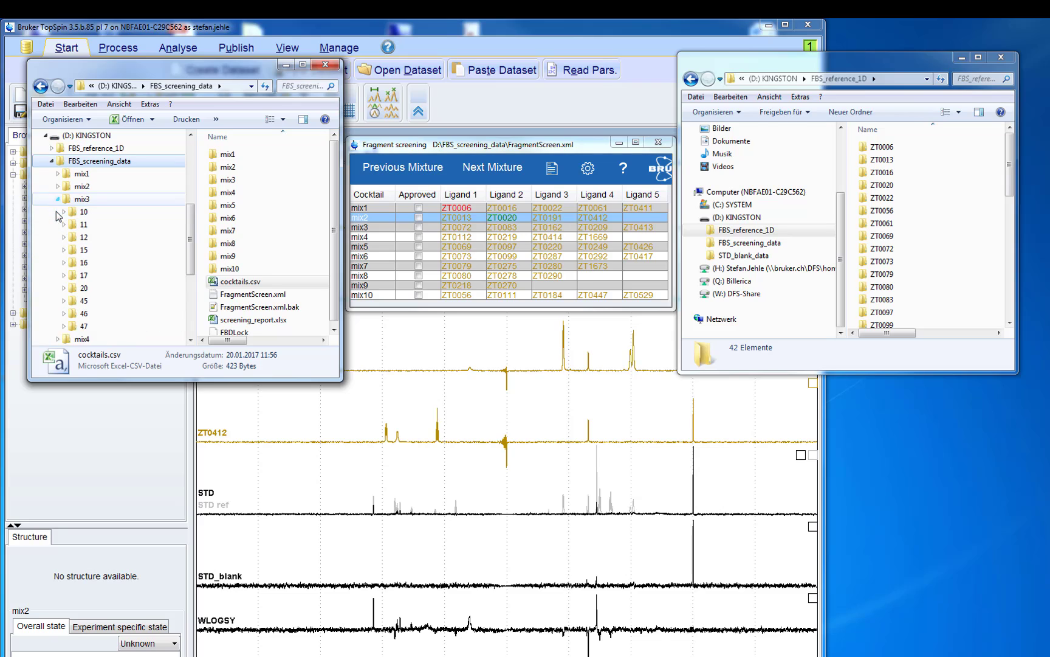
scroll(64, 210, down, 2)
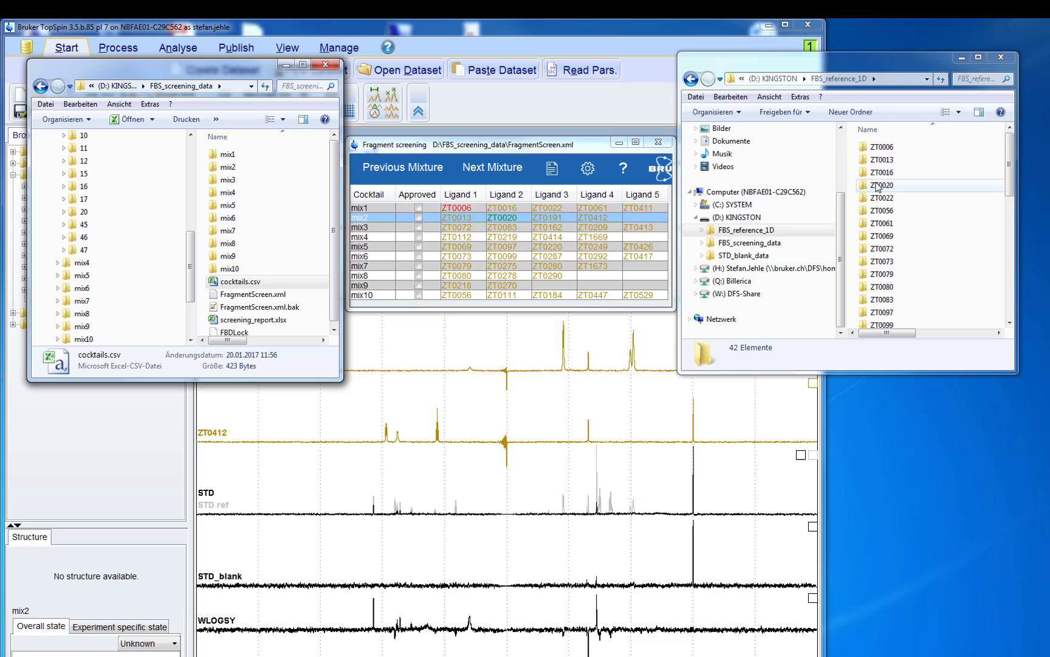
click(702, 230)
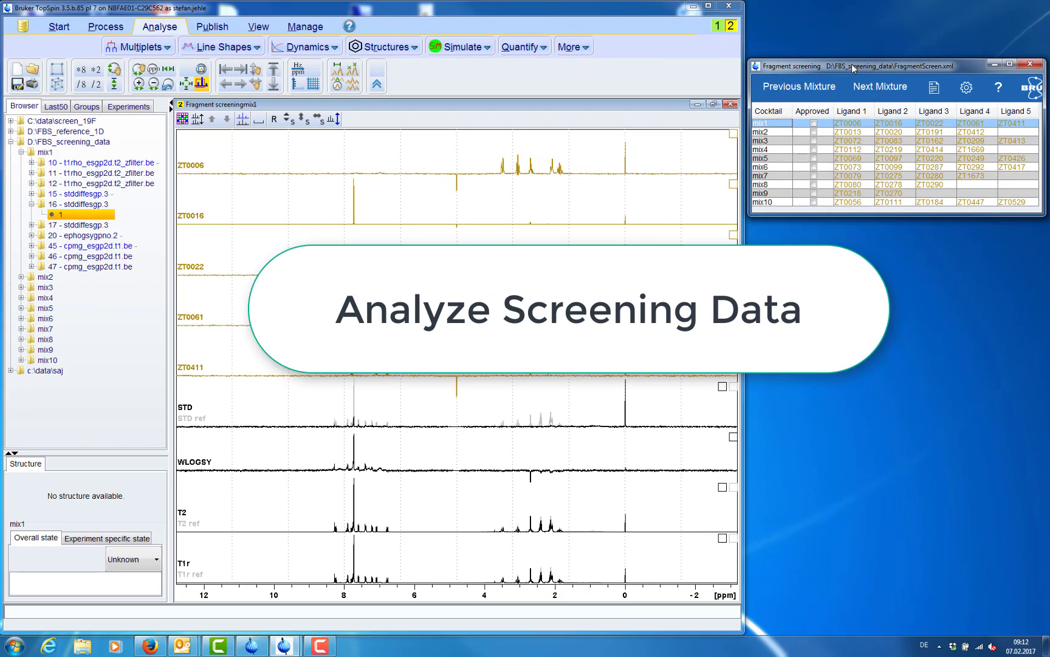
Display the spectra of cocktail mix2 in TopSpin and check the choices for its overall state
click(774, 134)
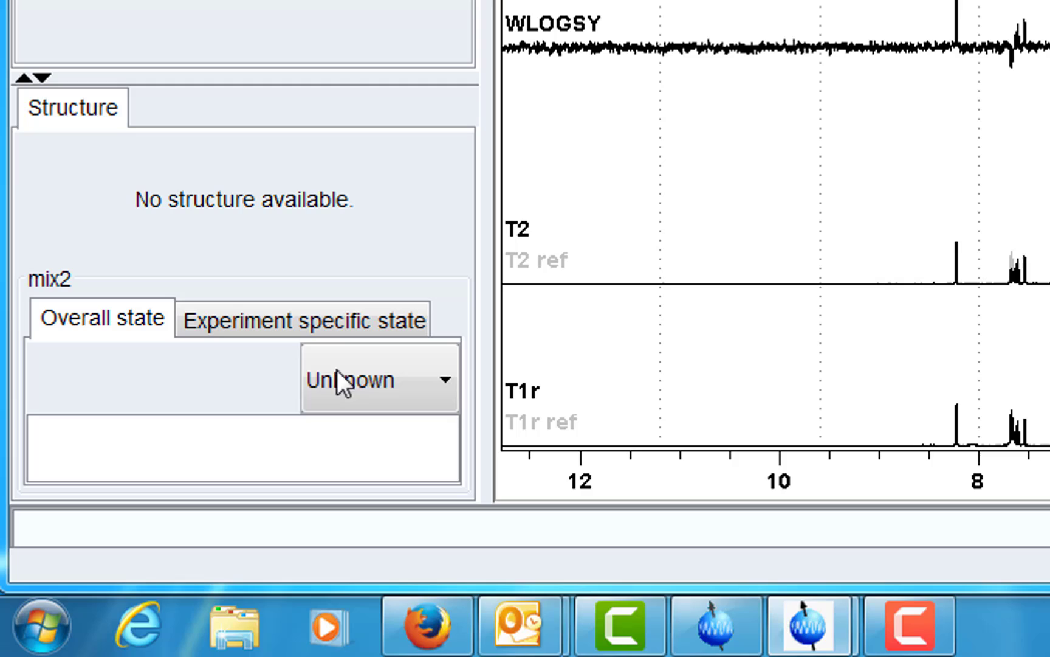
click(427, 373)
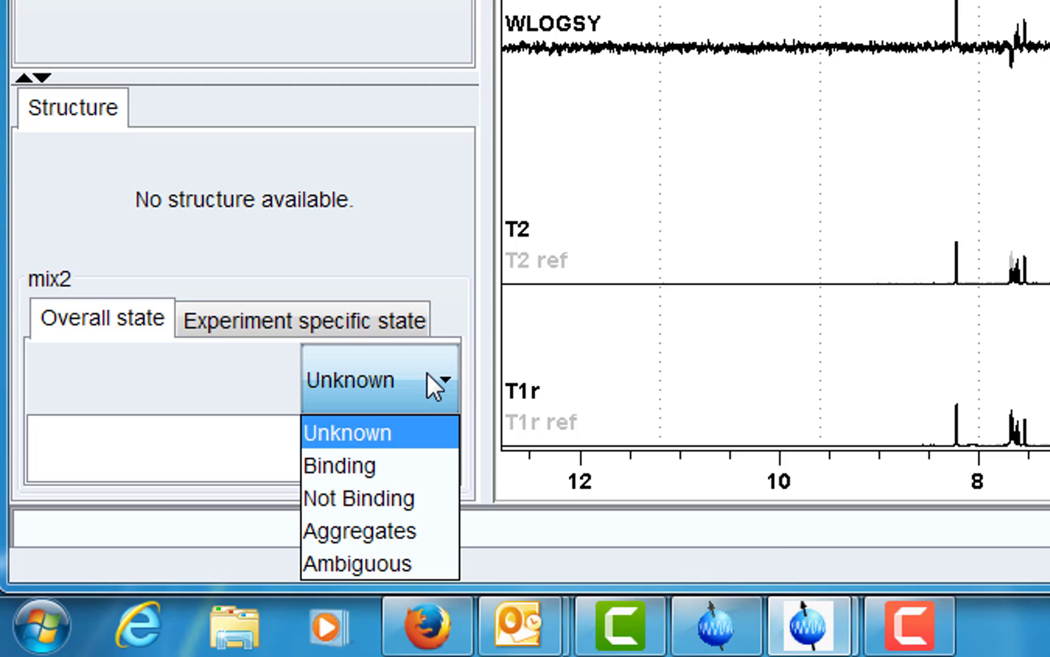
click(427, 373)
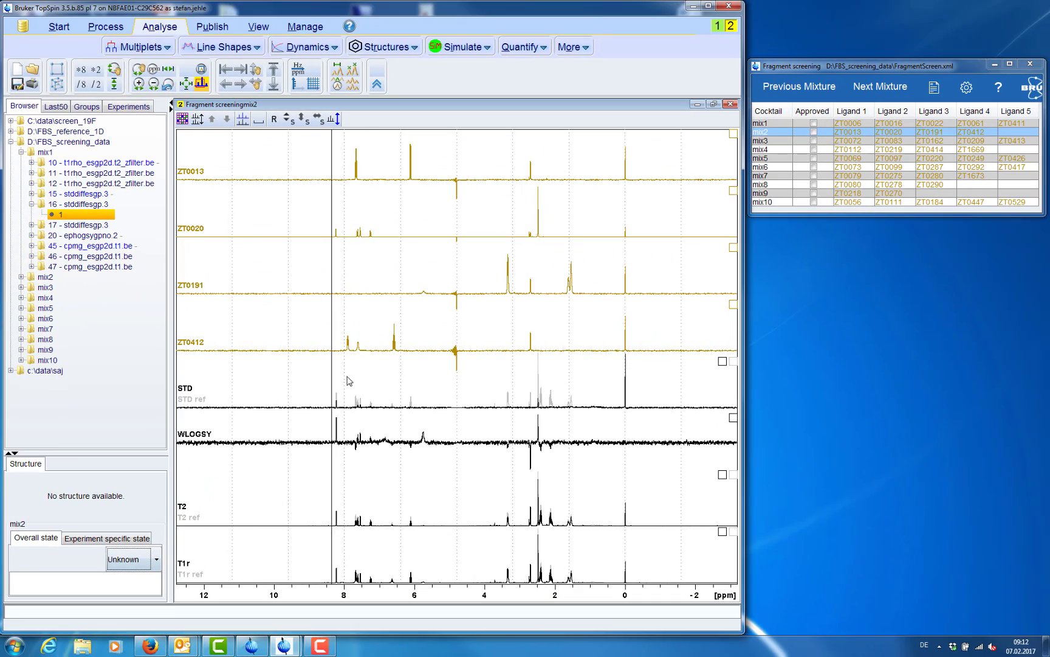
Enlarge the structure view and inspect the structures of ligands ZT0412, ZT0191 and ZT0020
click(389, 360)
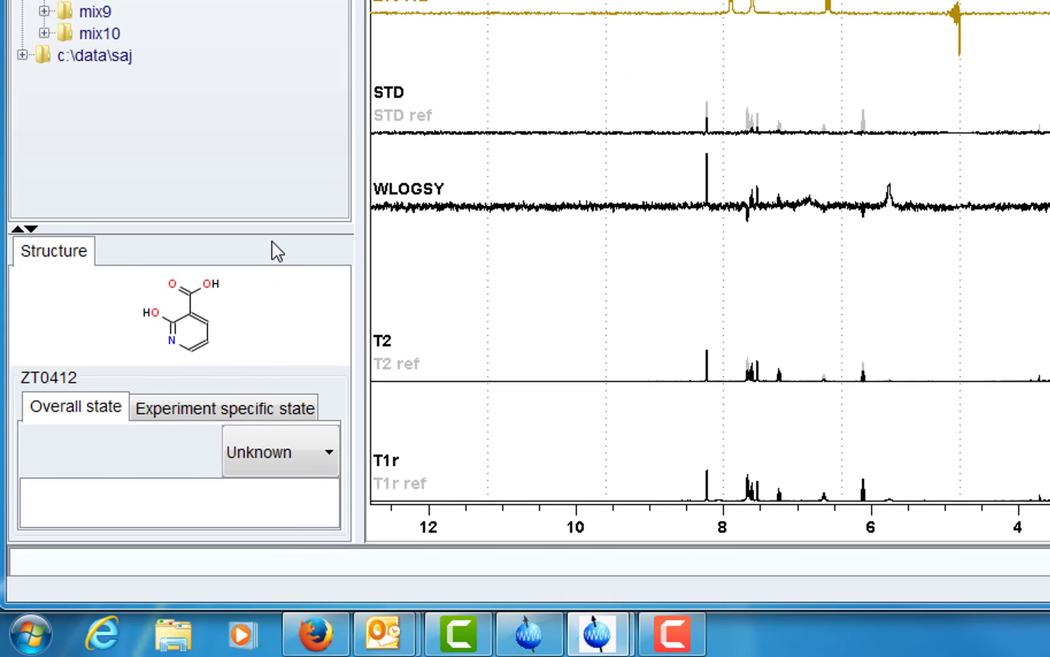
drag(286, 230, 305, 101)
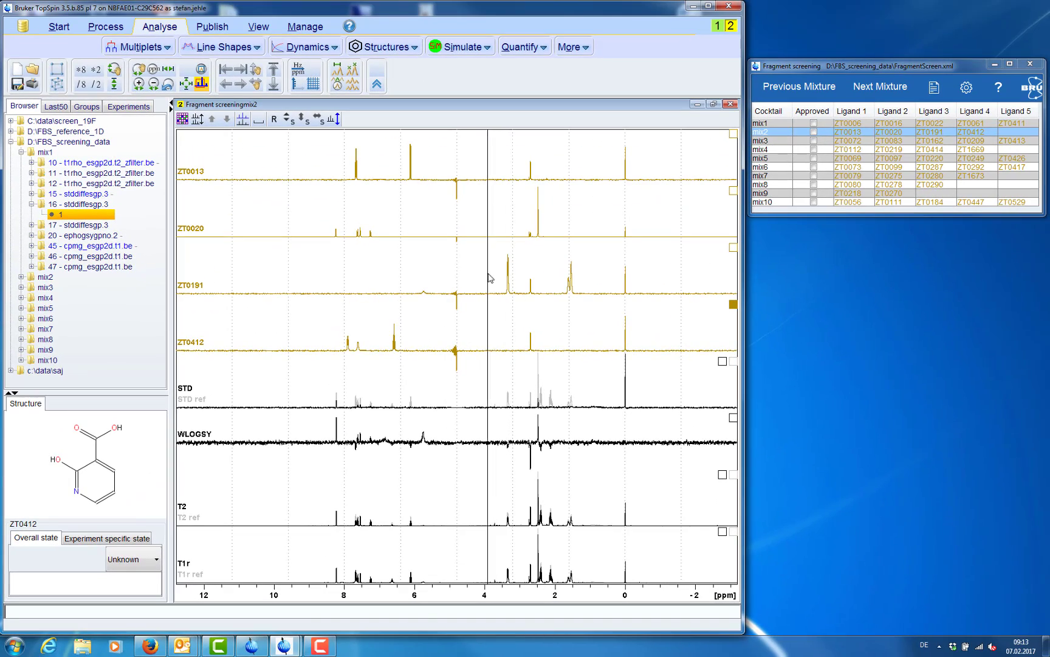
click(481, 283)
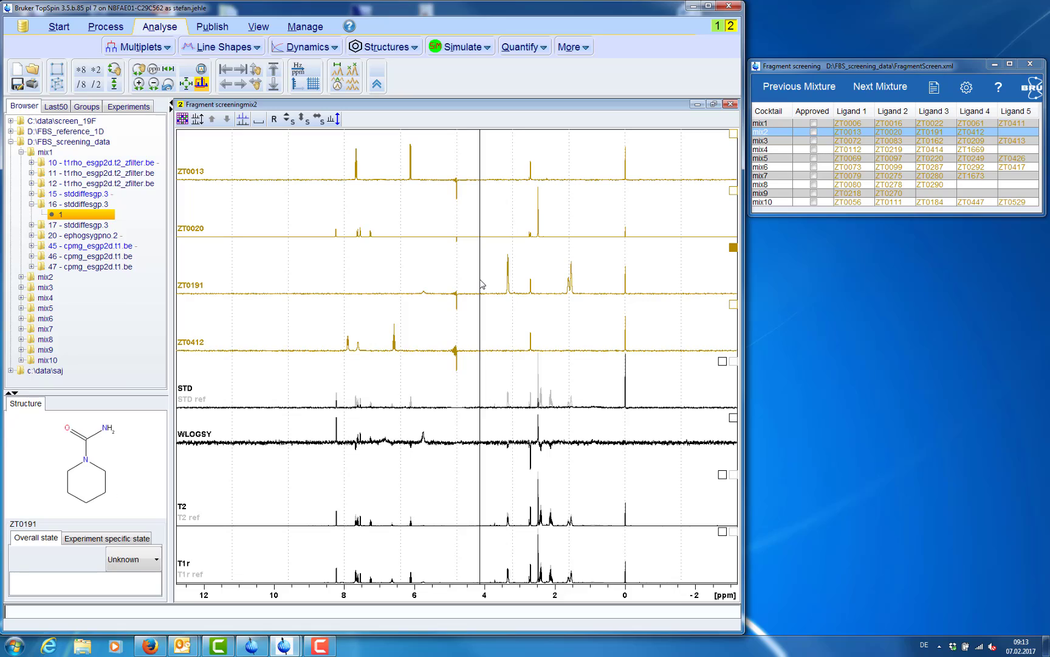
click(478, 229)
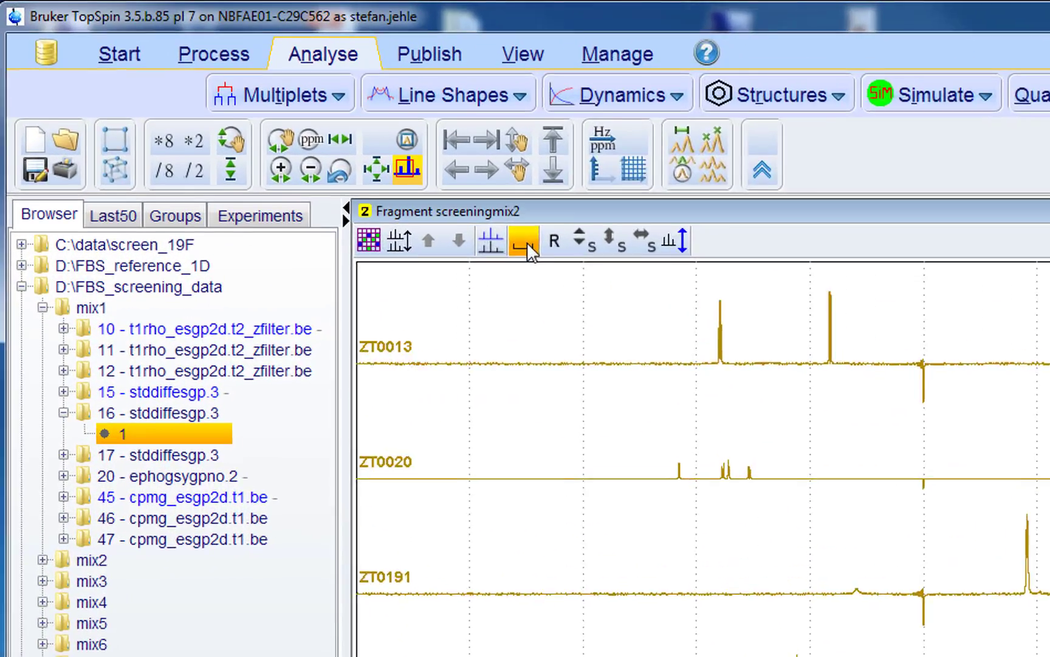
Show only the aromatic region of the mix2 spectra and scale the STD reference spectrum to 0.35
click(288, 135)
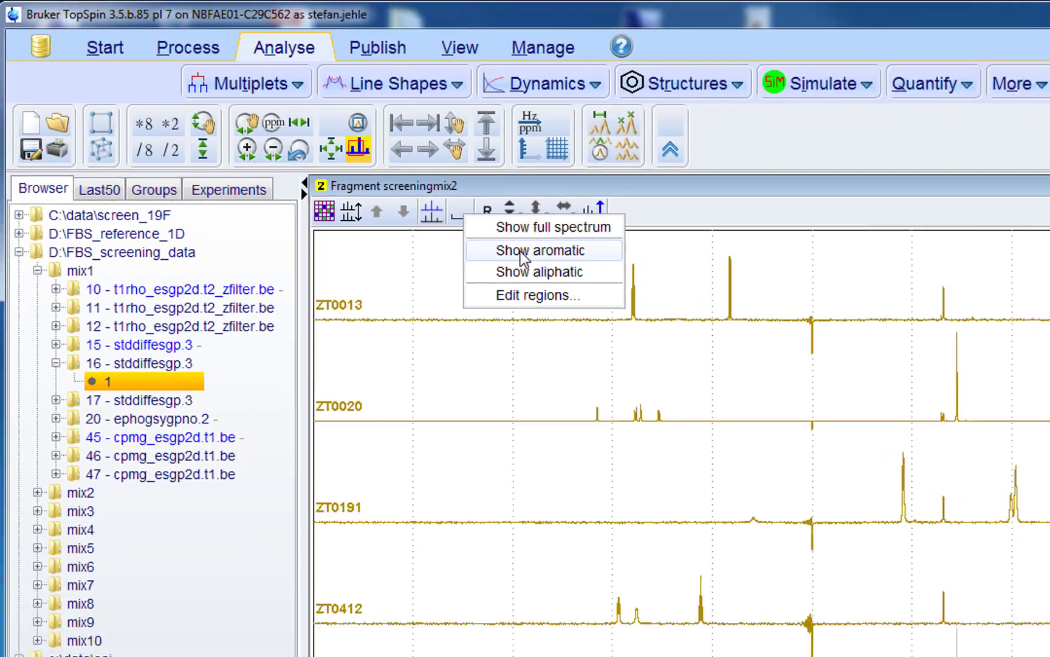
click(633, 316)
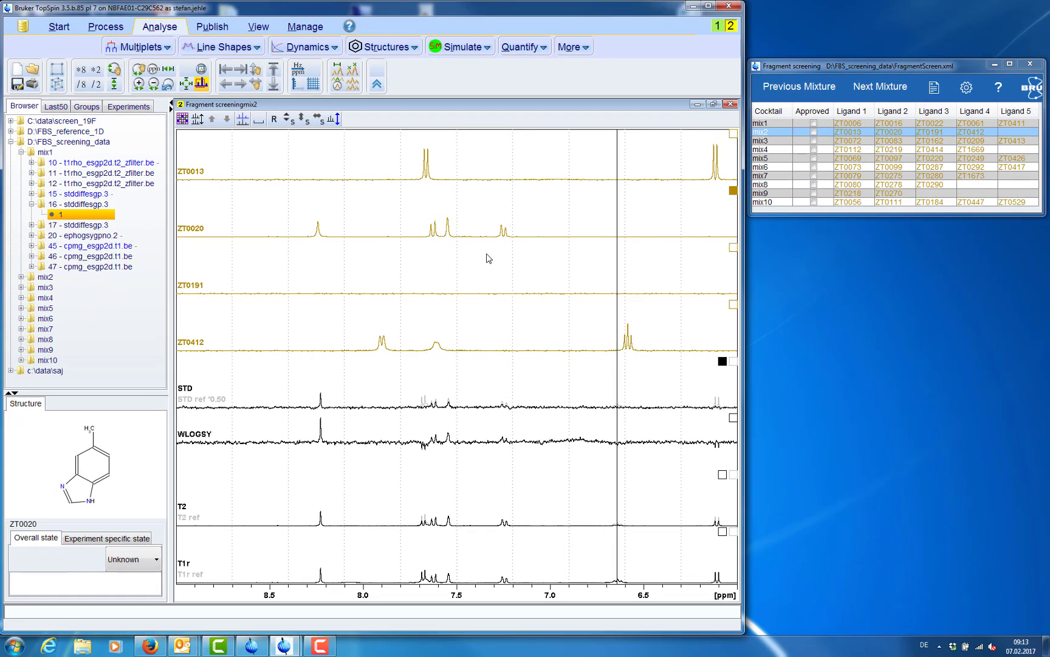
scroll(456, 383, down, 2)
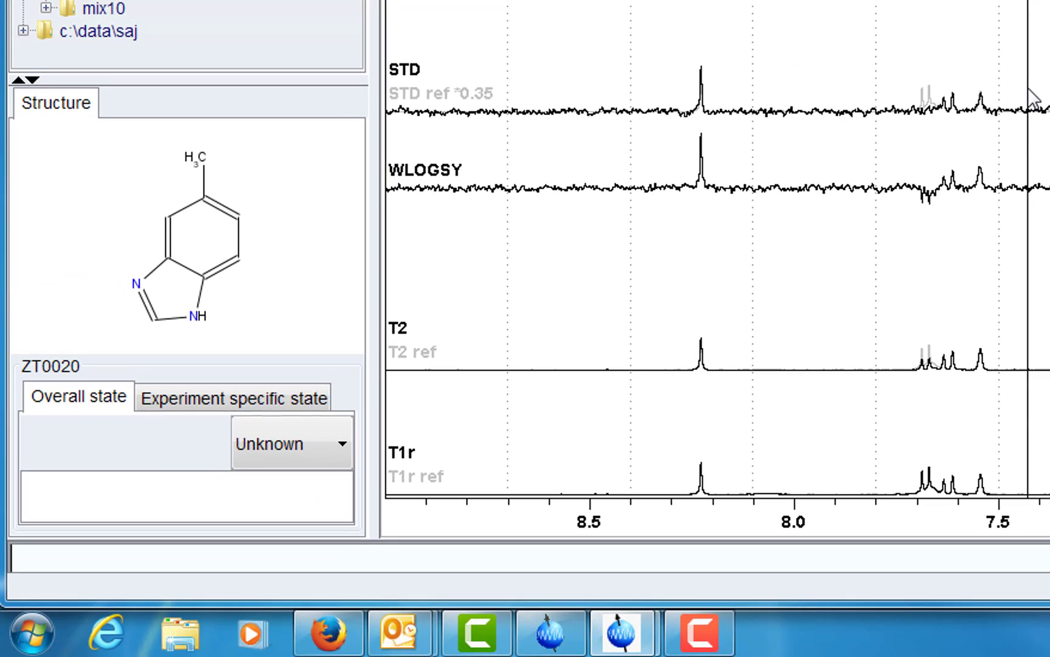
Set the experiment-specific state of ligand ZT0020 for SCREEN_STD to Effect
click(208, 398)
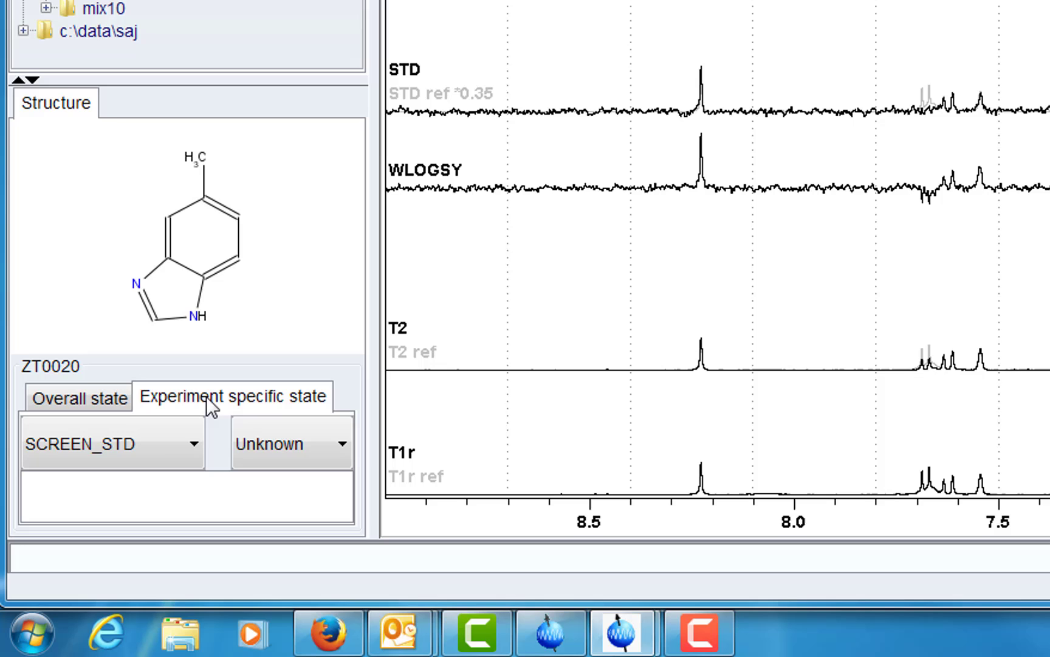
click(333, 439)
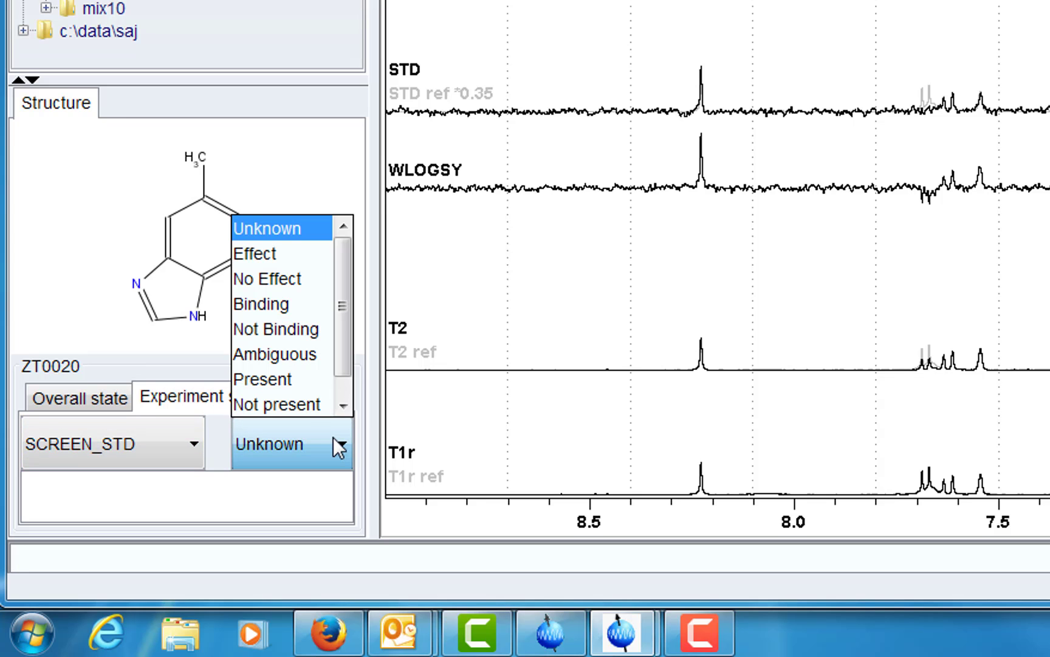
click(286, 253)
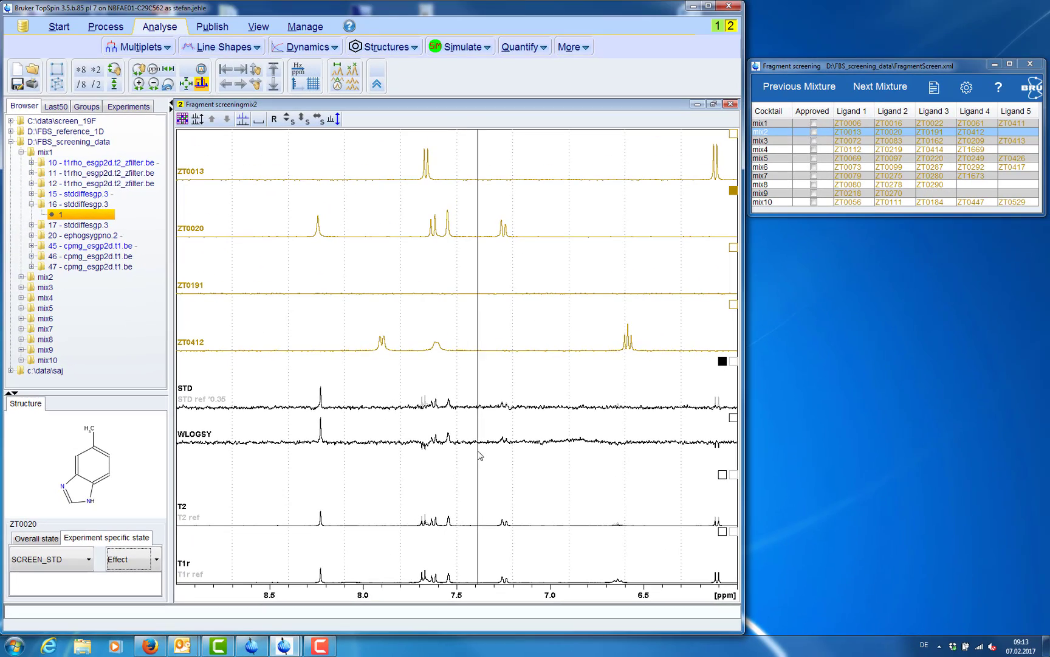
Set the experiment-specific state of ligand ZT0020 for SCREEN_WLOGSY to Effect
click(448, 442)
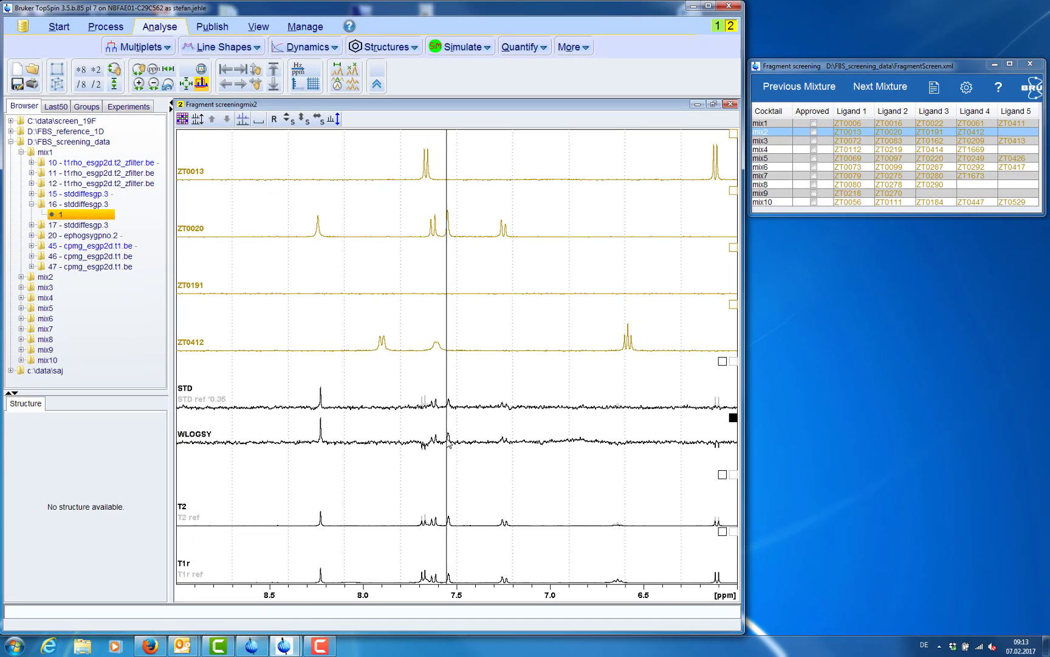
click(465, 234)
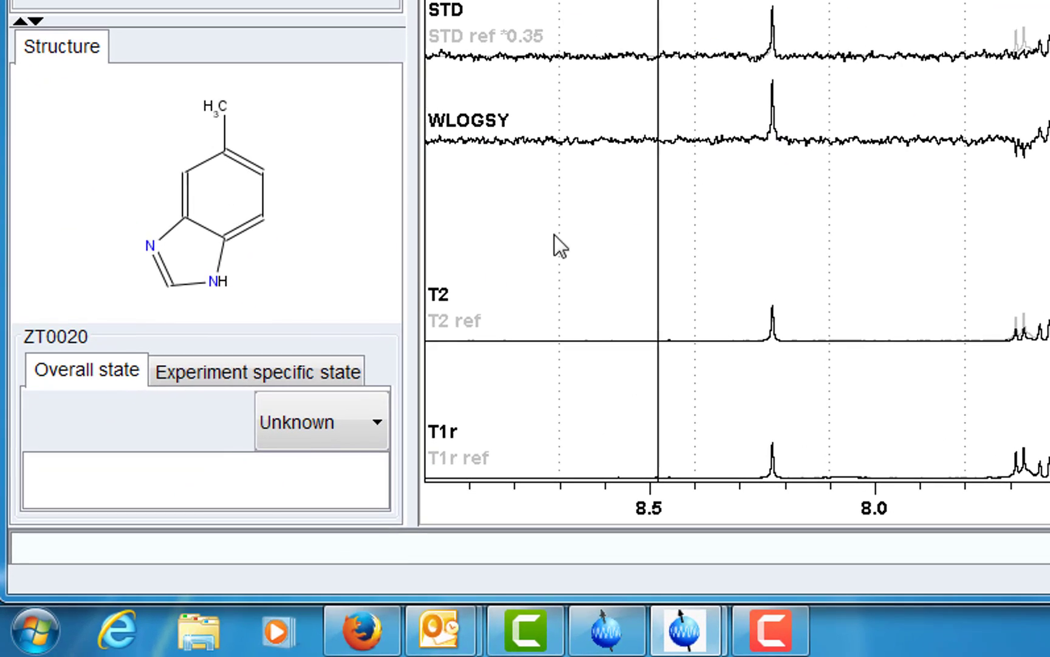
click(234, 372)
click(163, 428)
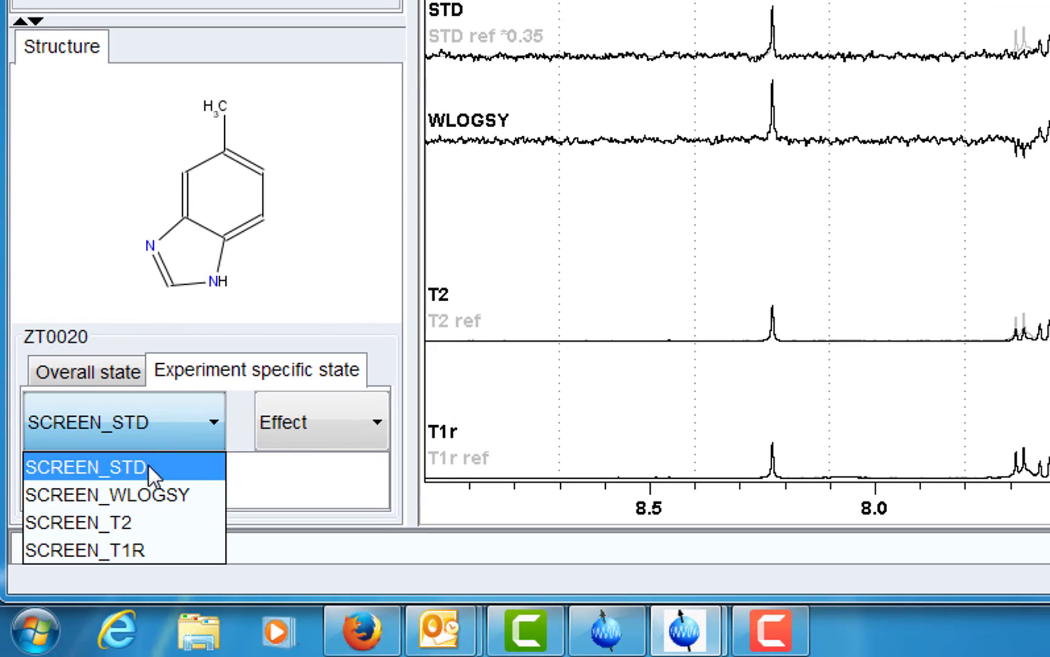
click(143, 492)
click(380, 425)
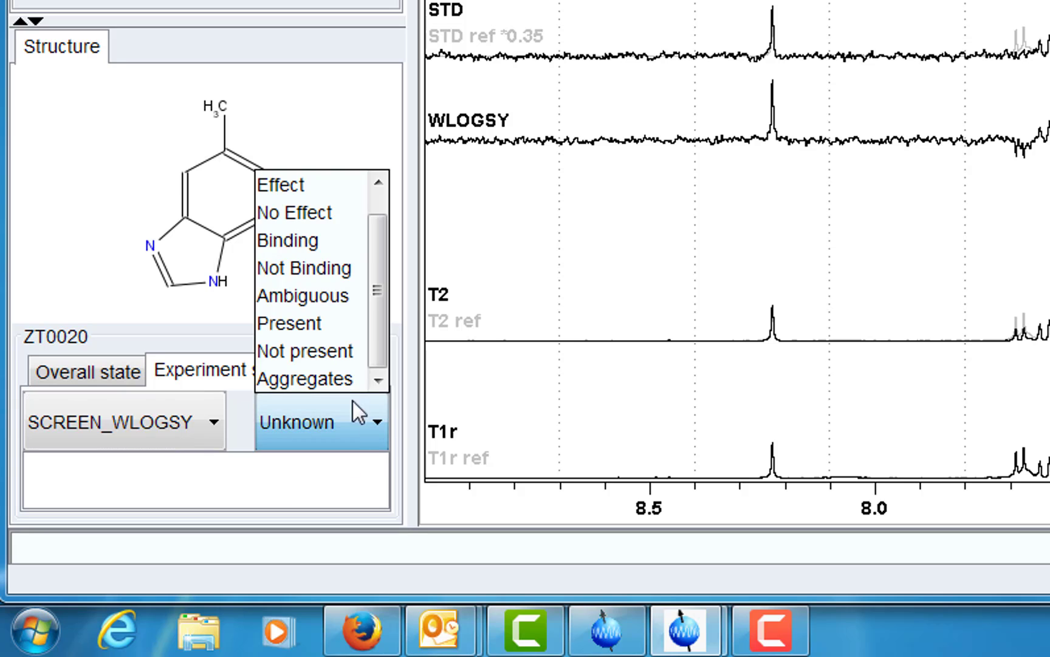
click(316, 182)
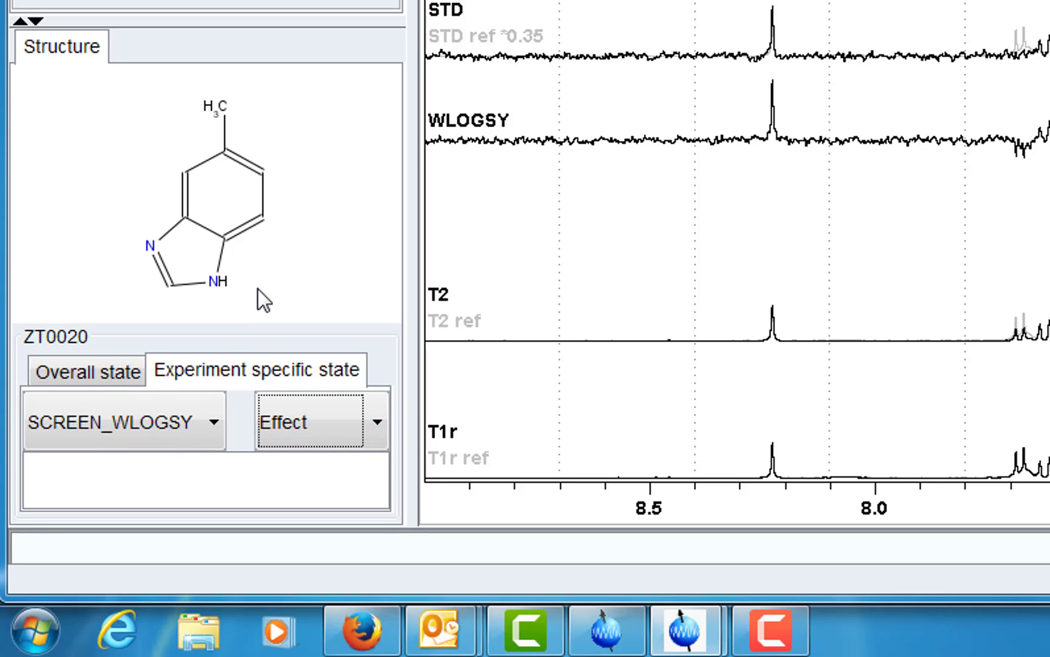
Set the overall state of ligand ZT0020 to Binding
click(97, 373)
click(359, 428)
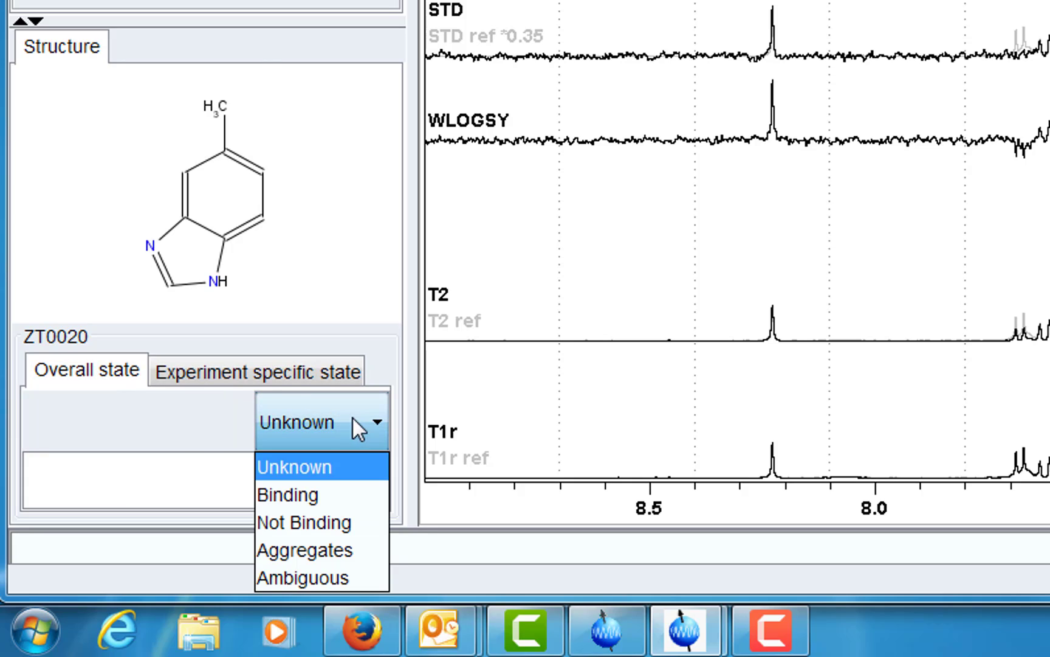
click(332, 496)
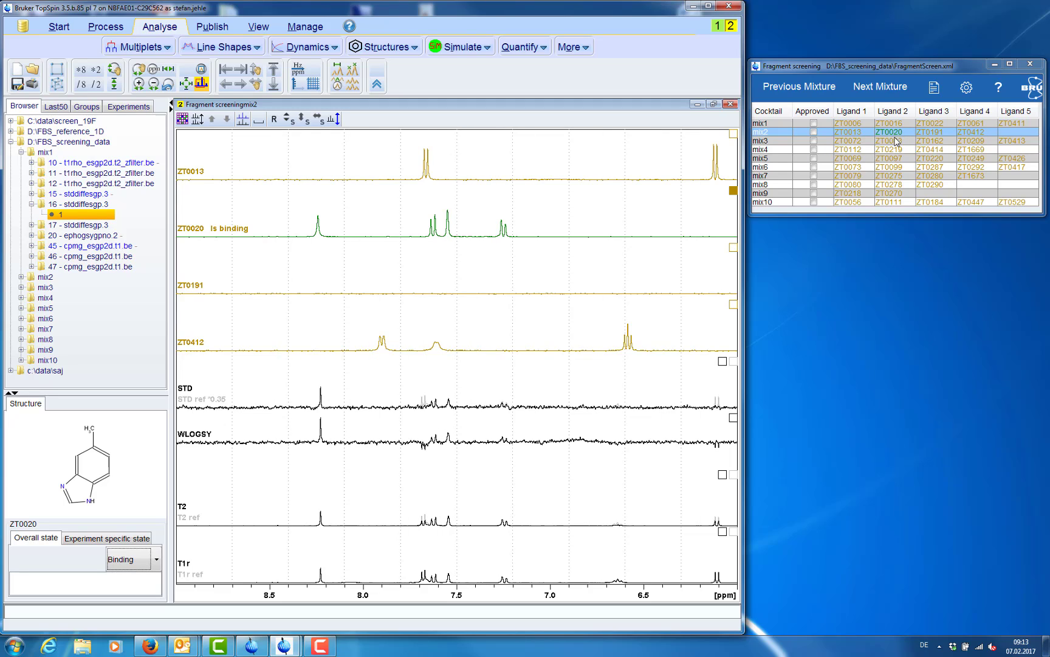
Select ligand ZT0191 of mix2 and show only the aliphatic region of the spectra
click(937, 131)
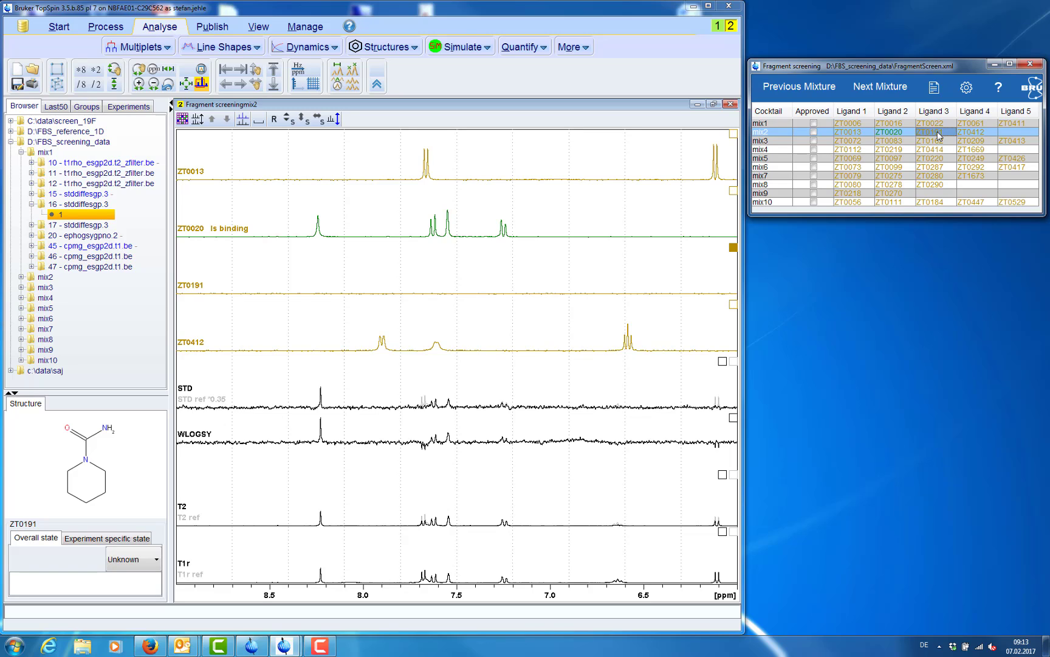
click(259, 122)
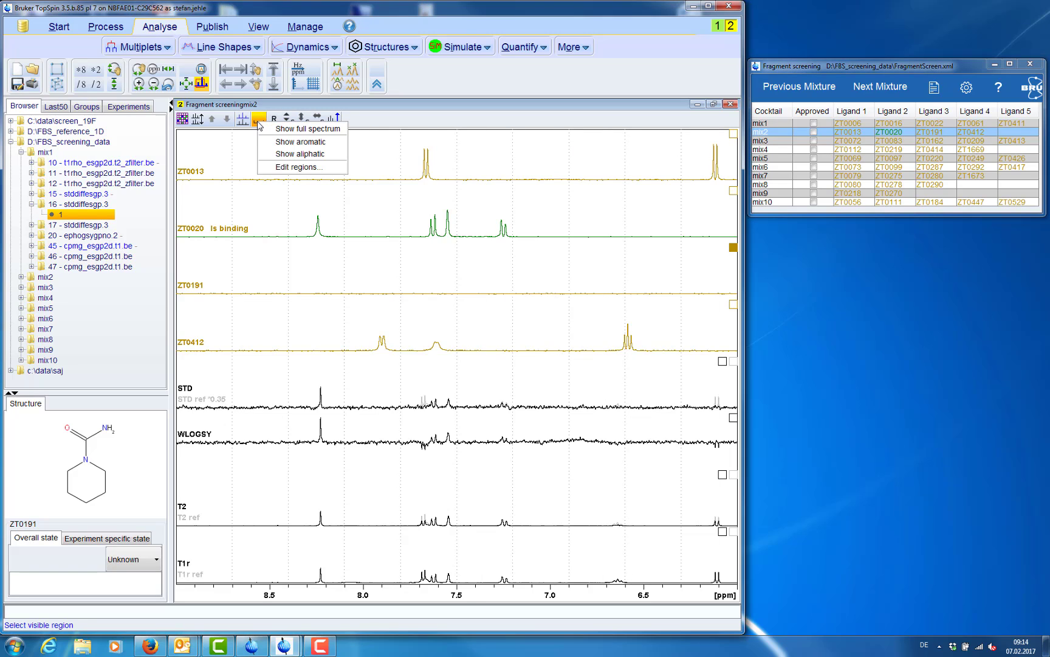
click(293, 155)
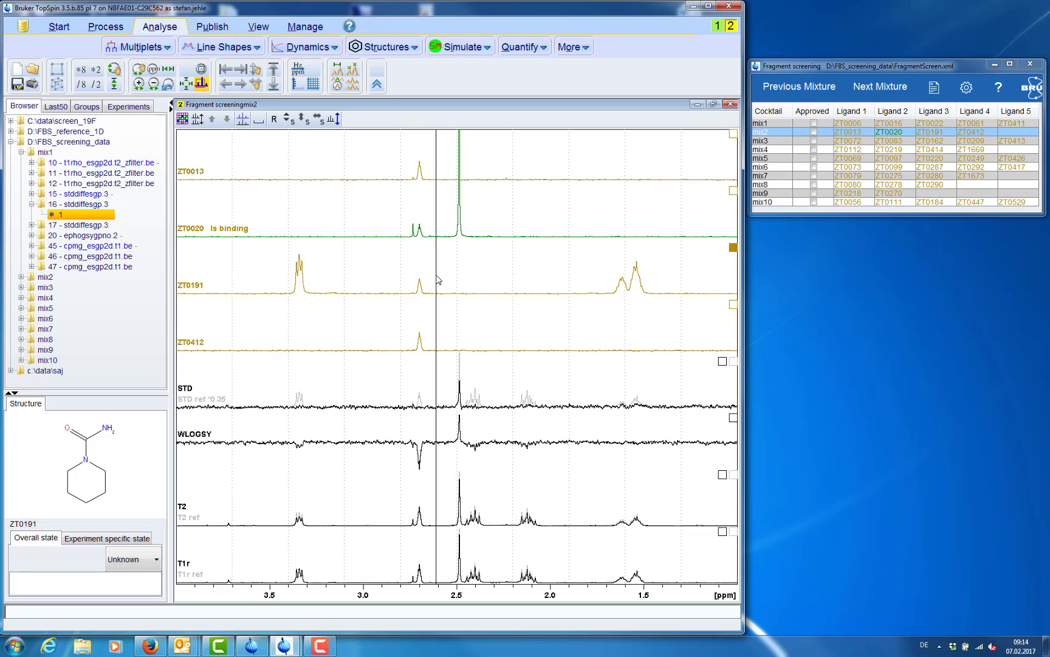
Display cocktail mix1 with its full spectrum, select ligand ZT0006, and show only the aliphatic region
click(772, 123)
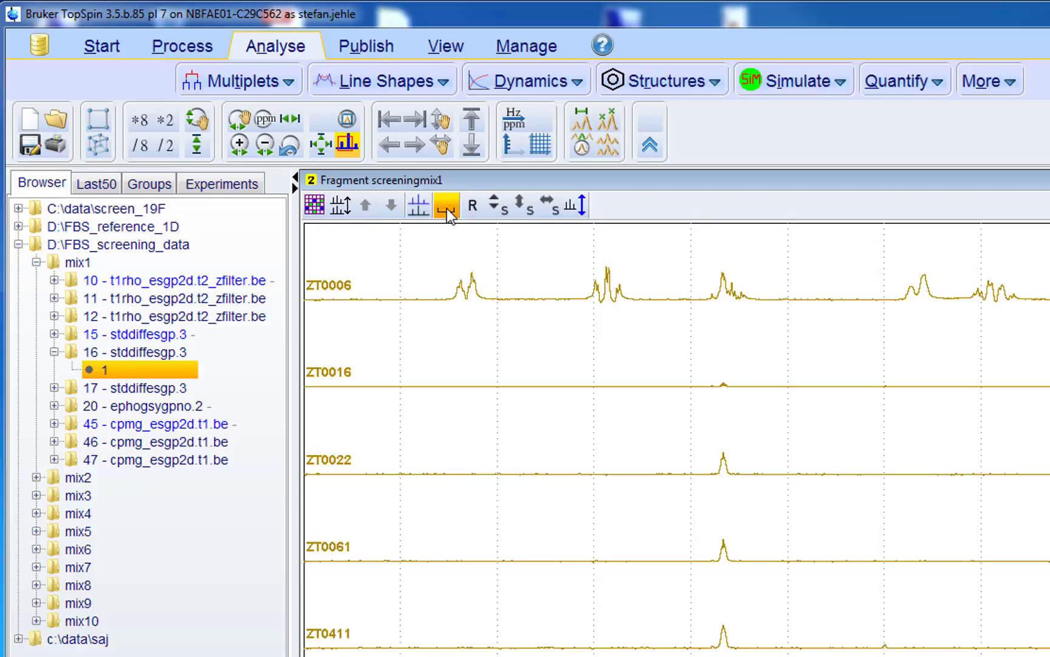
click(446, 208)
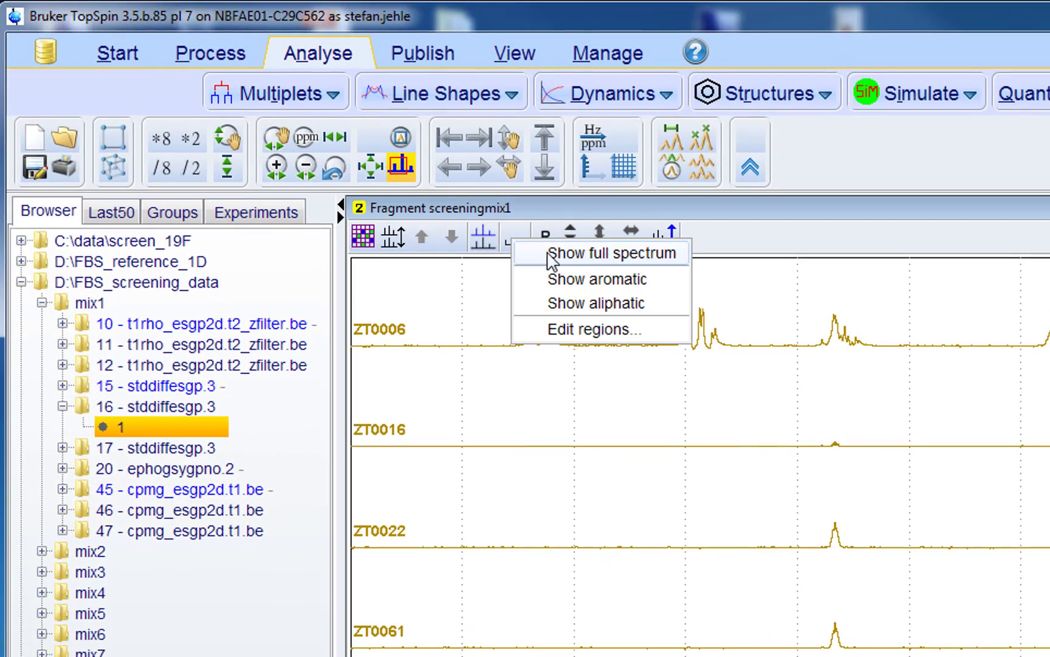
click(478, 225)
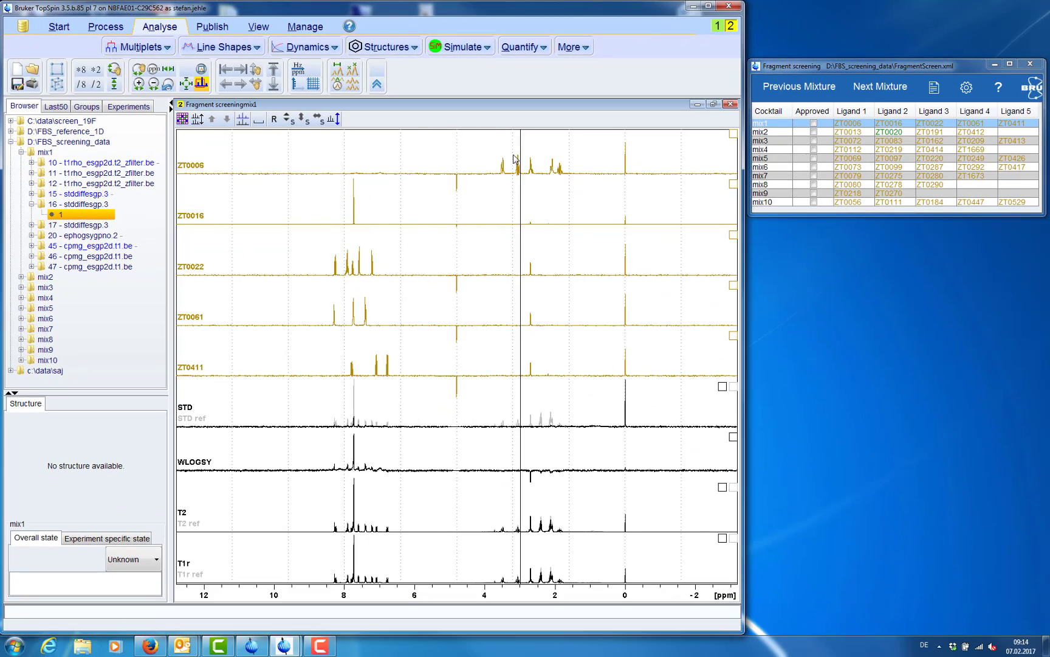
click(444, 164)
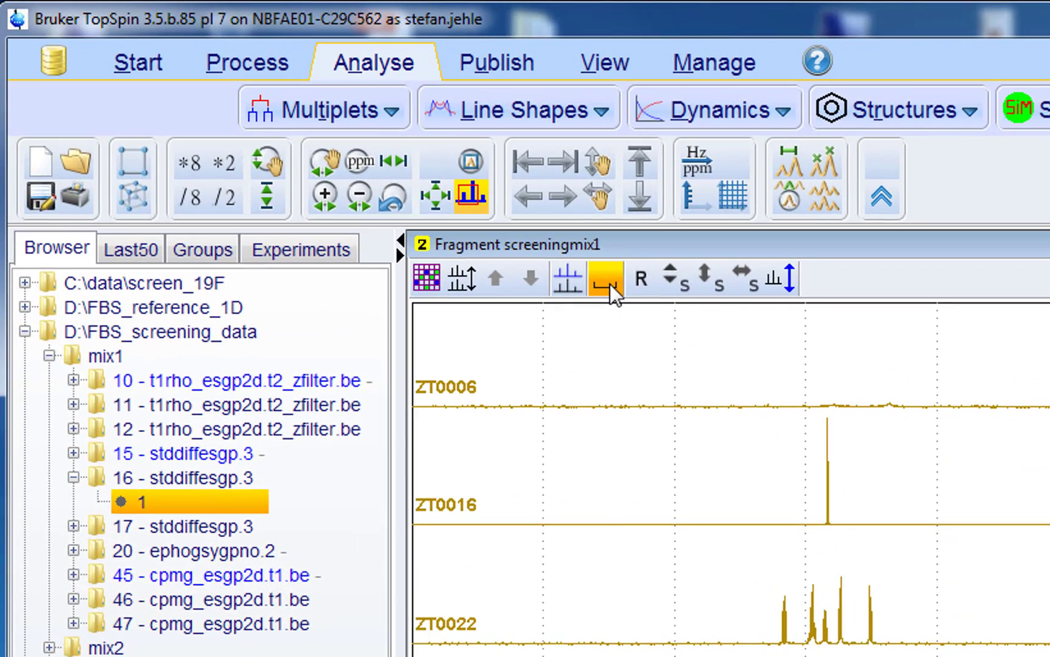
click(614, 292)
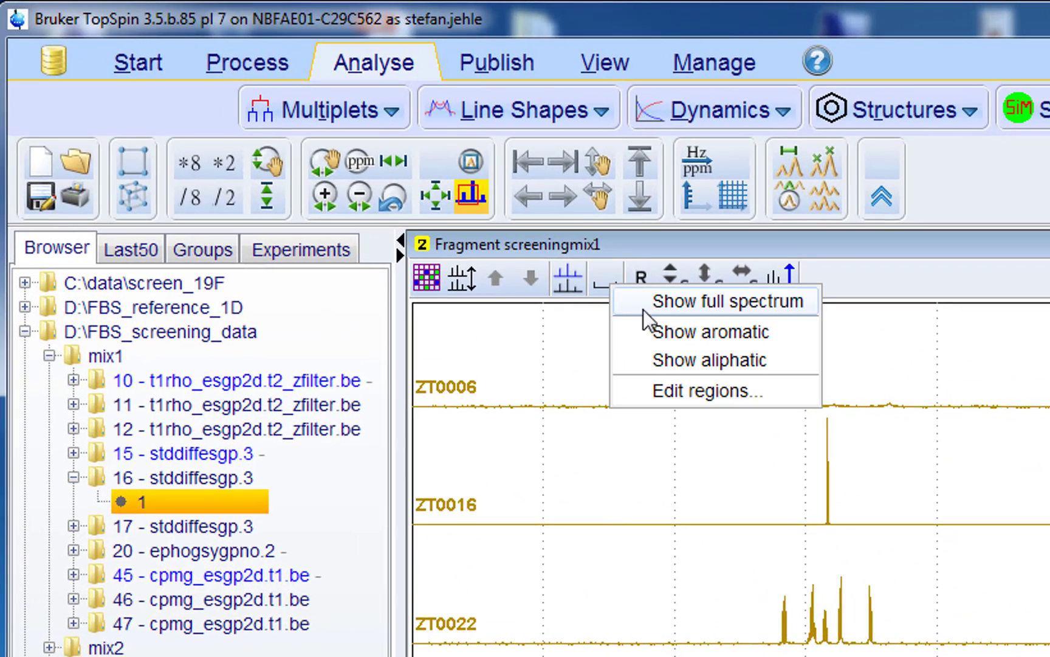
click(708, 363)
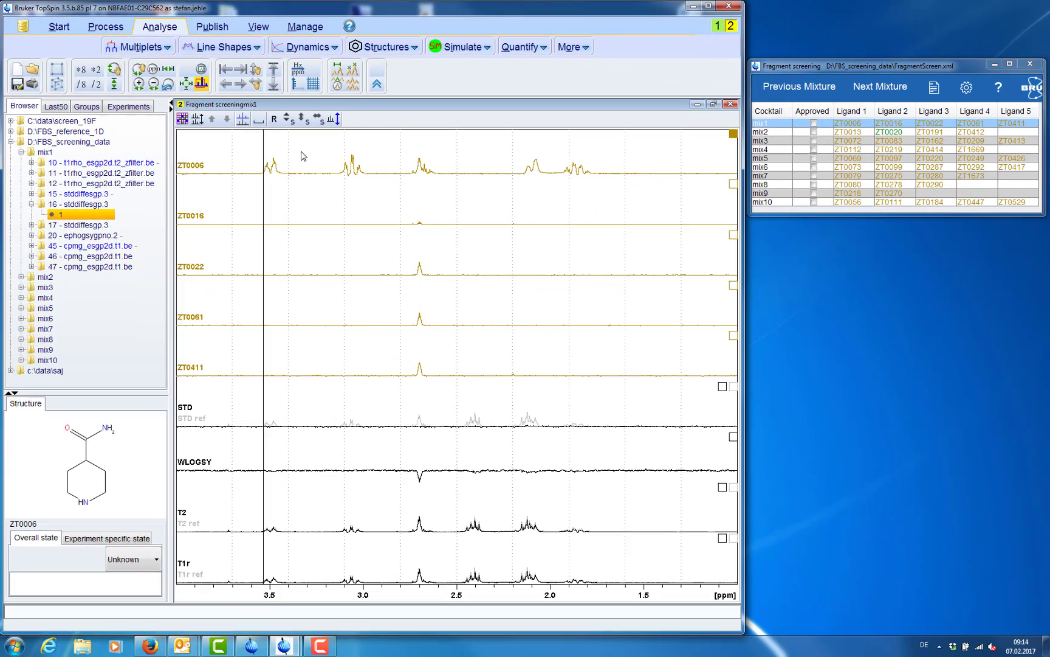
Increase the vertical scale of the mix1 WLOGSY and STD spectra, with the STD reference scaled to 0.18
click(293, 469)
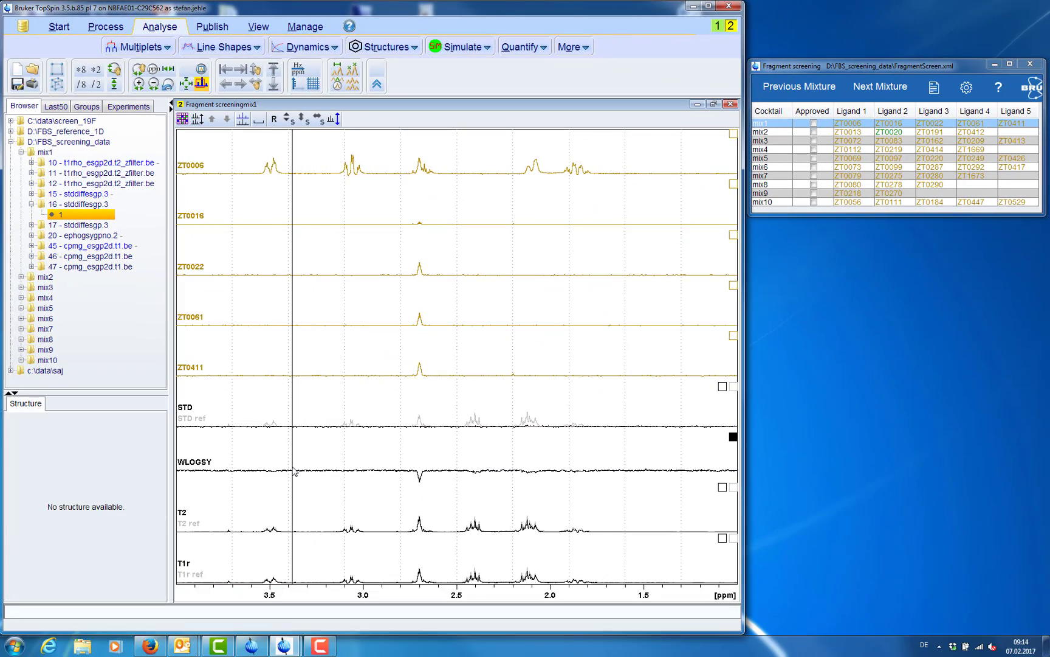
scroll(295, 471, up, 2)
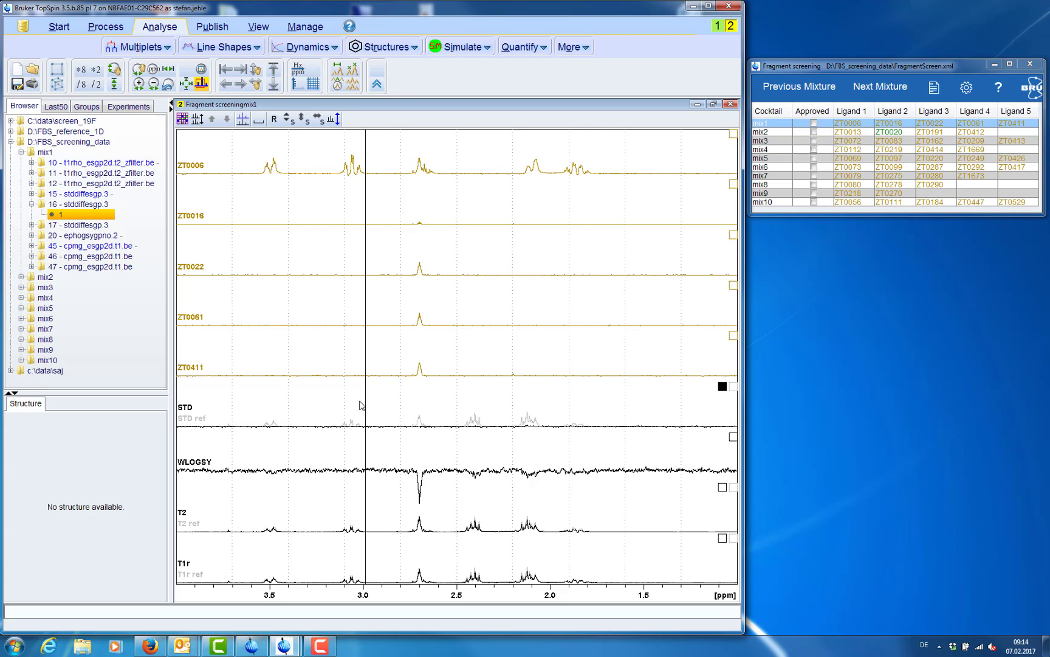
scroll(360, 404, up, 4)
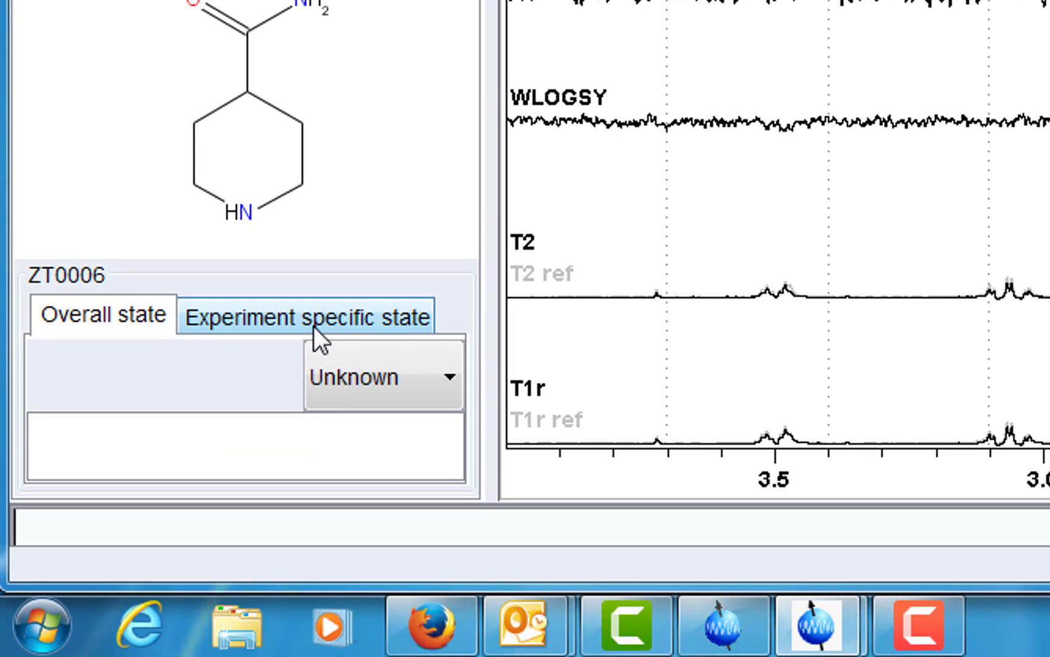
Set the experiment-specific state of ligand ZT0006 for SCREEN_STD to No Effect
click(307, 320)
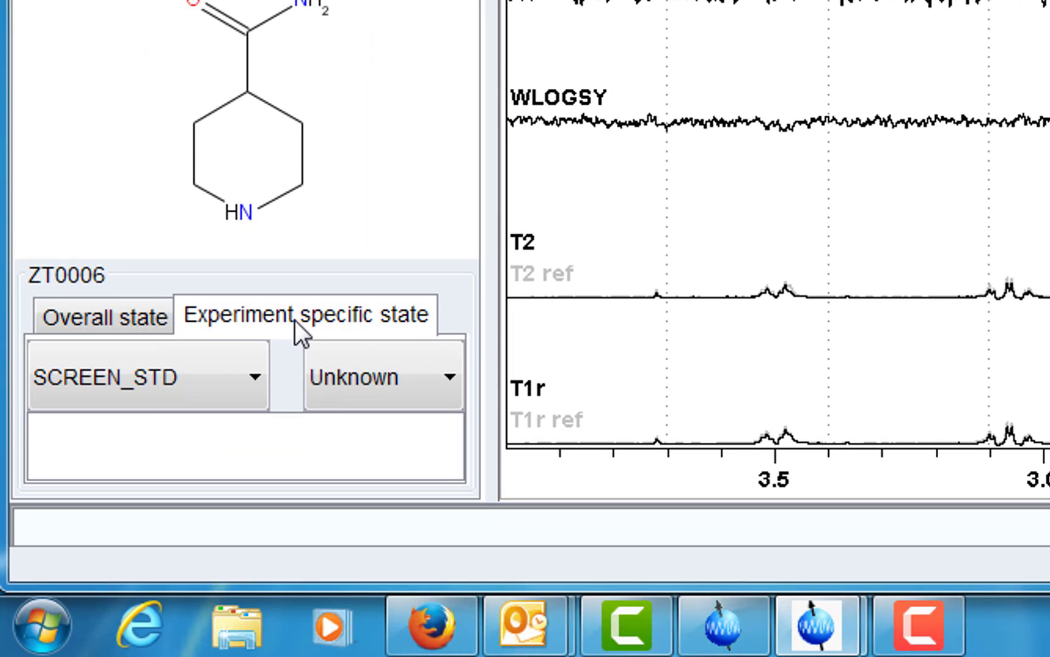
click(399, 372)
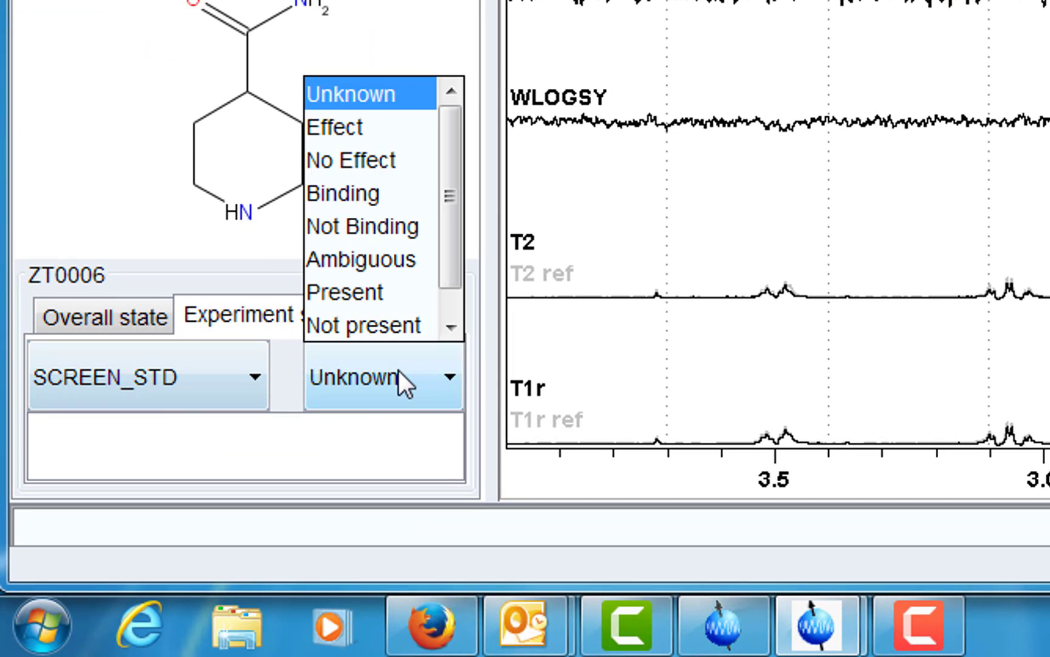
click(374, 164)
Set the experiment-specific state of ligand ZT0006 for SCREEN_WLOGSY to No Effect
click(216, 389)
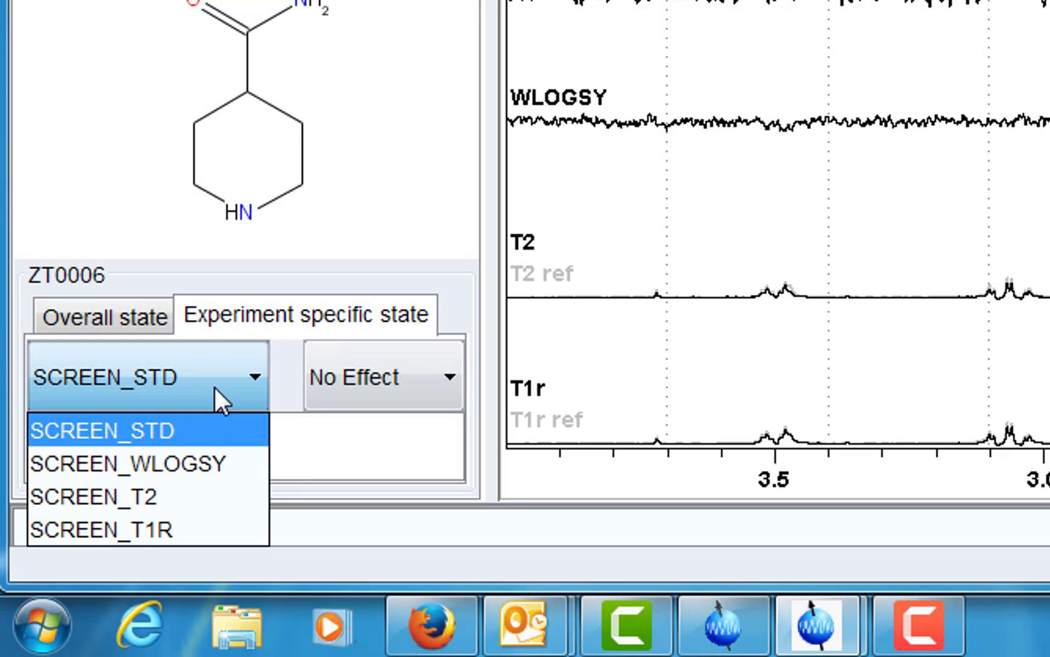
click(207, 462)
click(419, 383)
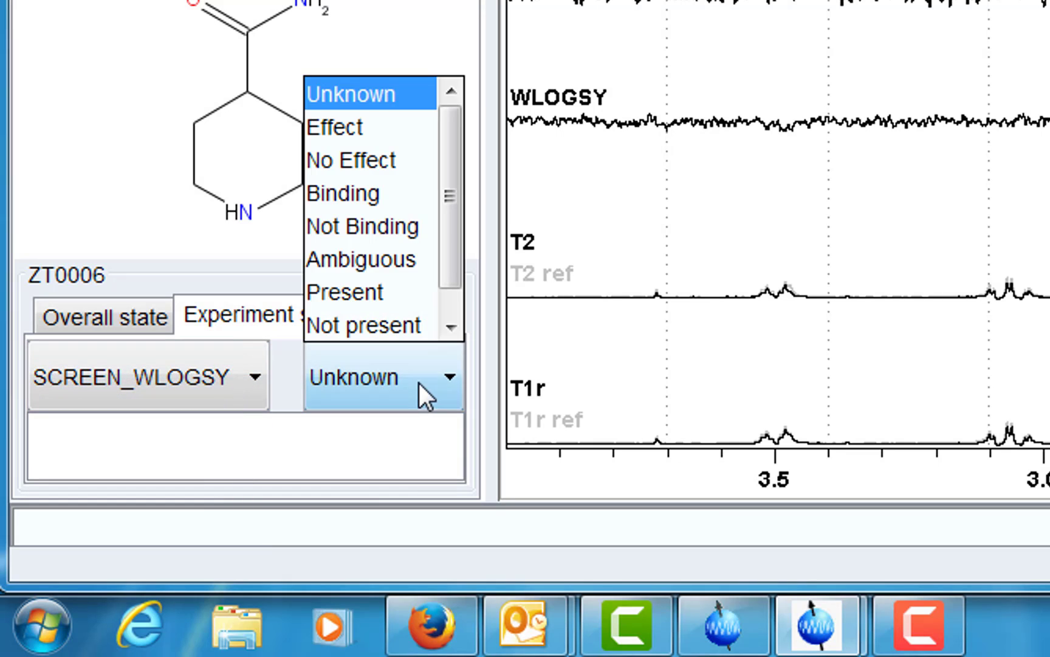
click(356, 157)
Set the overall state of ligand ZT0006 to Not Binding
click(110, 310)
click(382, 379)
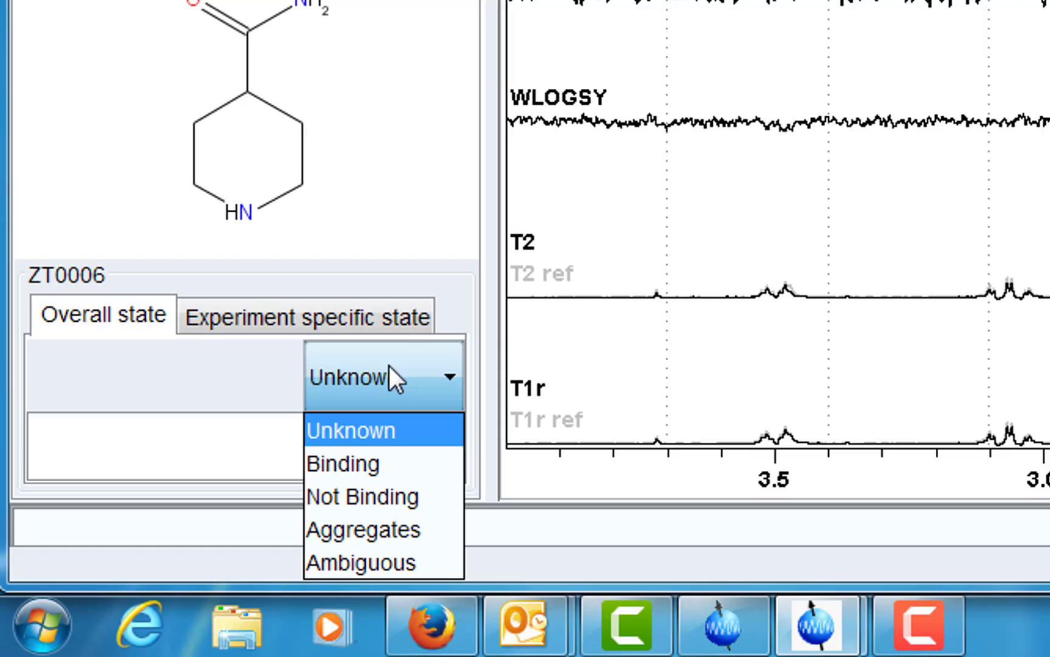
click(385, 492)
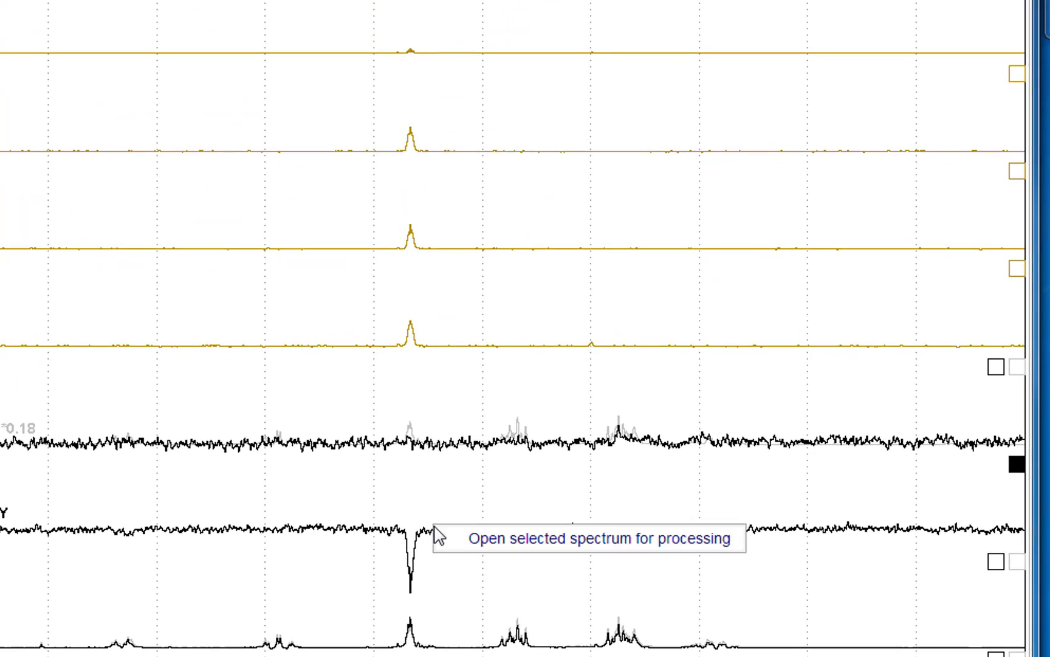
Open the mix1 WLOGSY spectrum for processing, adjust its zero-order phase to 5.20 manually, and save the phase correction
click(504, 540)
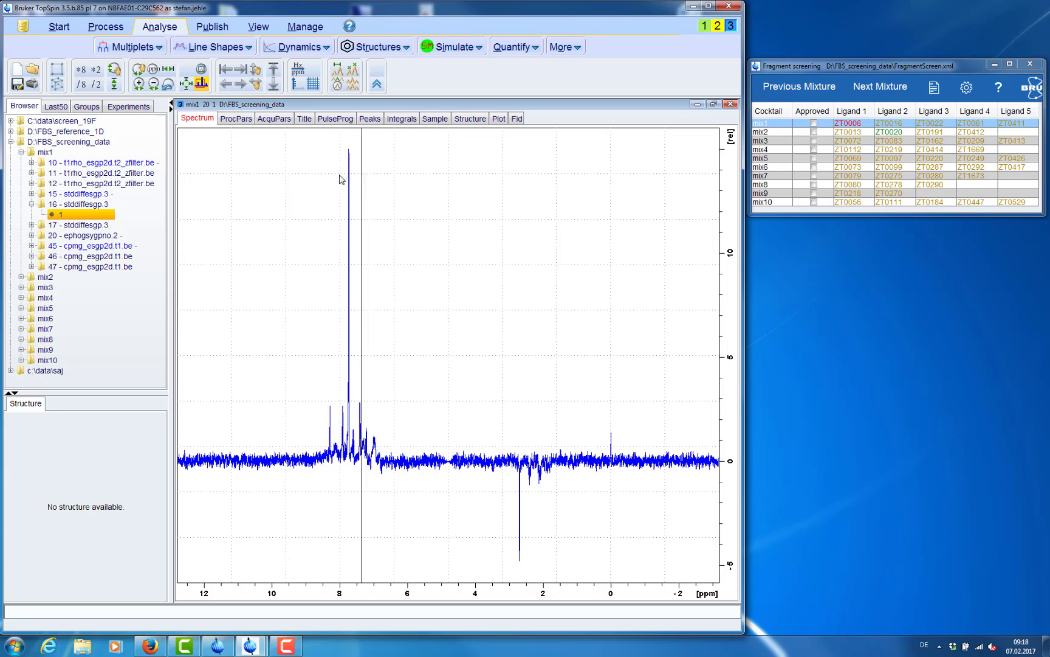
click(117, 26)
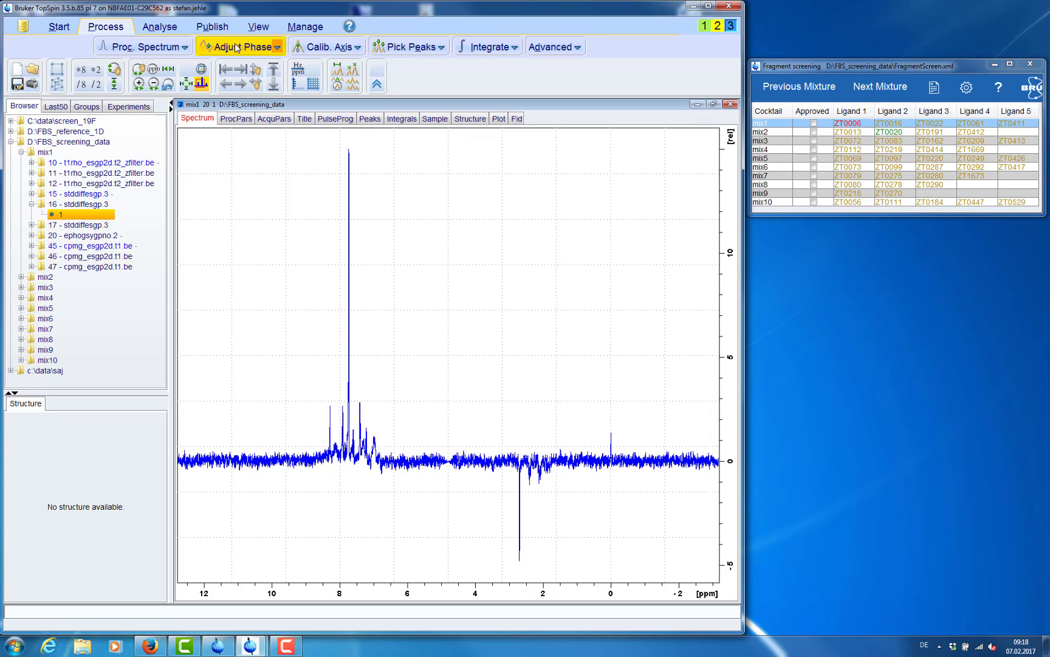
click(277, 49)
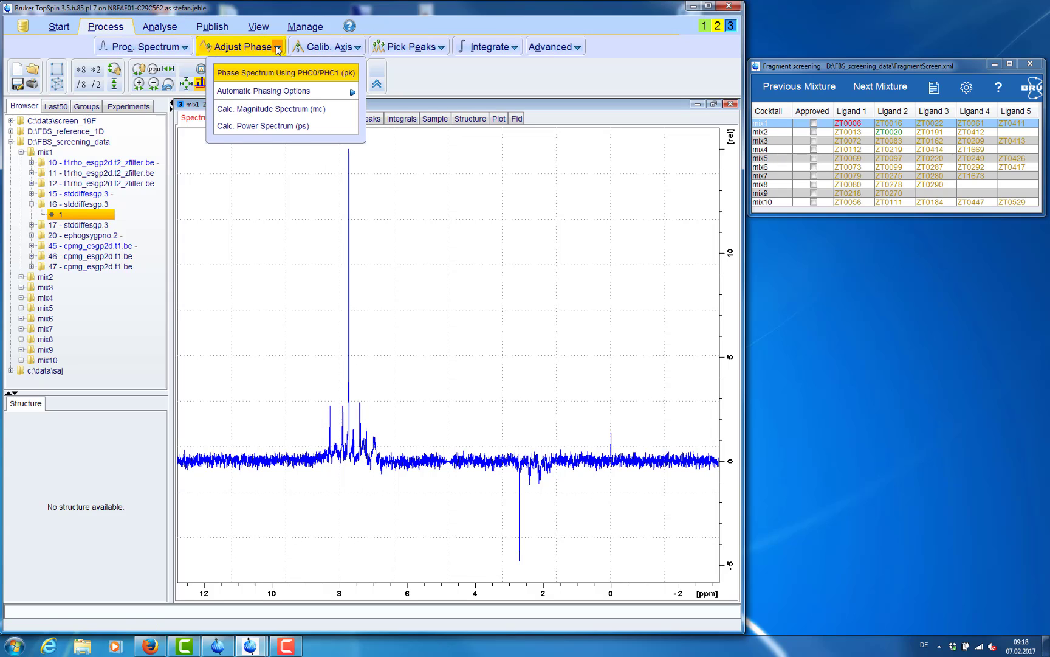
click(242, 50)
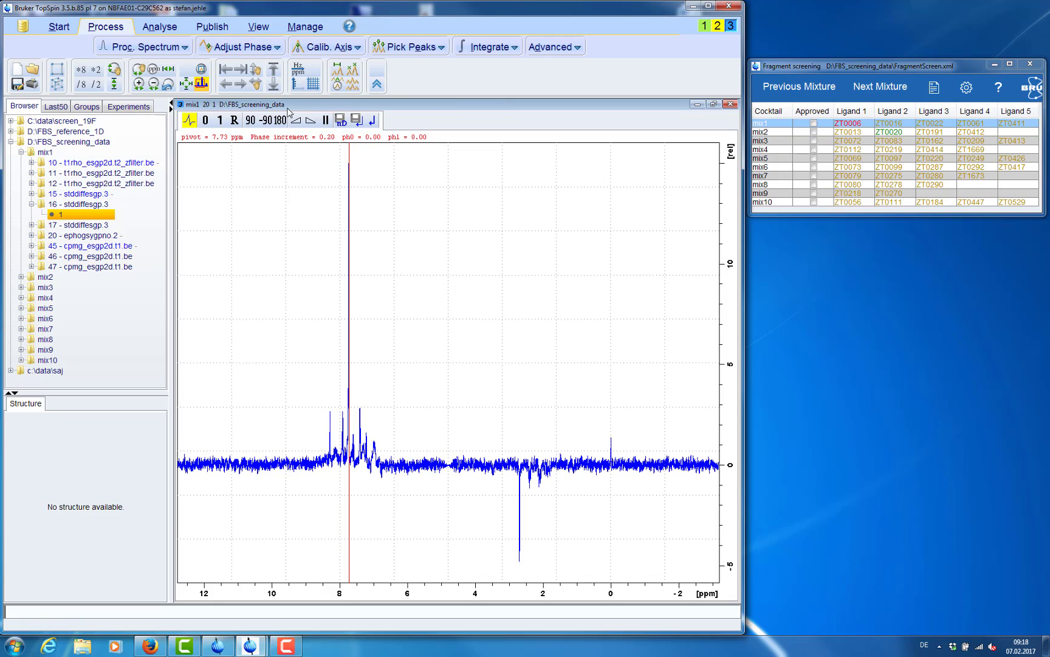
drag(206, 126, 206, 124)
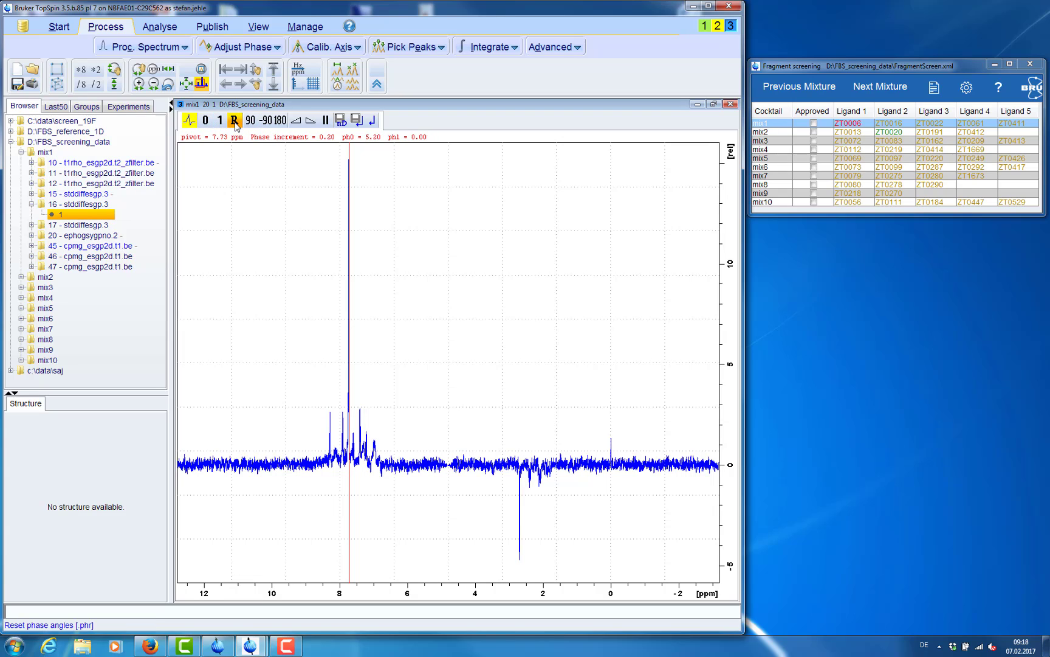
click(357, 121)
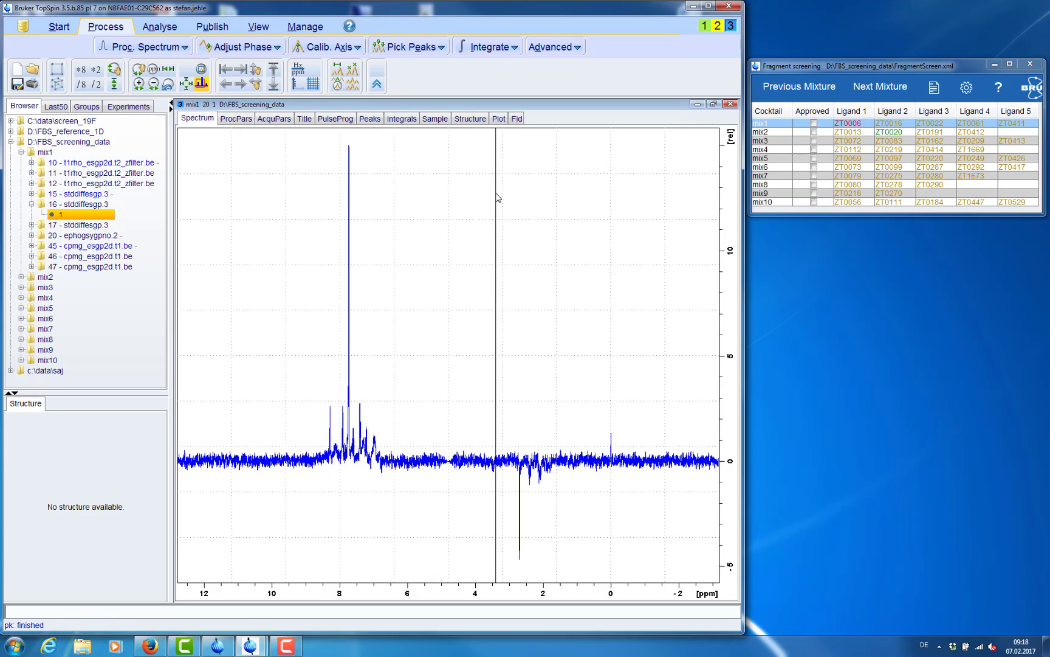
Reload the mix1 cocktail display by way of mix2, and close the Fragment screening window
click(771, 132)
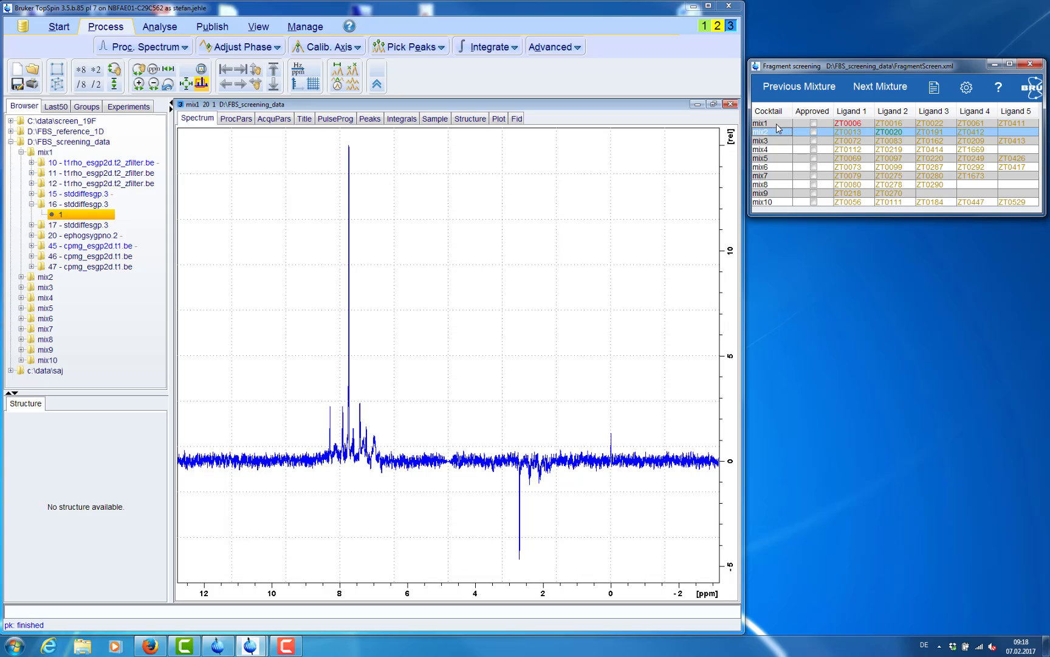
click(776, 124)
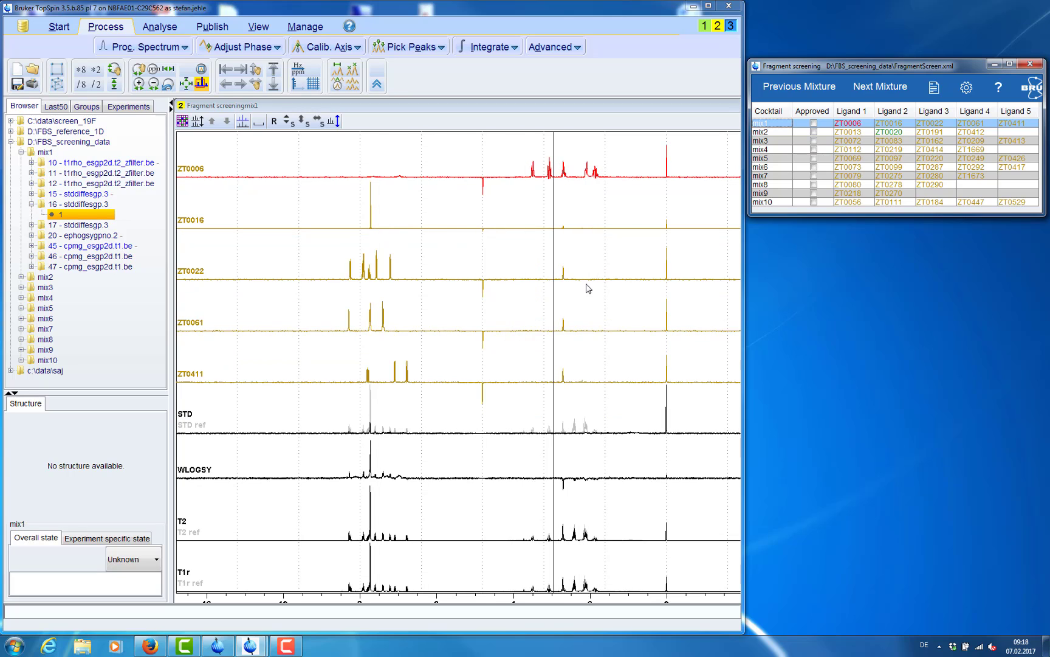
click(1032, 65)
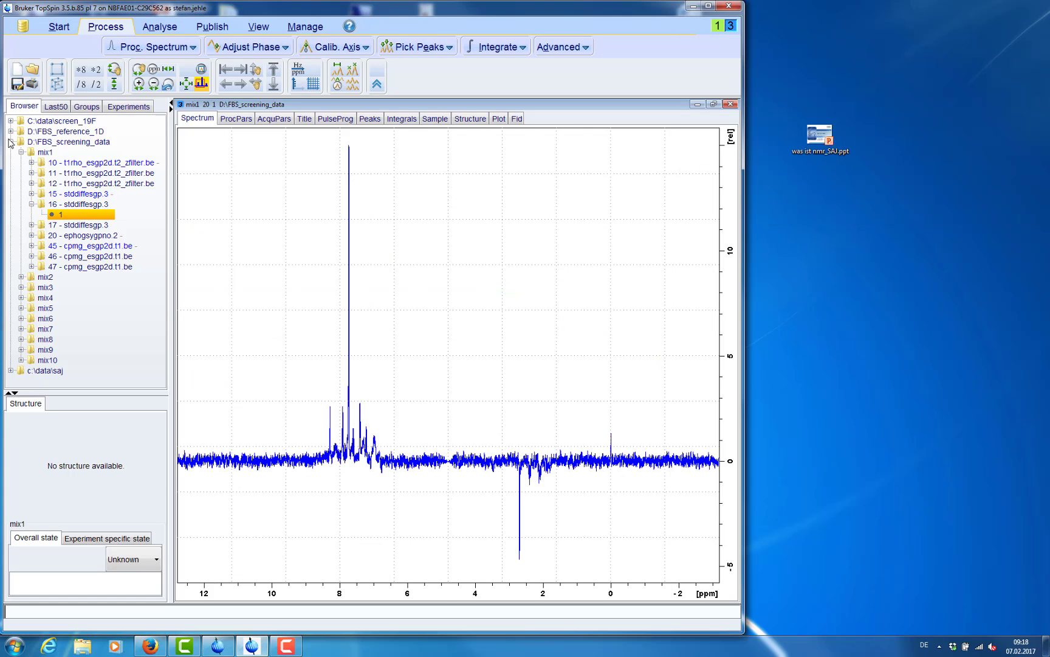
Refresh the contents of D:\FBS_screening_data and load its FBS Project into the spectrum display area
click(10, 141)
click(11, 142)
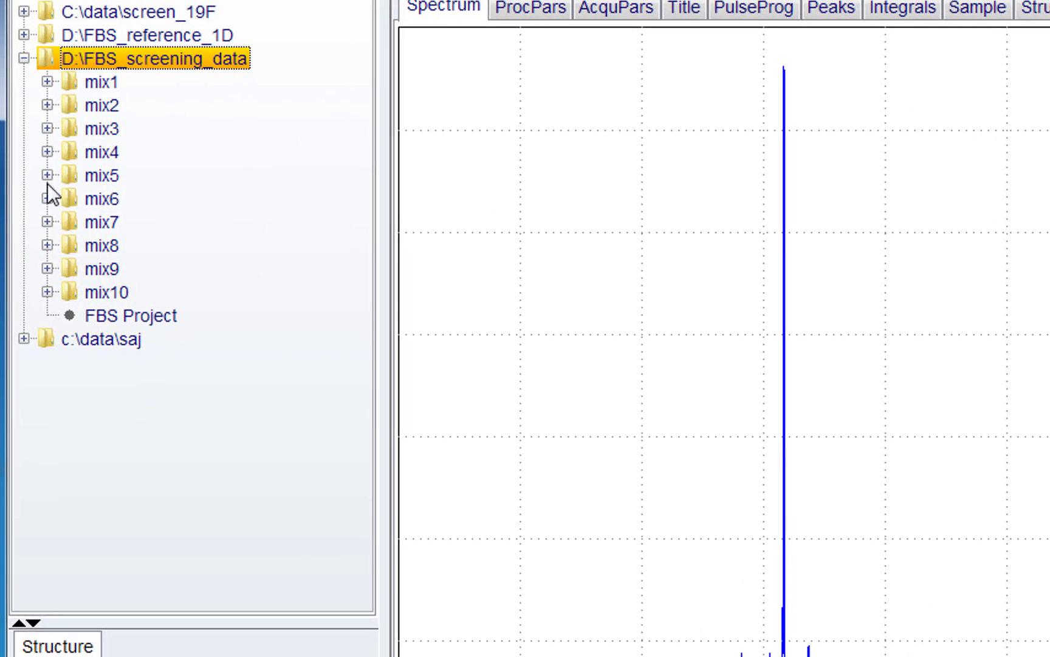
click(125, 318)
drag(103, 316, 521, 337)
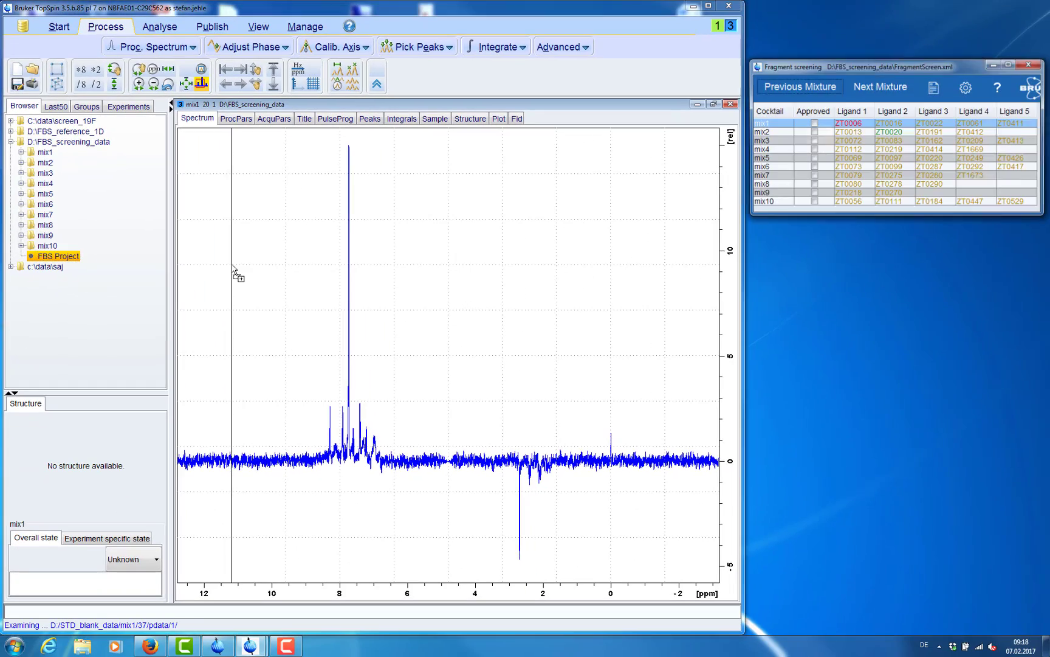
drag(233, 271, 292, 279)
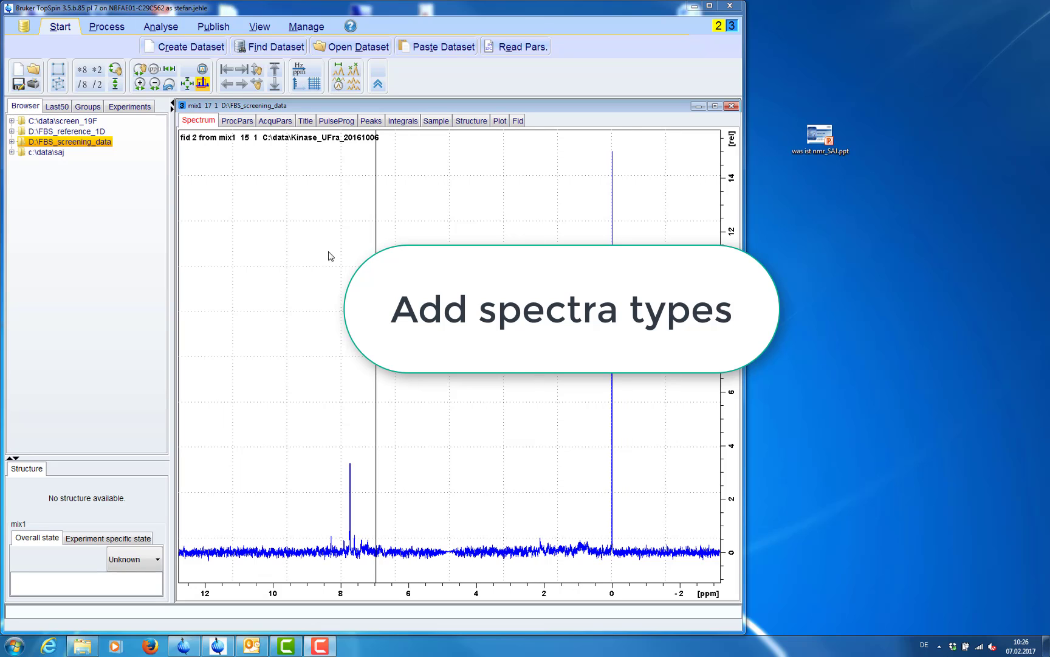
Open the FBS Project stored in D:\FBS_screening_data and switch to Windows Explorer on drive D: KINGSTON
click(12, 141)
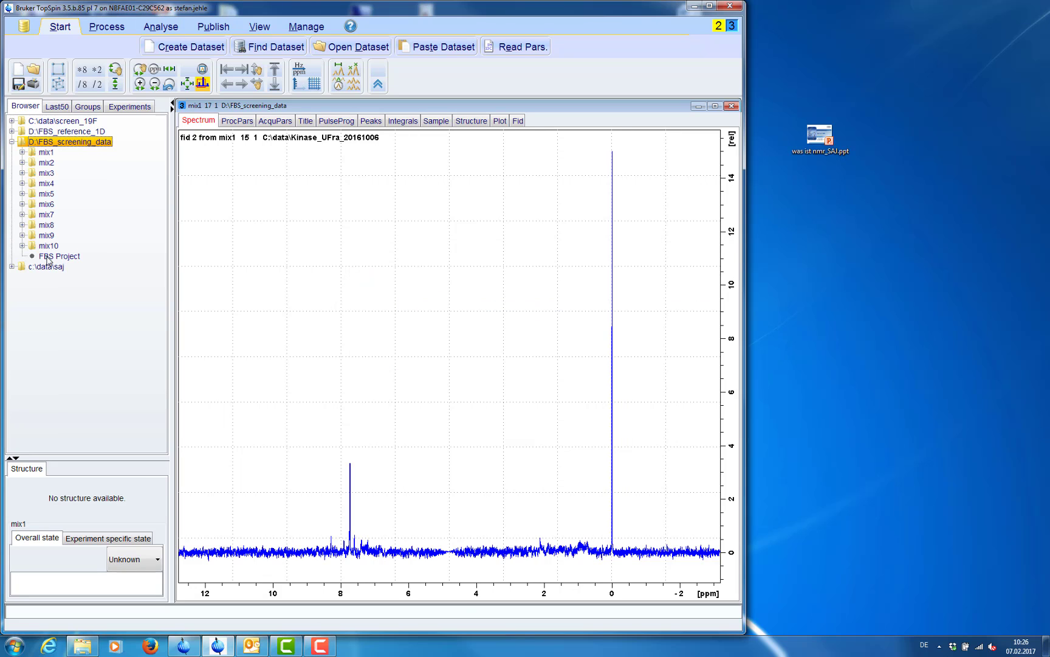
double_click(47, 257)
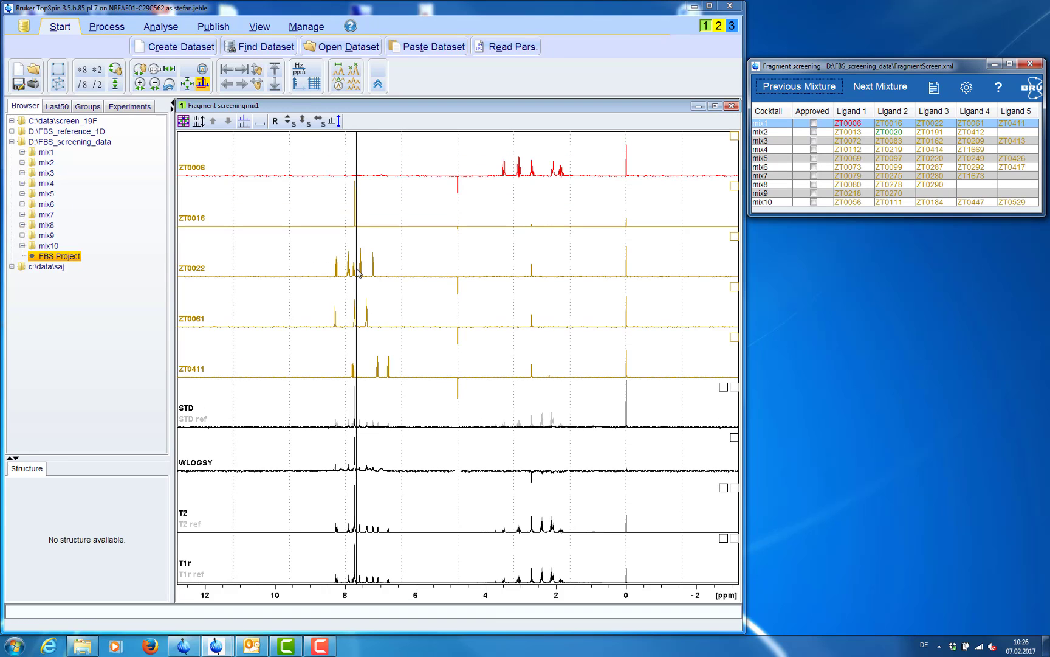
click(85, 648)
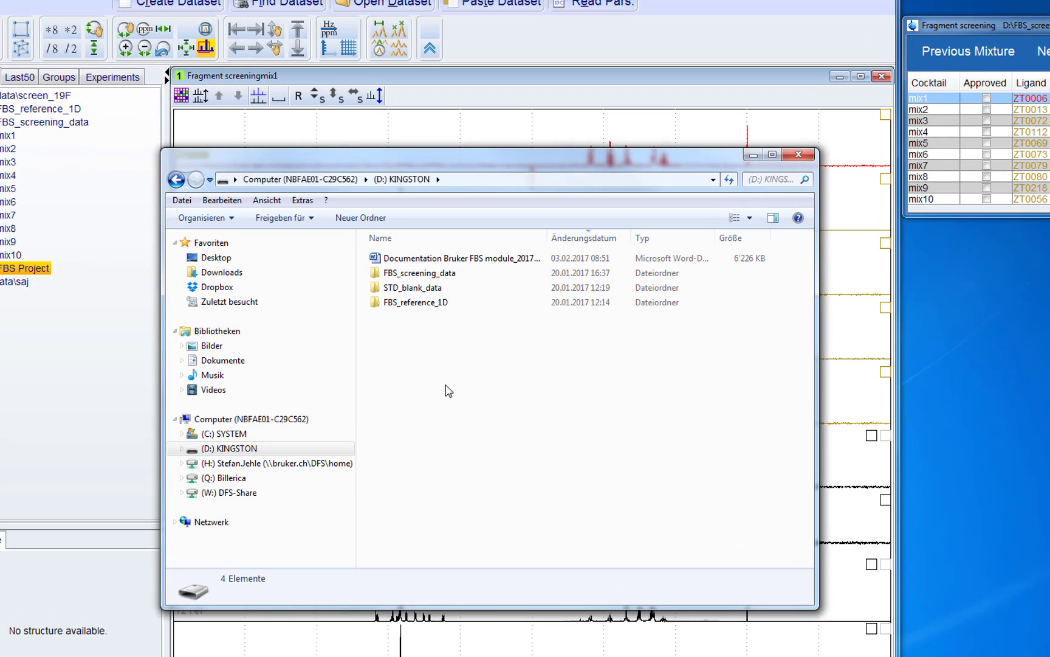
Copy the path of the STD_blank_data folder on drive D:, switch to TopSpin, and add D:\STD_blank_data as a new data directory
double_click(405, 291)
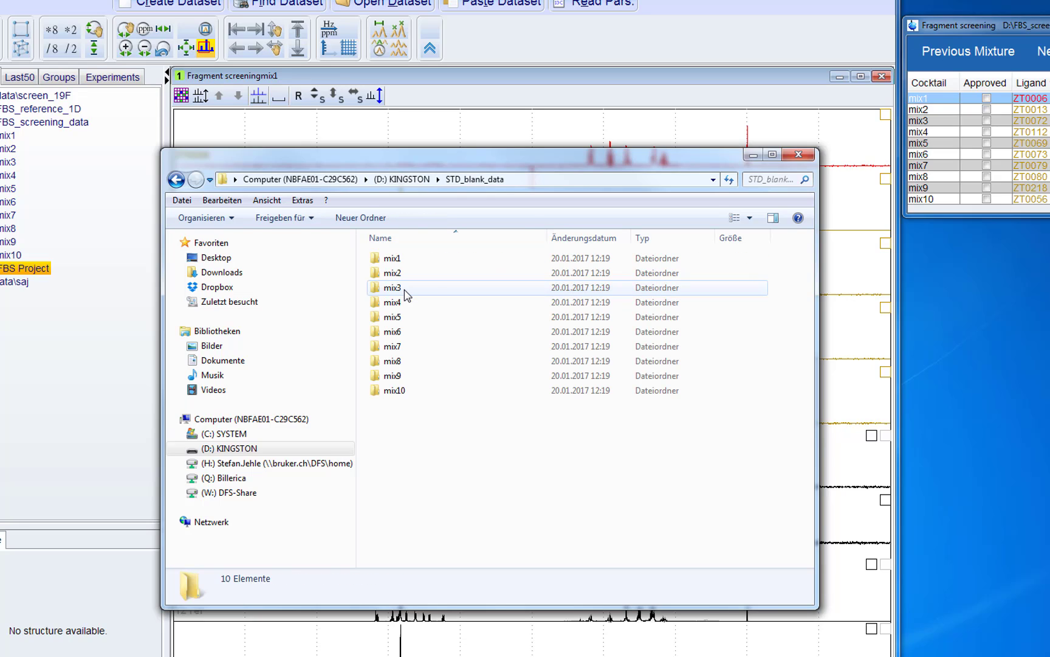
click(541, 181)
key(ctrl+c)
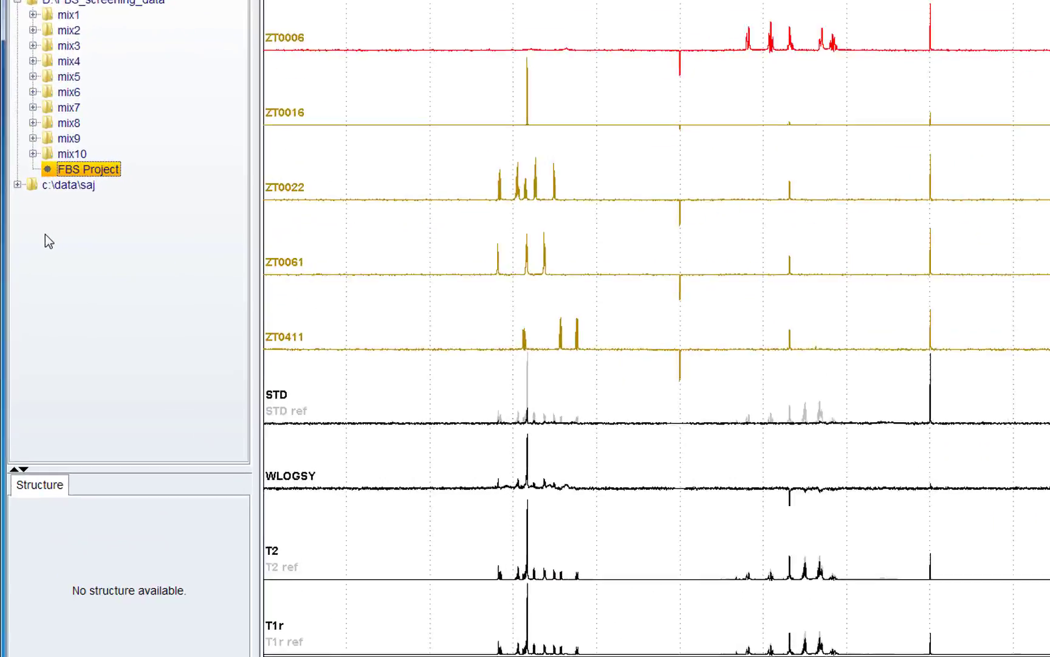
right_click(68, 157)
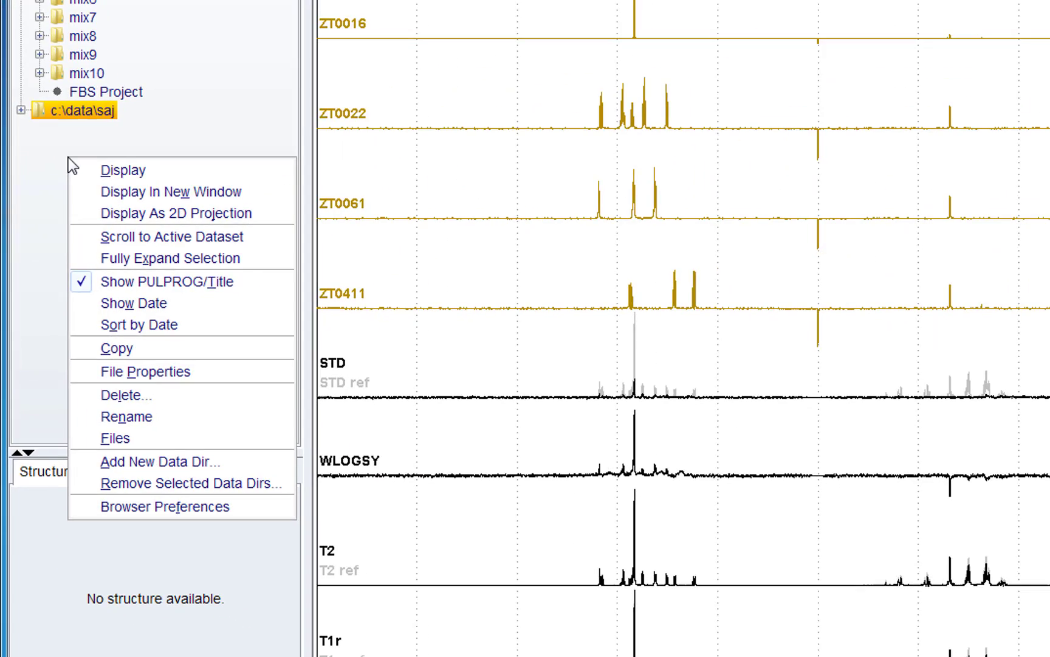
click(151, 461)
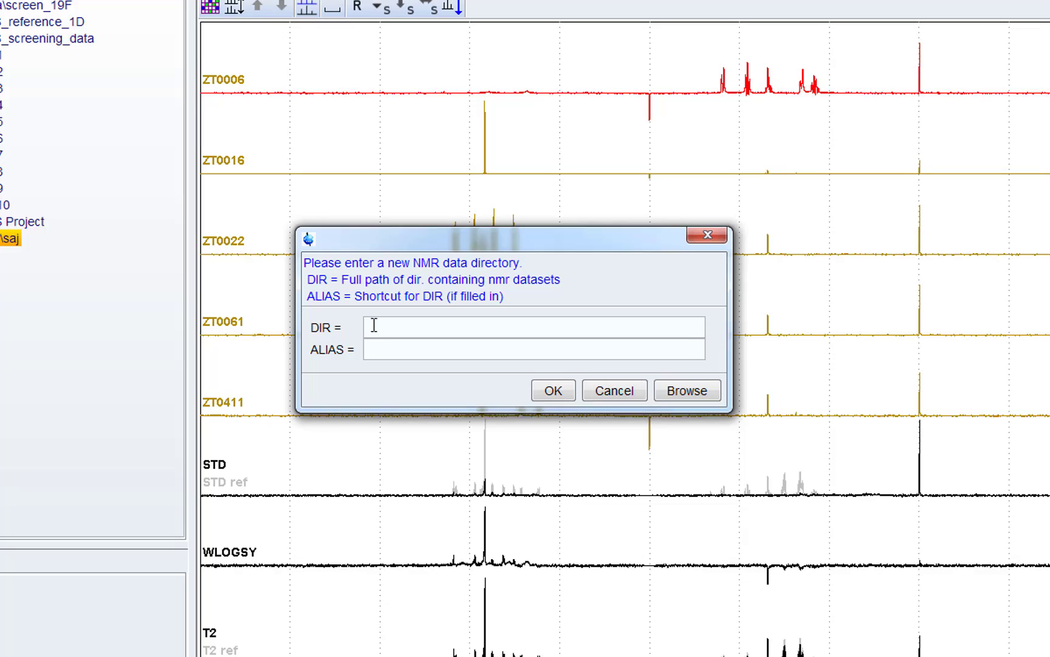
key(ctrl+v)
click(591, 388)
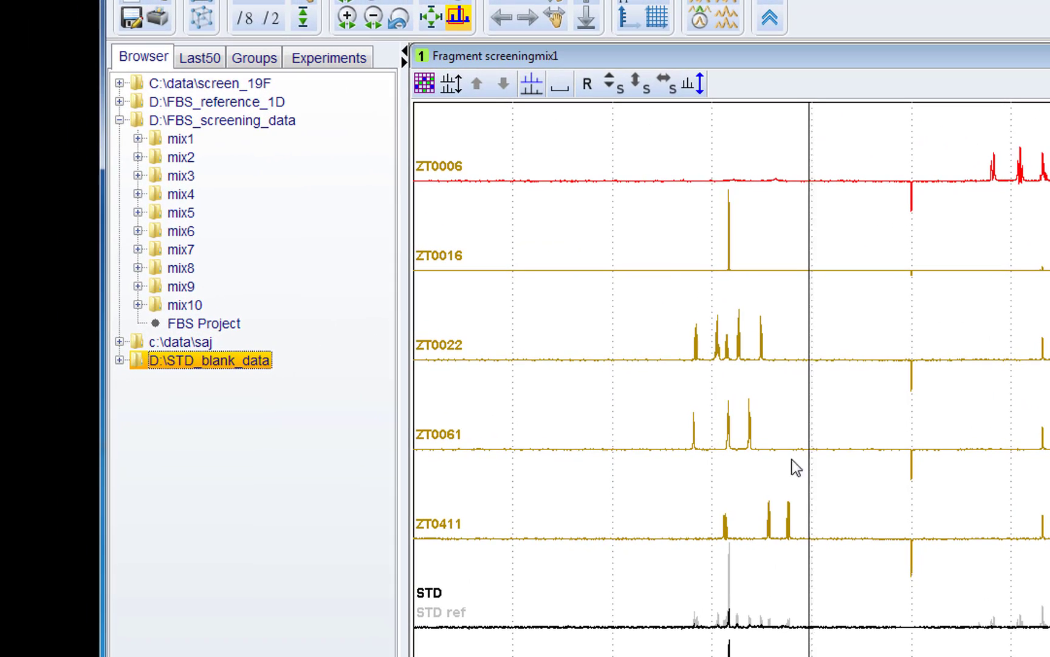
Display dataset 37 of mix1 from D:\STD_blank_data and examine its processing parameters for the spectrum type
click(119, 359)
click(138, 378)
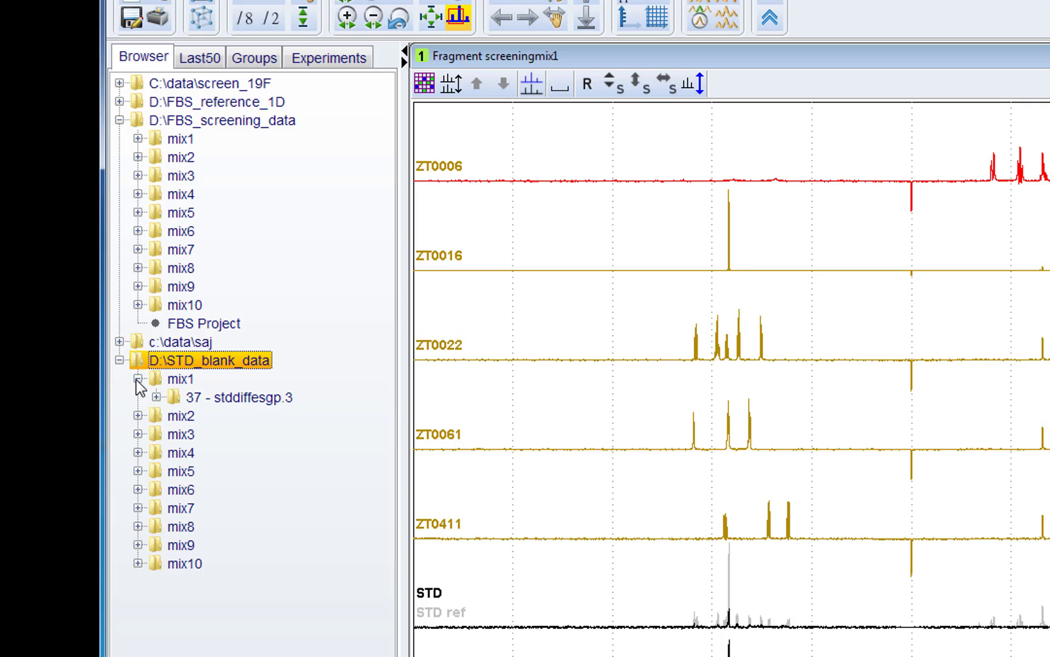
click(156, 397)
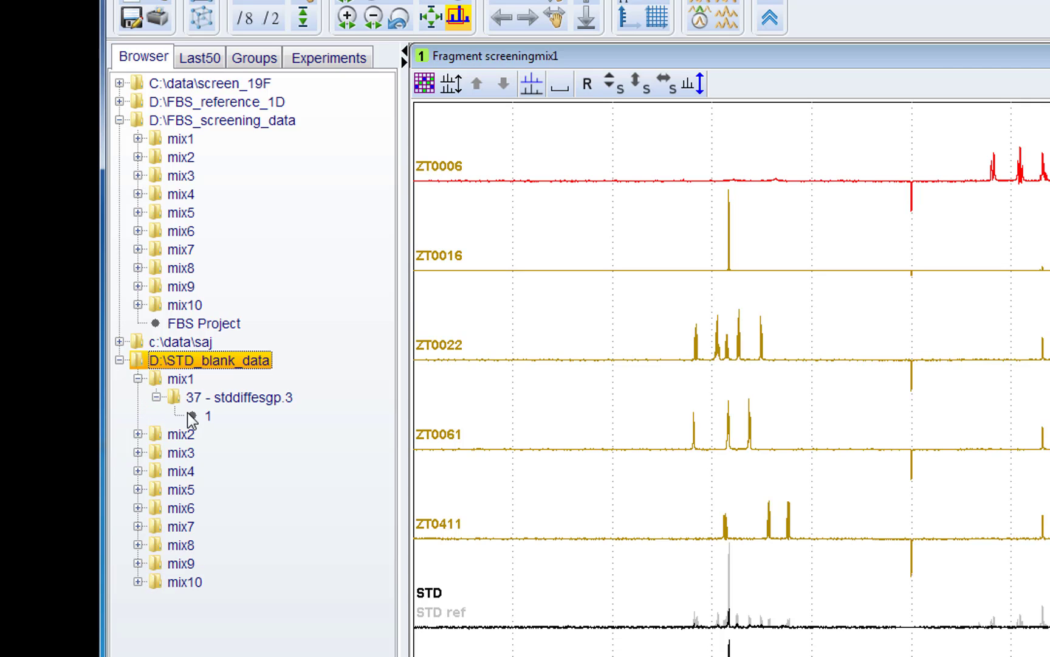
drag(190, 414, 687, 391)
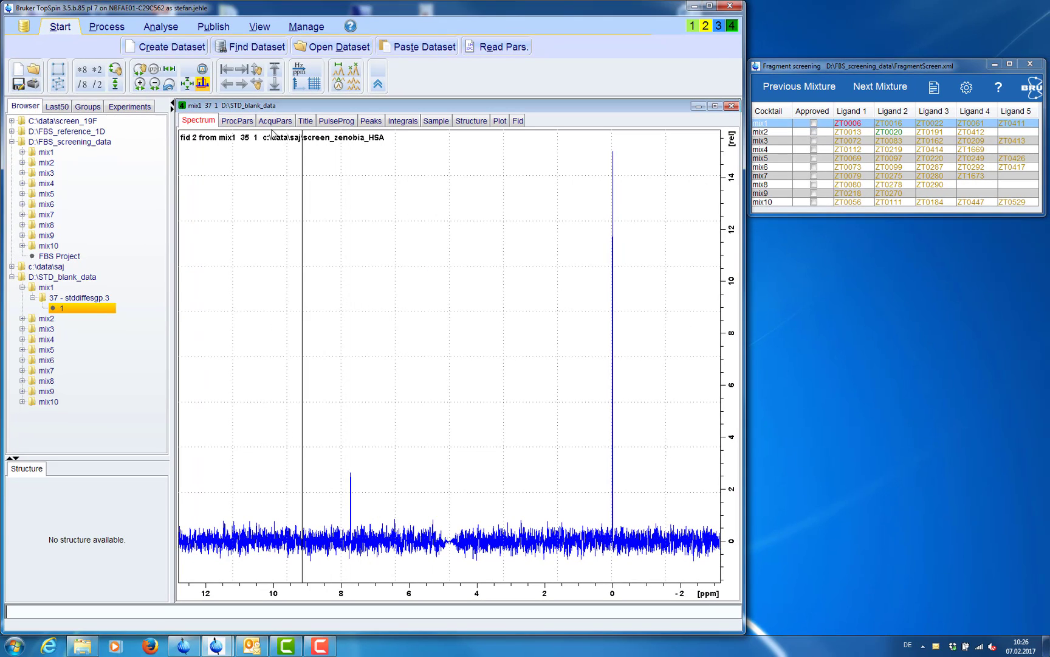
click(244, 121)
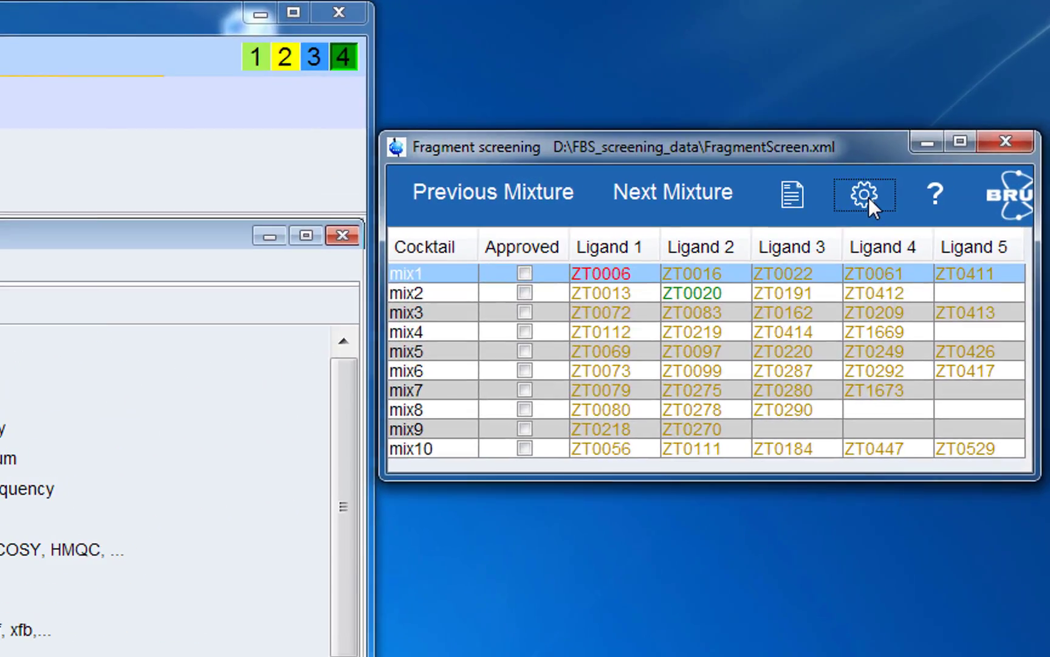
Add a custom spectra type SCREEN_STD_BLANK with the visible name STD_blank to the screening options, and display the mix2 cocktail
click(968, 88)
click(265, 133)
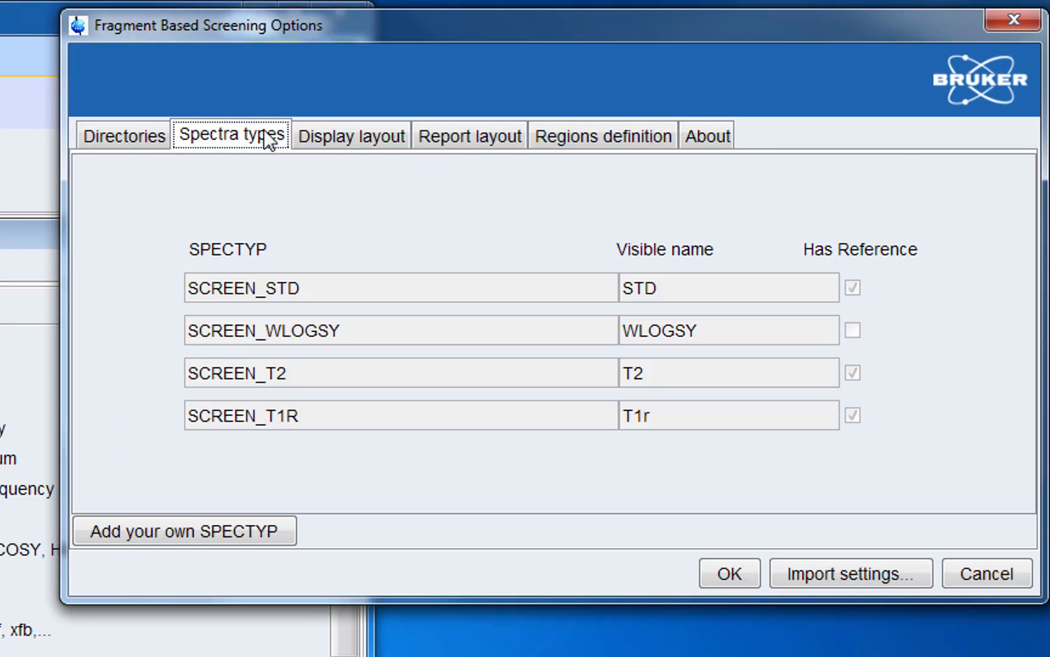
click(225, 531)
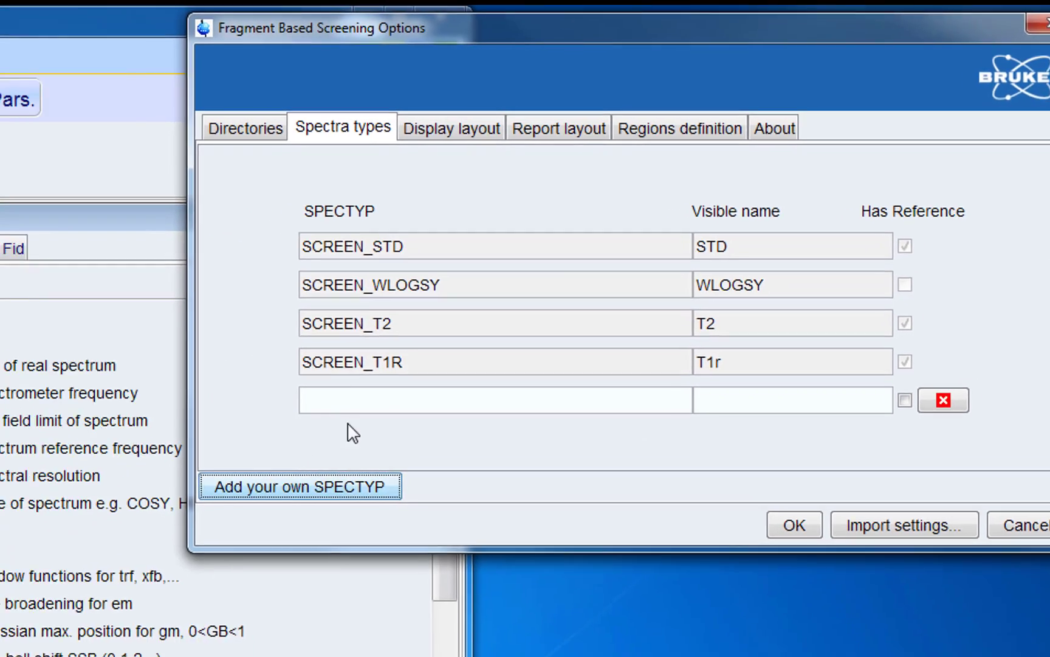
click(350, 400)
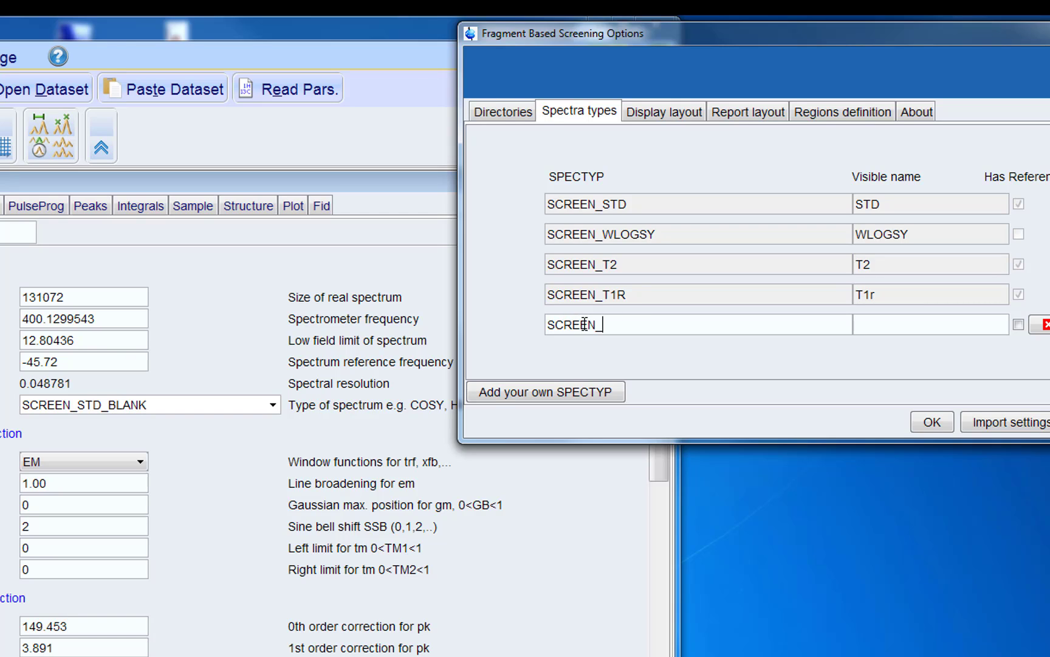
text(SCREEN_STD_BLANK)
click(884, 323)
text(STD)
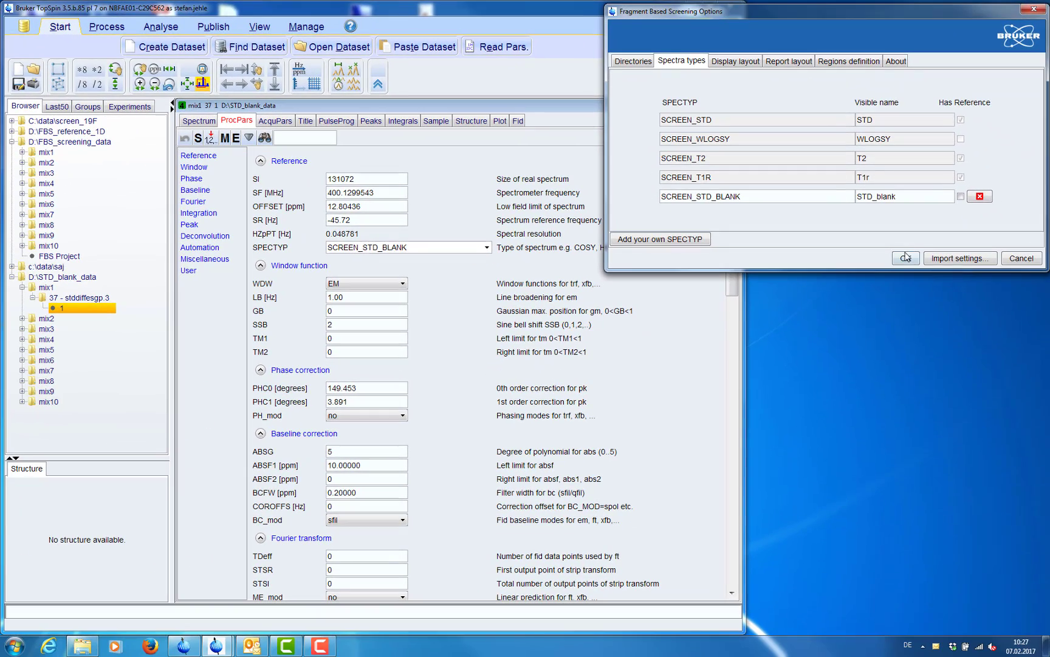
click(905, 259)
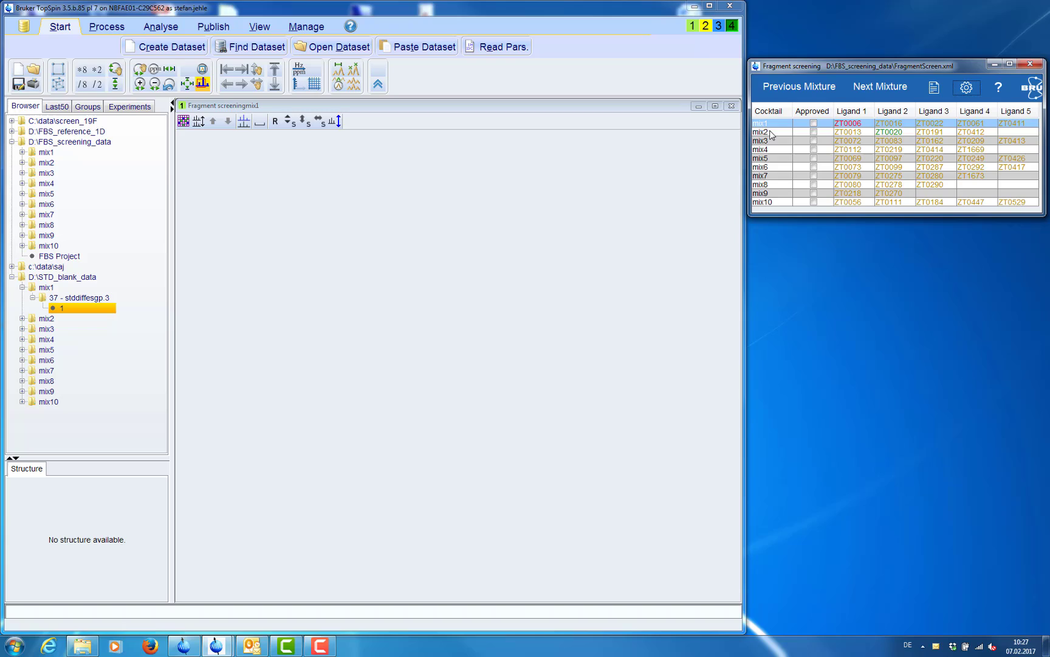
click(769, 130)
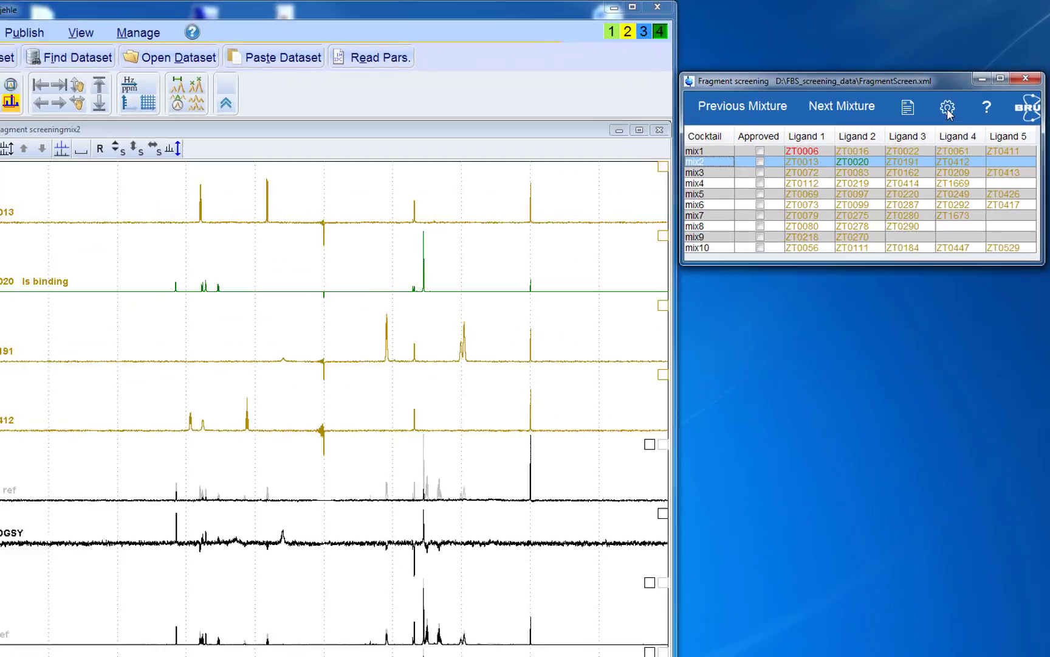
Assign SCREEN_STD_BLANK as Spectrum 1 in the fifth display layout row, apply the options, and reload the cocktail display
click(966, 87)
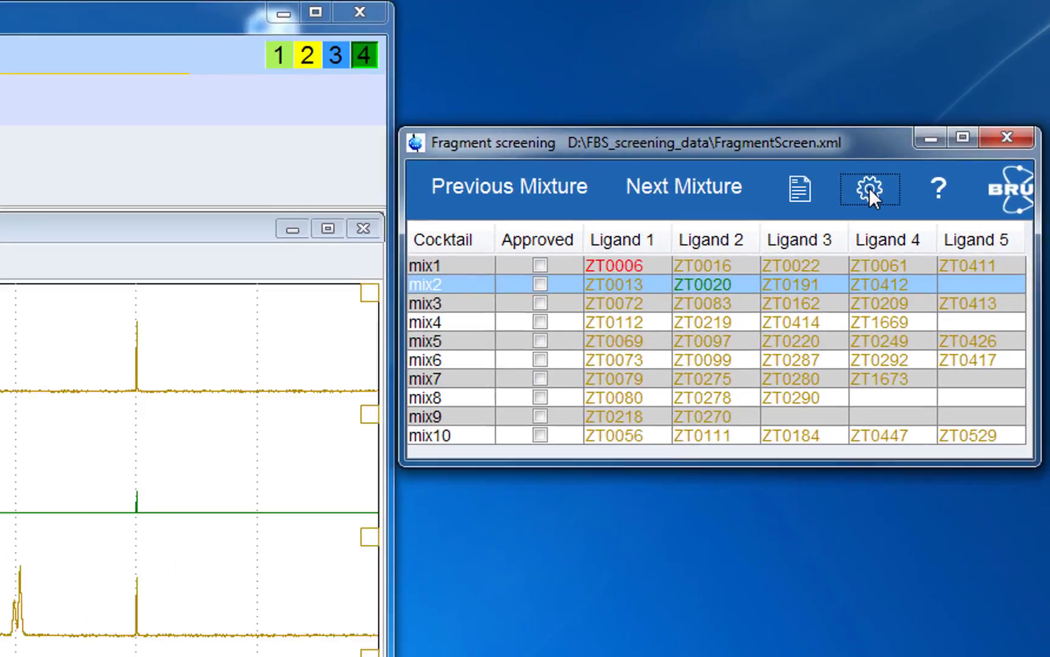
click(387, 139)
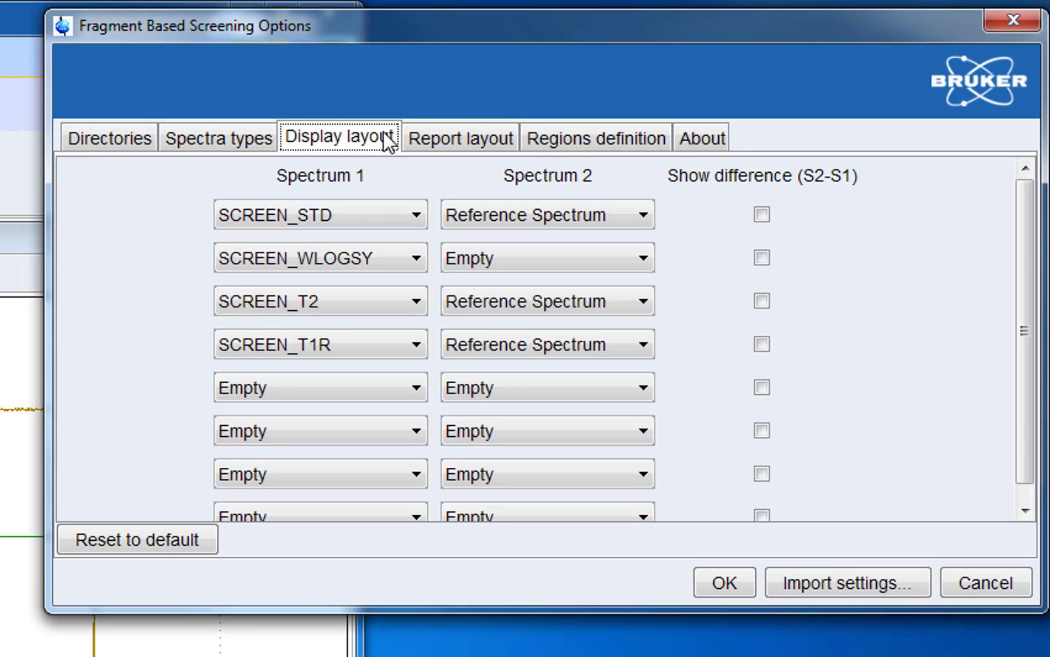
click(415, 386)
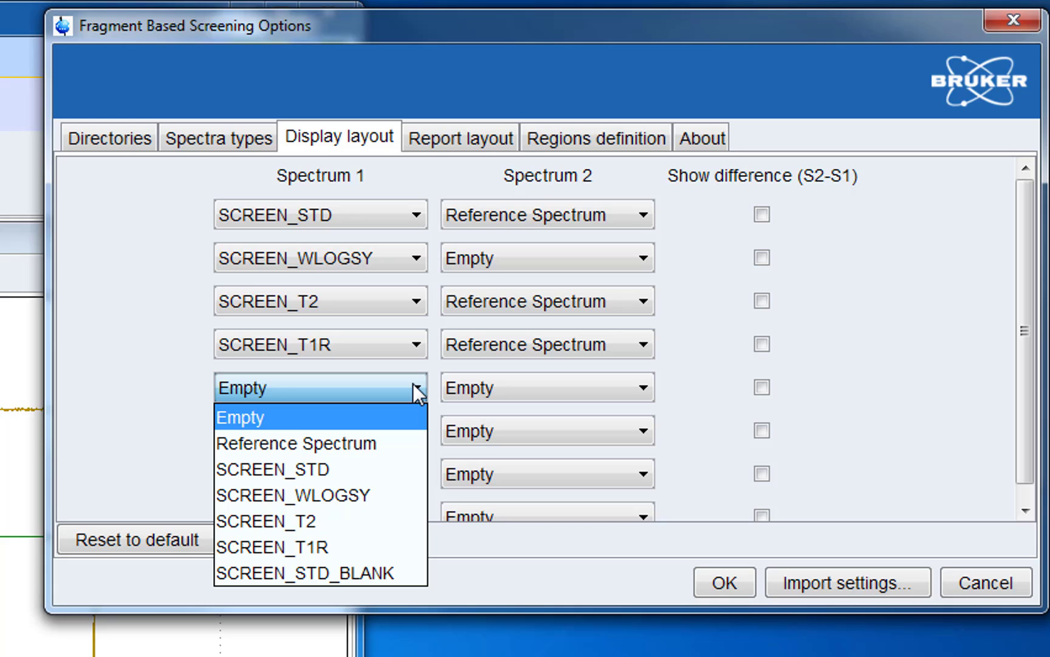
click(372, 574)
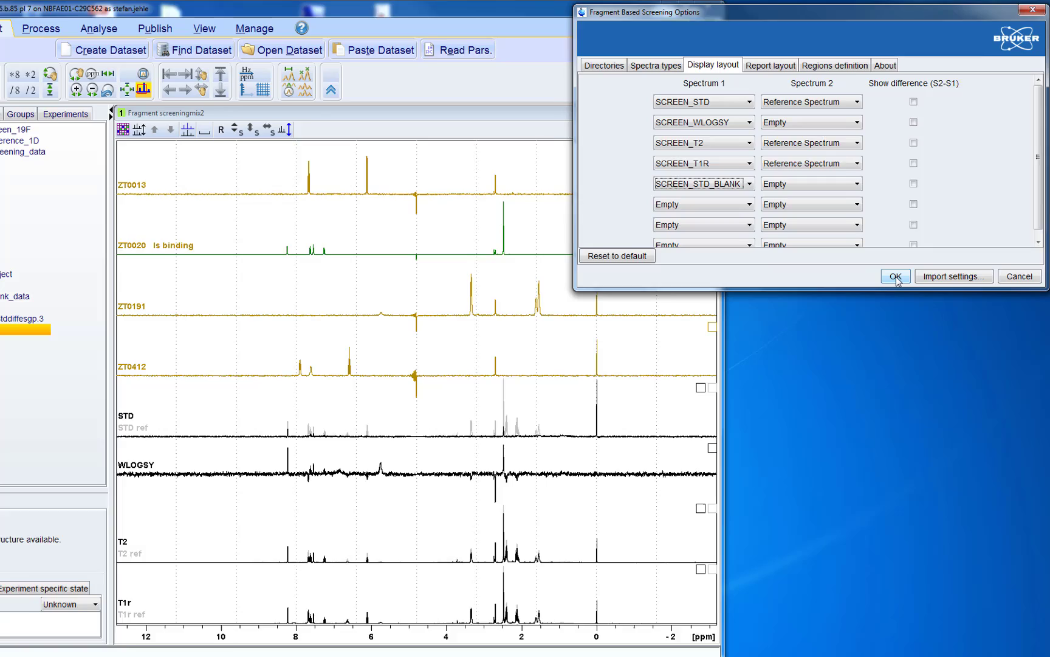
click(749, 520)
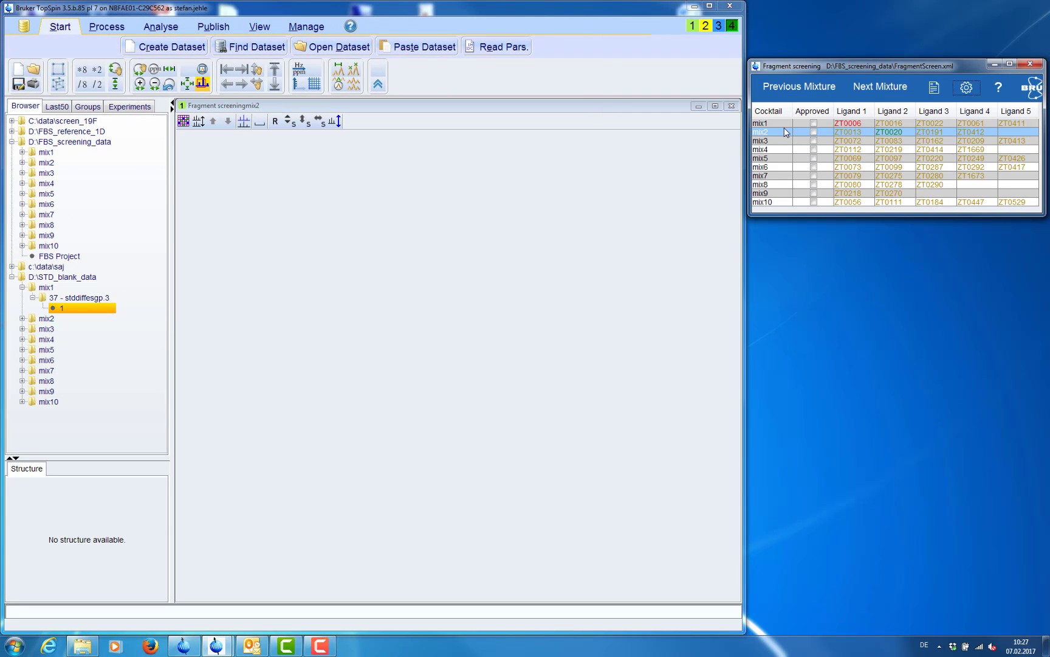
click(783, 128)
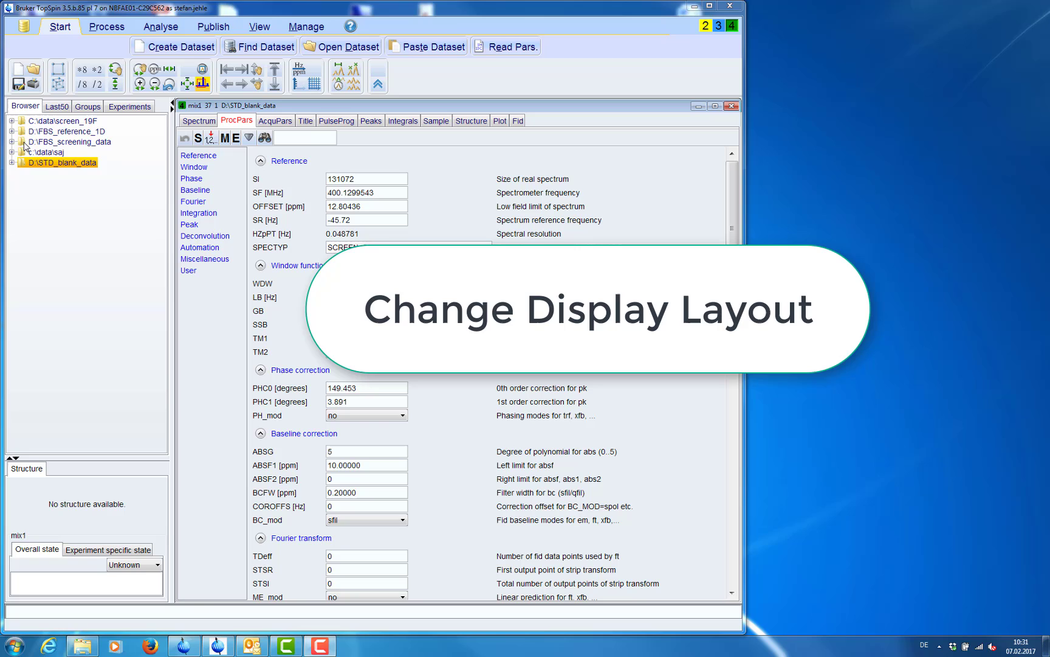
Load the FBS Project from D:\FBS_screening_data into the spectrum display area
click(12, 142)
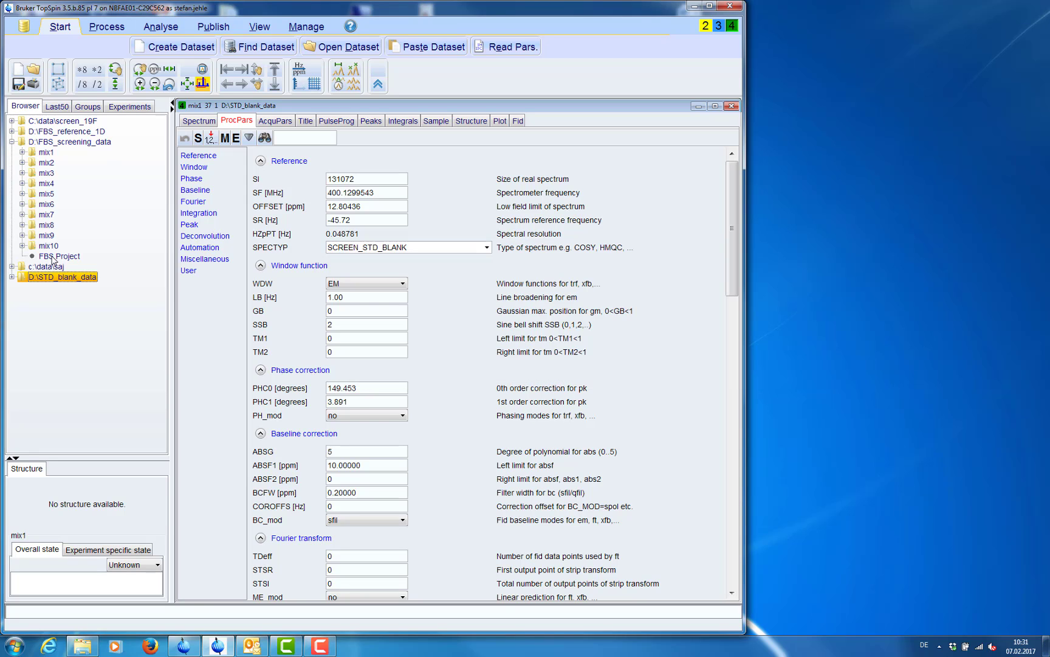
drag(56, 256, 267, 264)
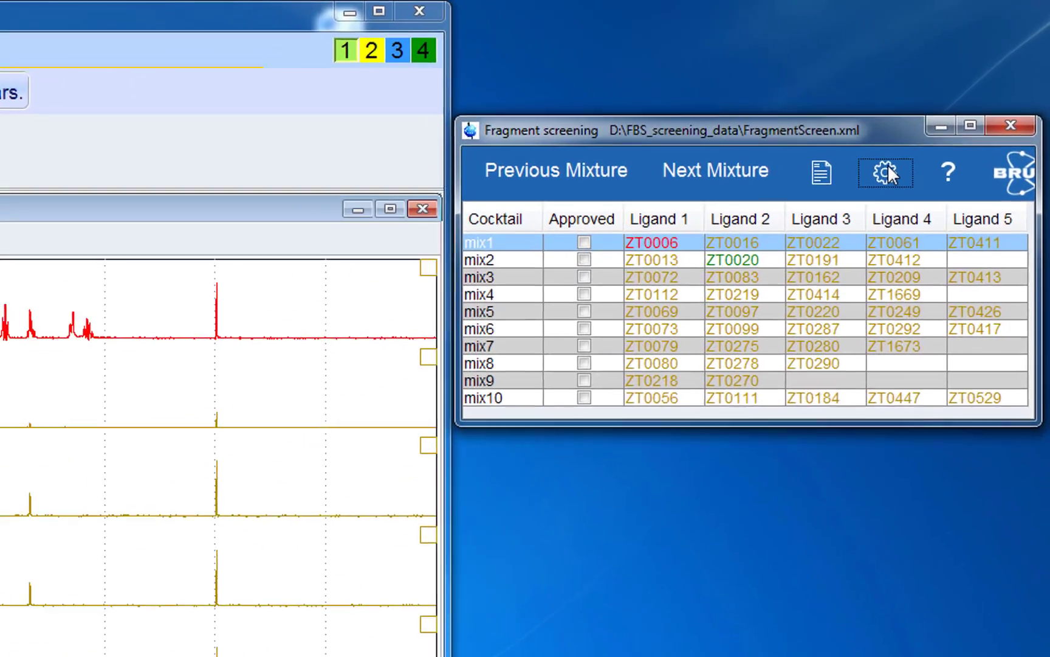
Set Spectrum 1 to SCREEN_STD_BLANK in the second display layout row, and the third row to SCREEN_WLOGSY with an empty Spectrum 2
click(966, 87)
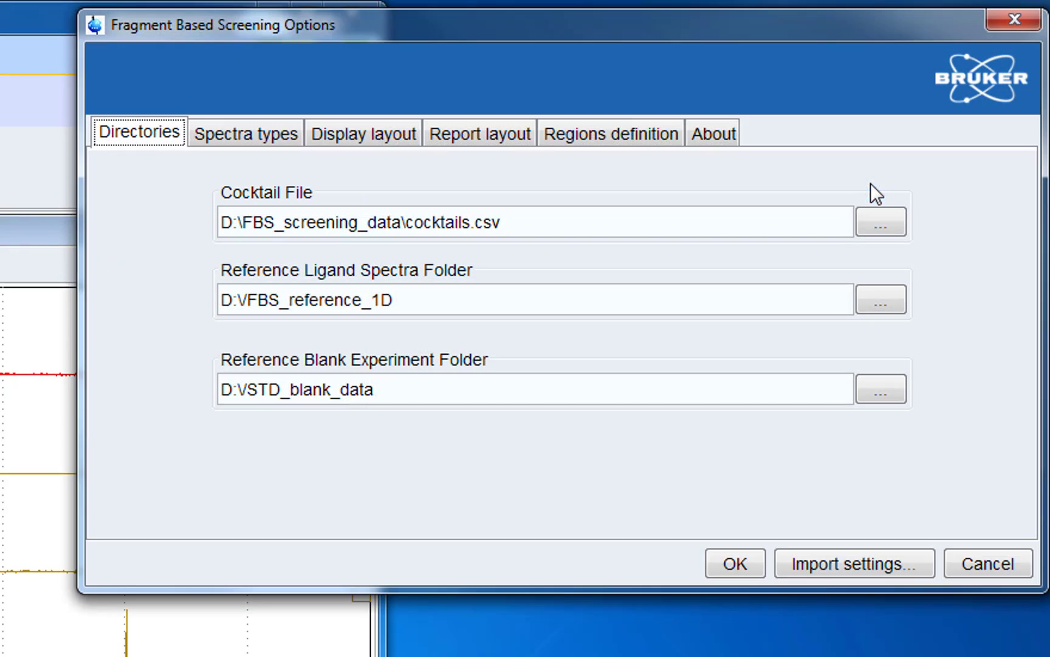
click(378, 134)
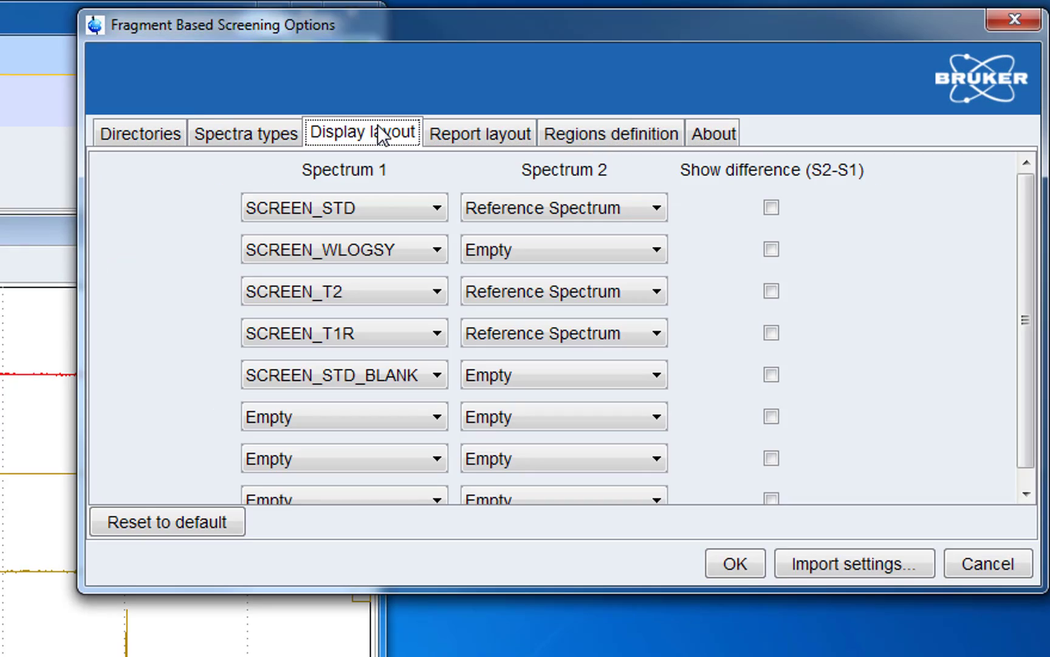
click(408, 251)
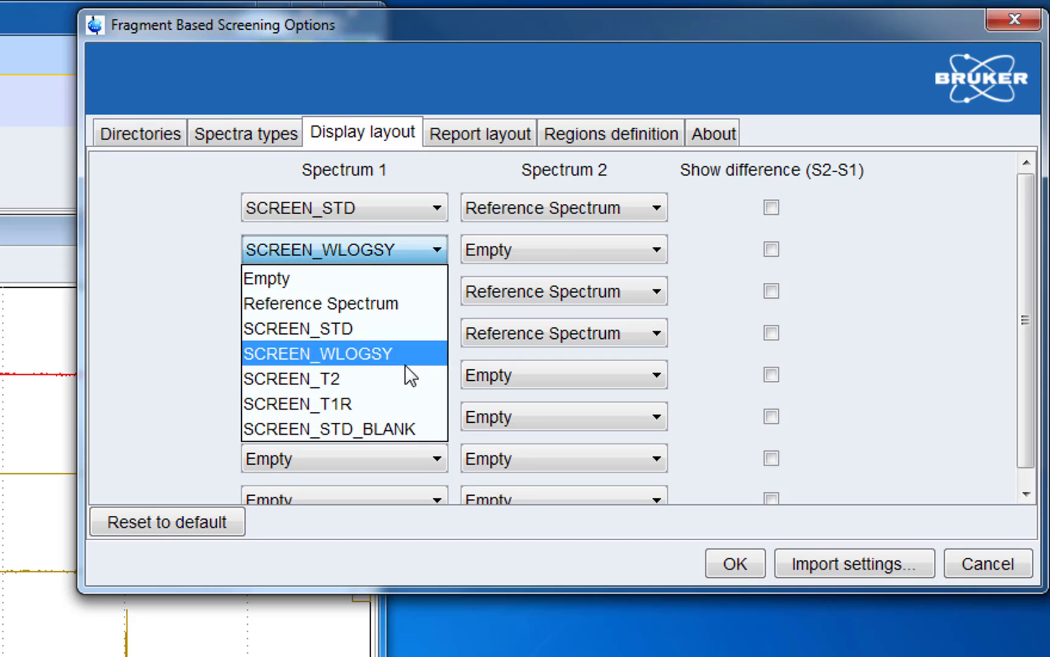
click(408, 432)
click(406, 290)
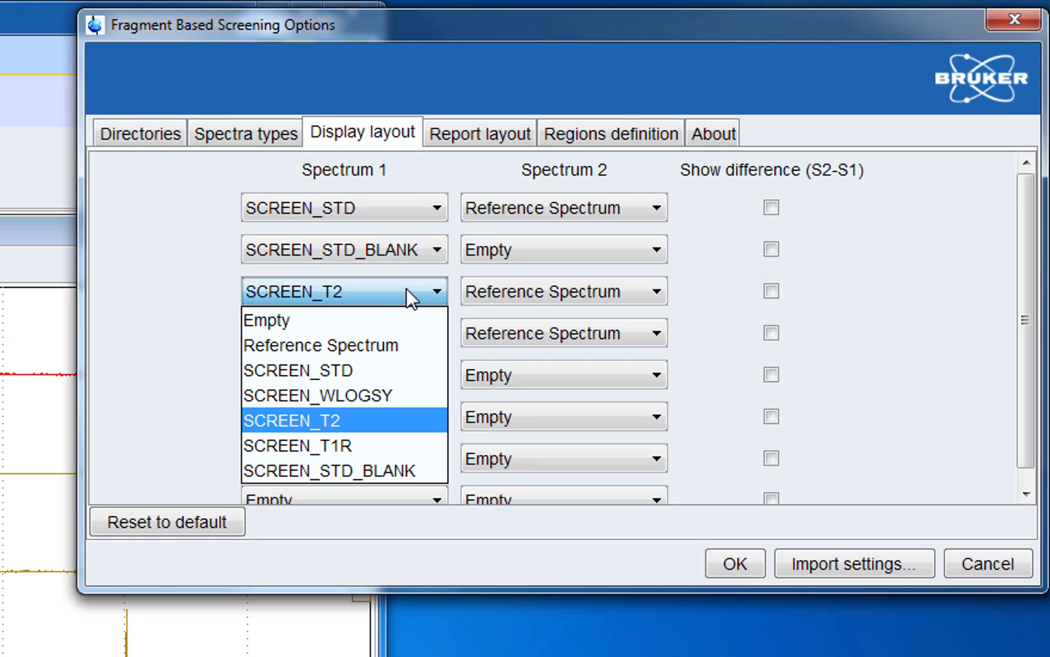
click(380, 395)
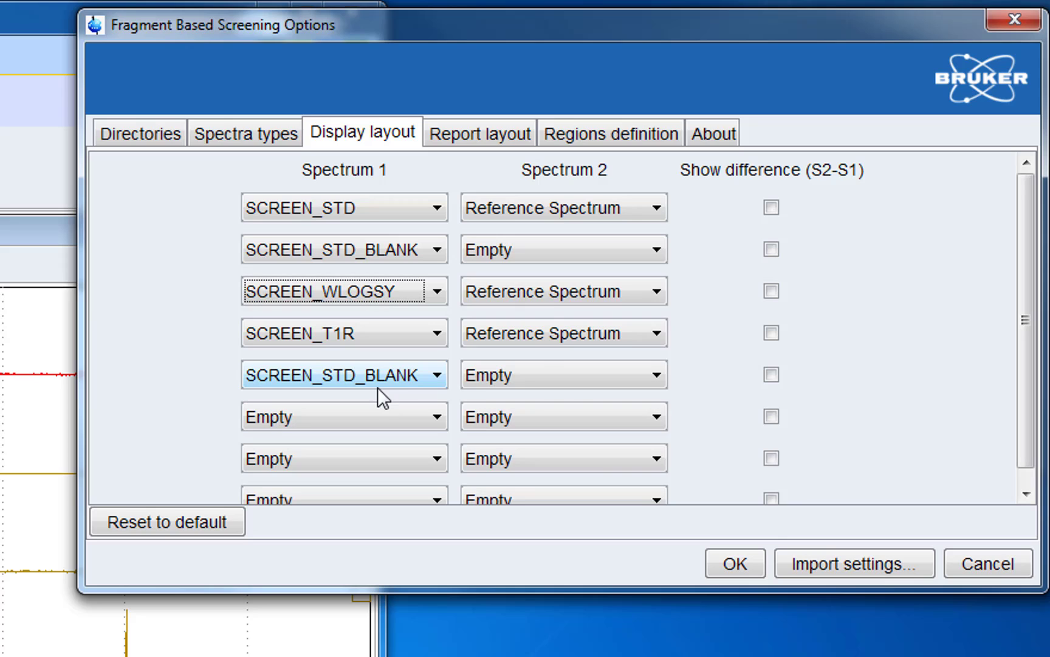
click(540, 292)
click(528, 320)
Set both spectra of the fourth display layout row and Spectrum 1 of the fifth to Empty, and apply the options
click(414, 332)
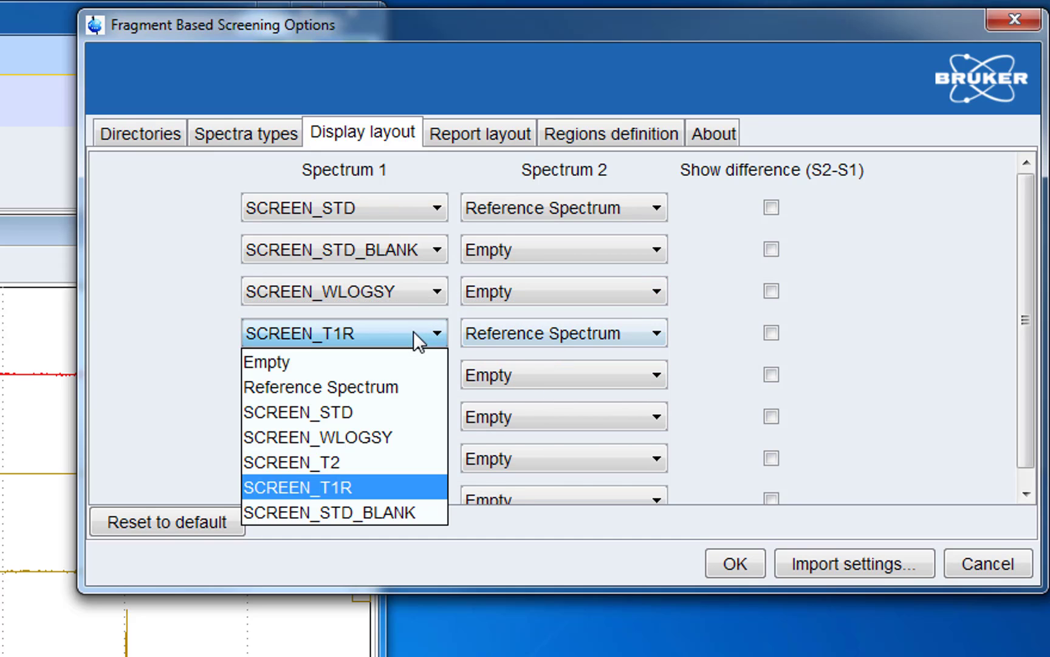
click(357, 362)
click(490, 339)
click(508, 356)
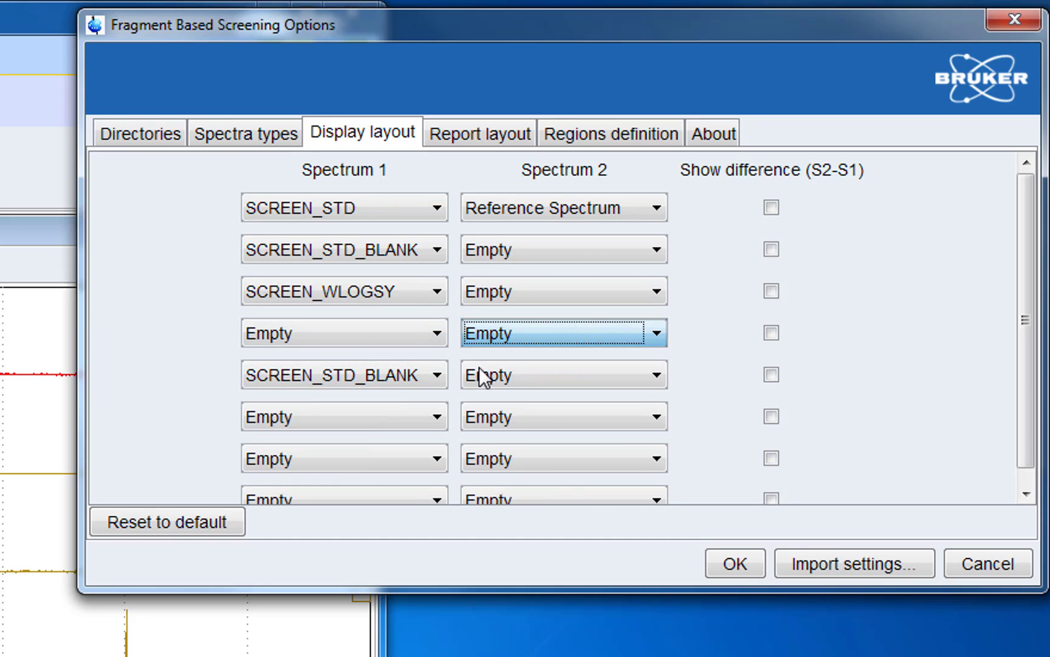
click(425, 375)
click(388, 403)
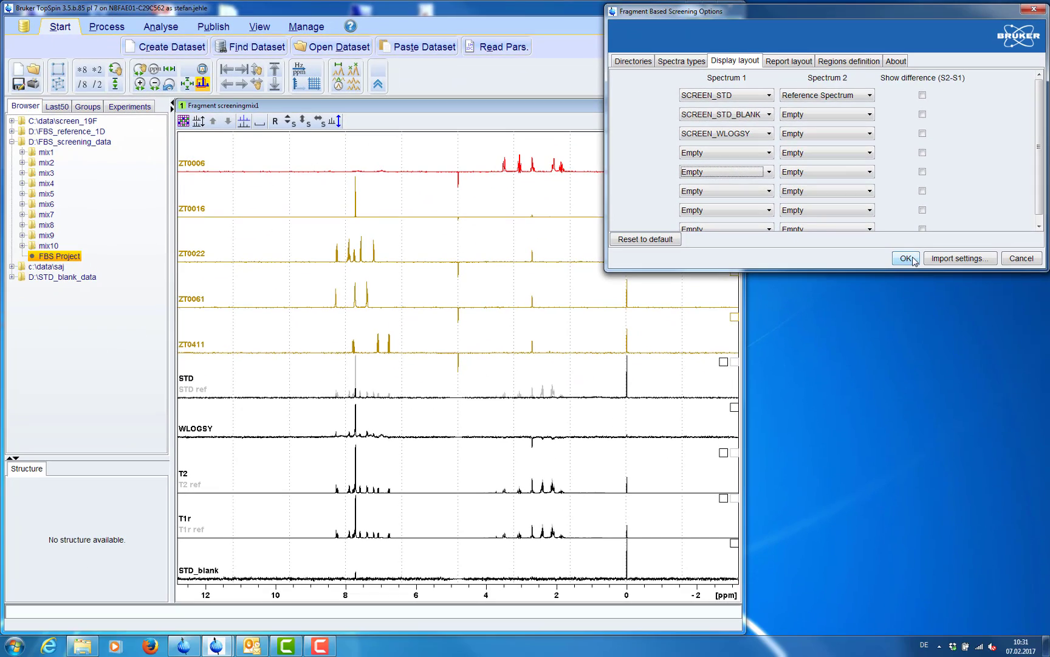
click(906, 258)
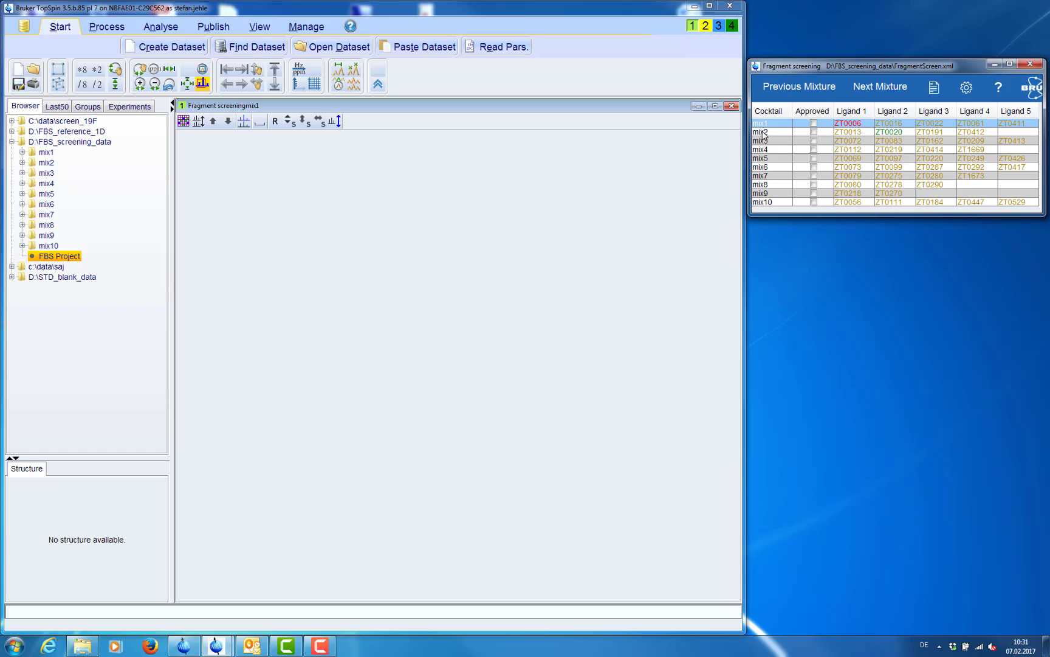
Reload the mix1 cocktail by way of mix2, show its ligands one at a time, and advance from ZT0006 to ZT0016
click(766, 132)
click(768, 124)
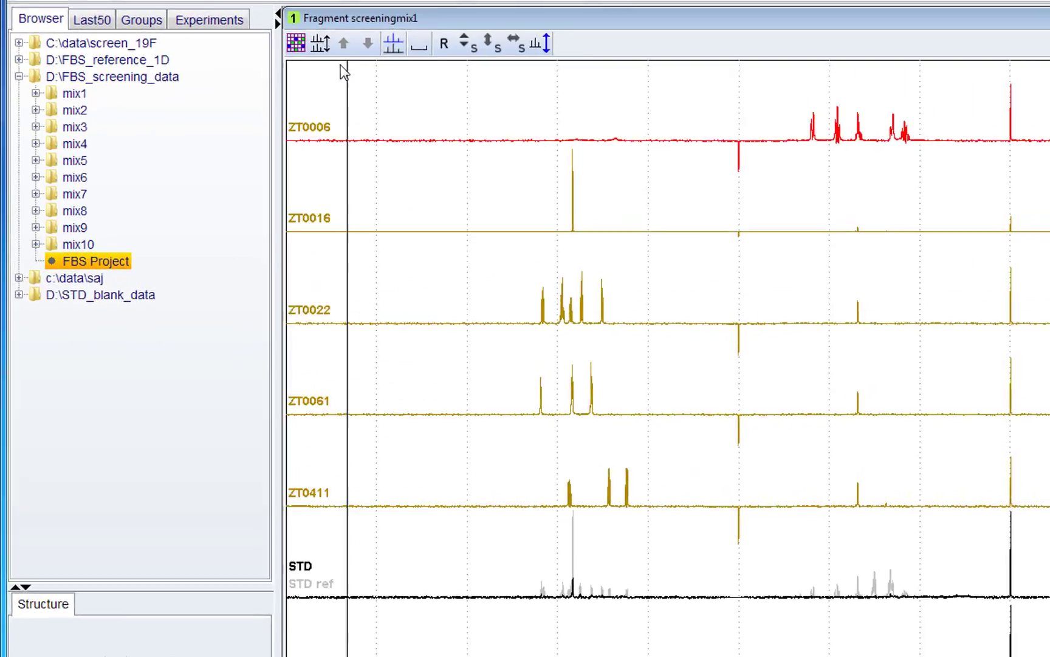
click(571, 74)
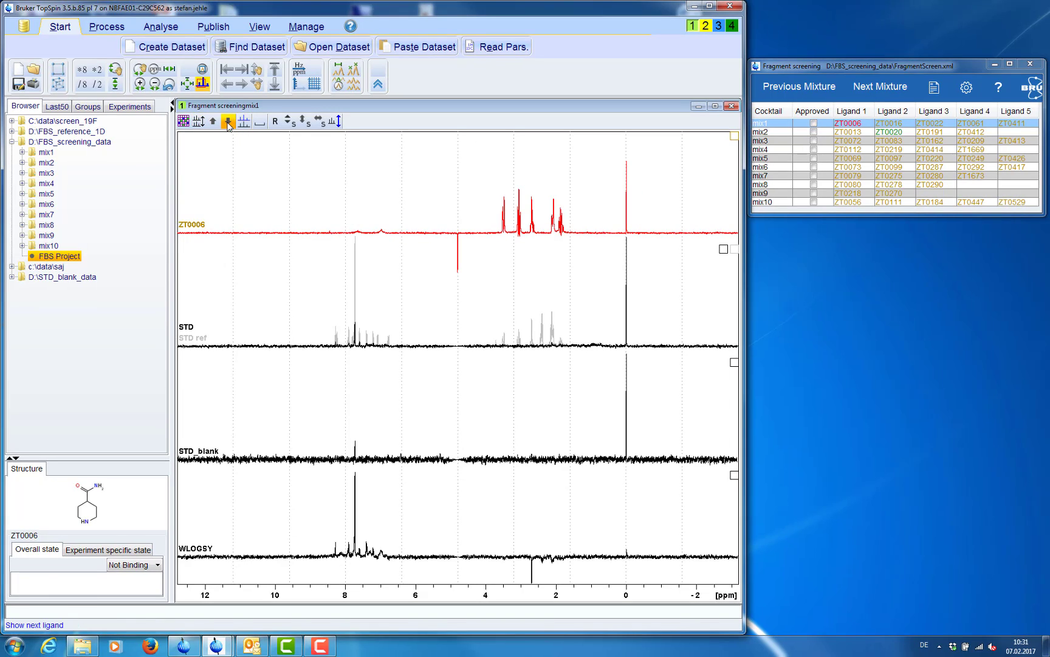
click(228, 122)
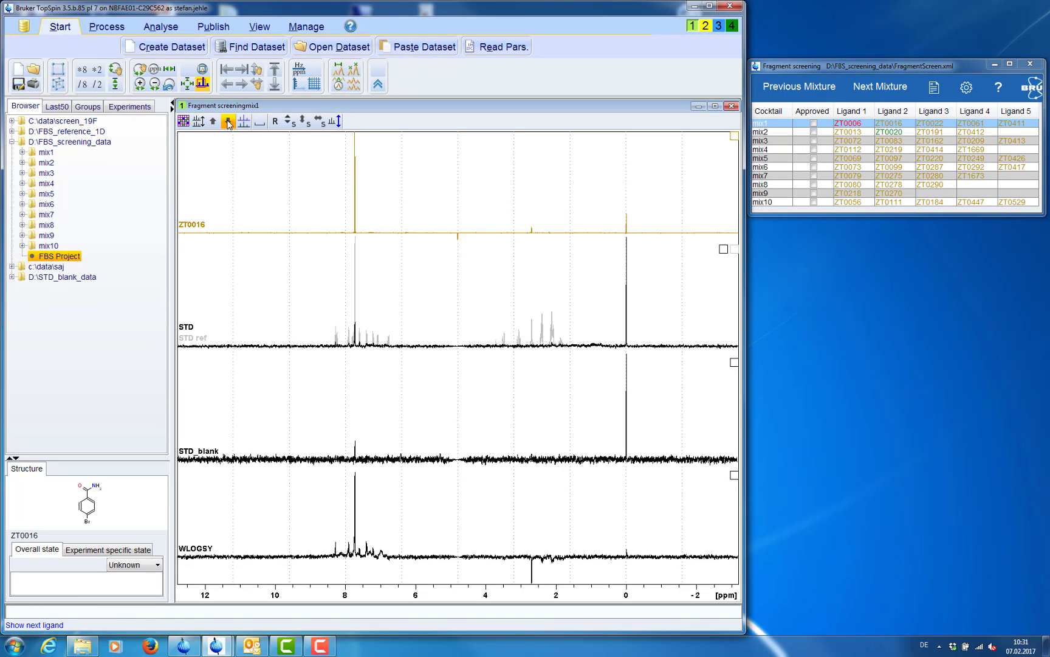
Page through the remaining mix1 ligand spectra from ZT0016 past ZT0411 back to ZT0006
click(229, 122)
click(229, 123)
click(229, 122)
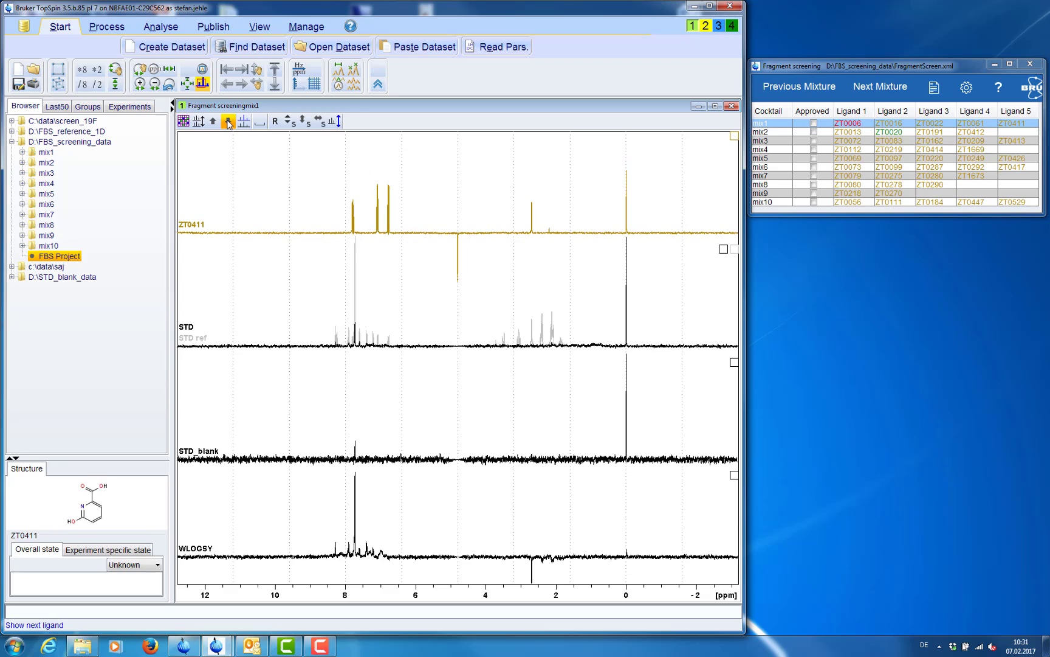
click(229, 122)
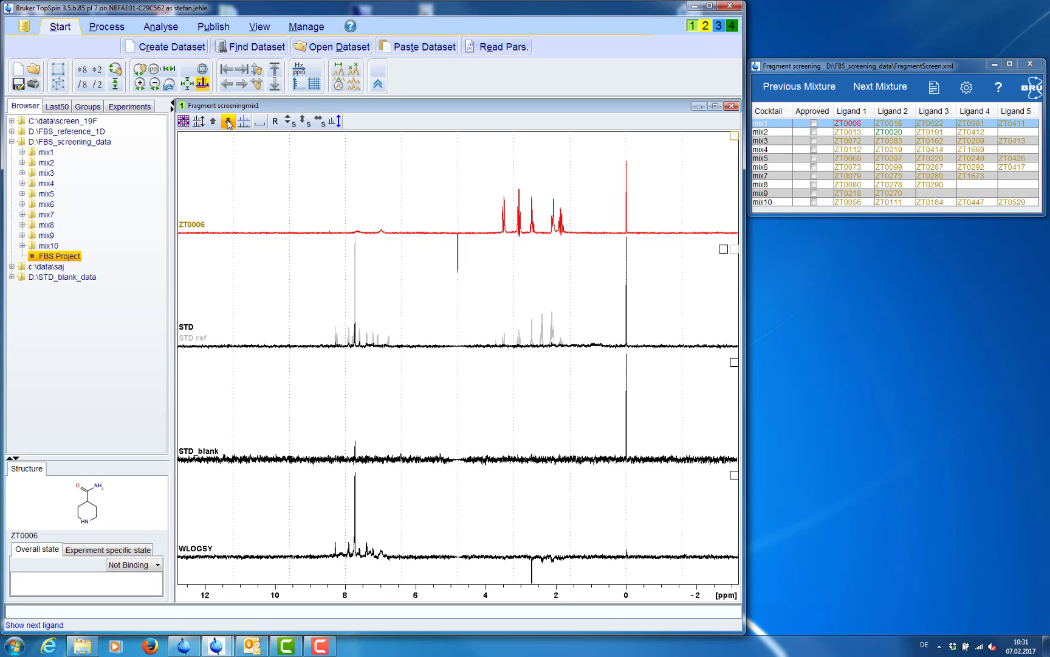
Load the mix2 cocktail, advance to ligand ZT0020 and limit the display to the aromatic region
click(776, 133)
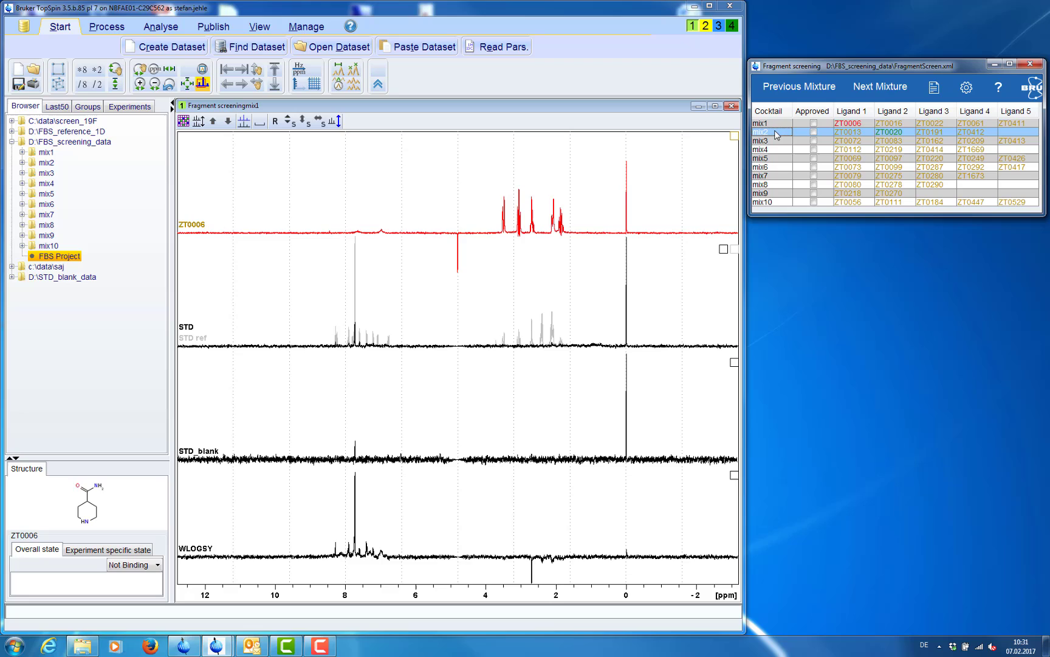
click(228, 123)
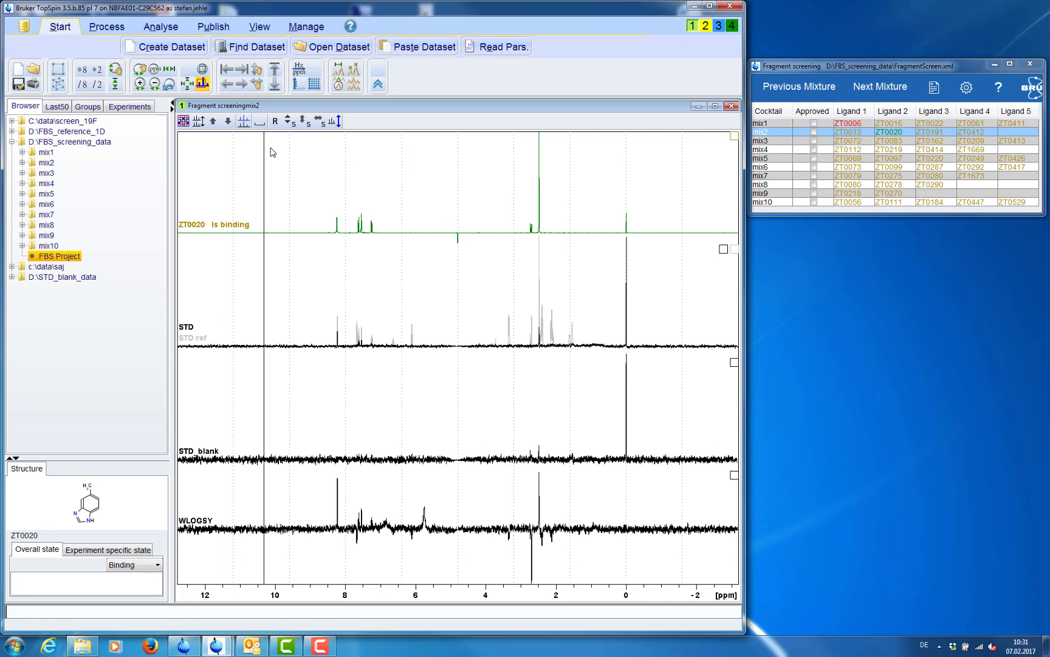
click(260, 123)
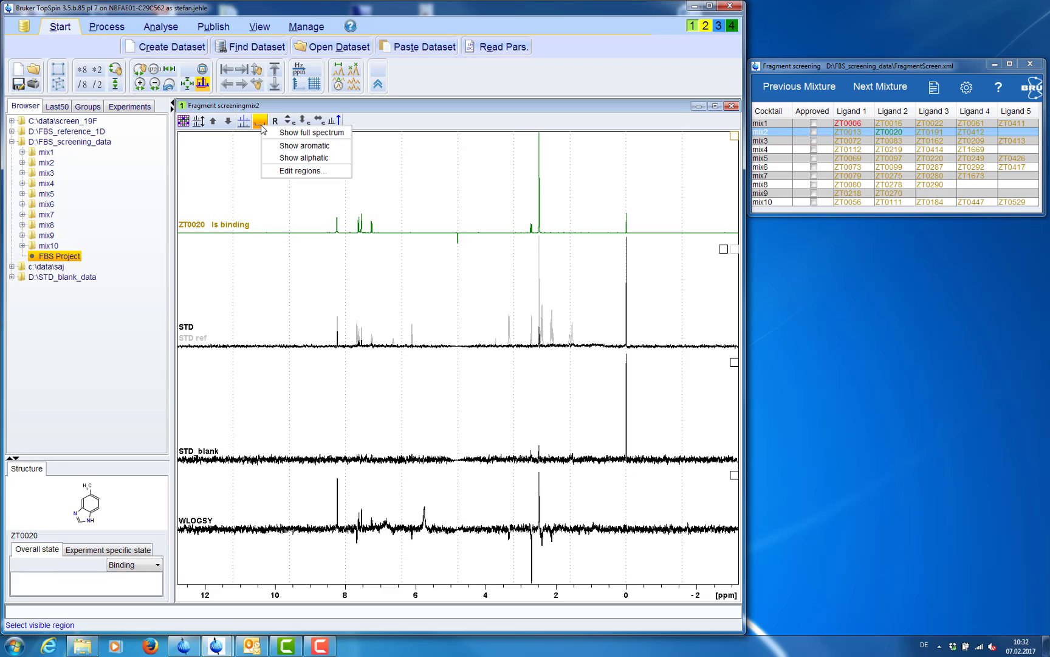
click(285, 148)
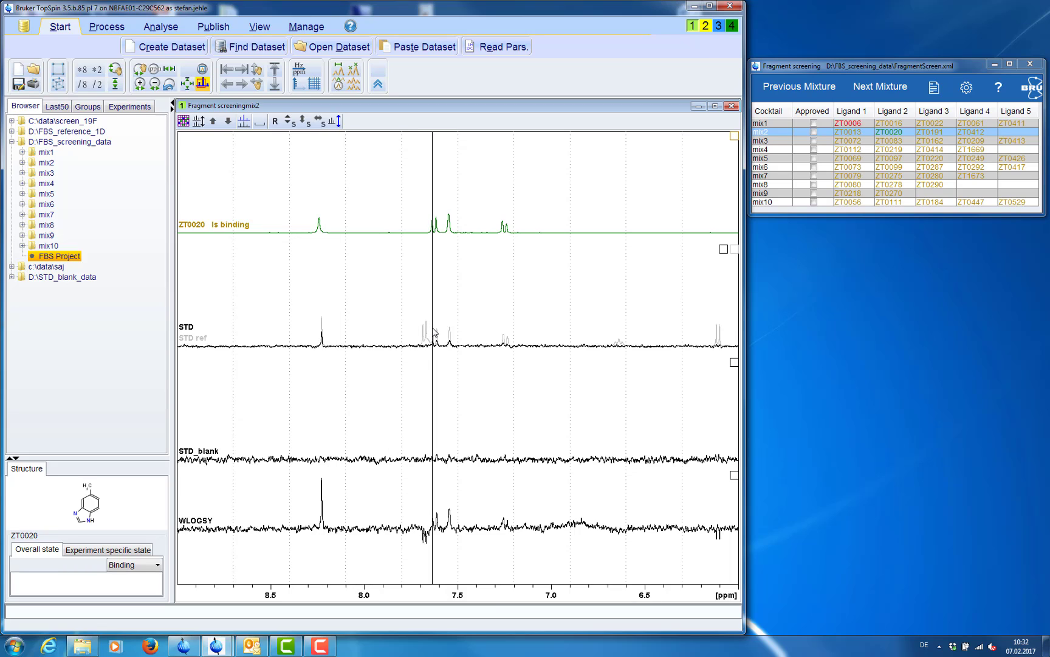
Select the STD spectrum row of mix2 and rescale its intensity relative to the STD reference
click(724, 249)
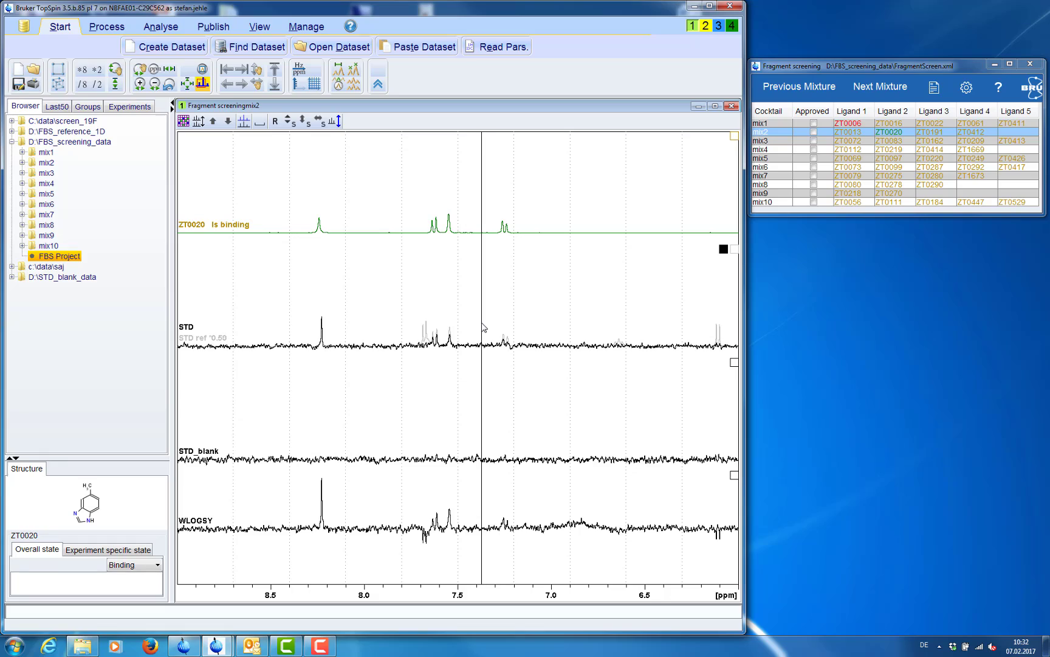
scroll(484, 327, down, 2)
scroll(484, 328, down, 1)
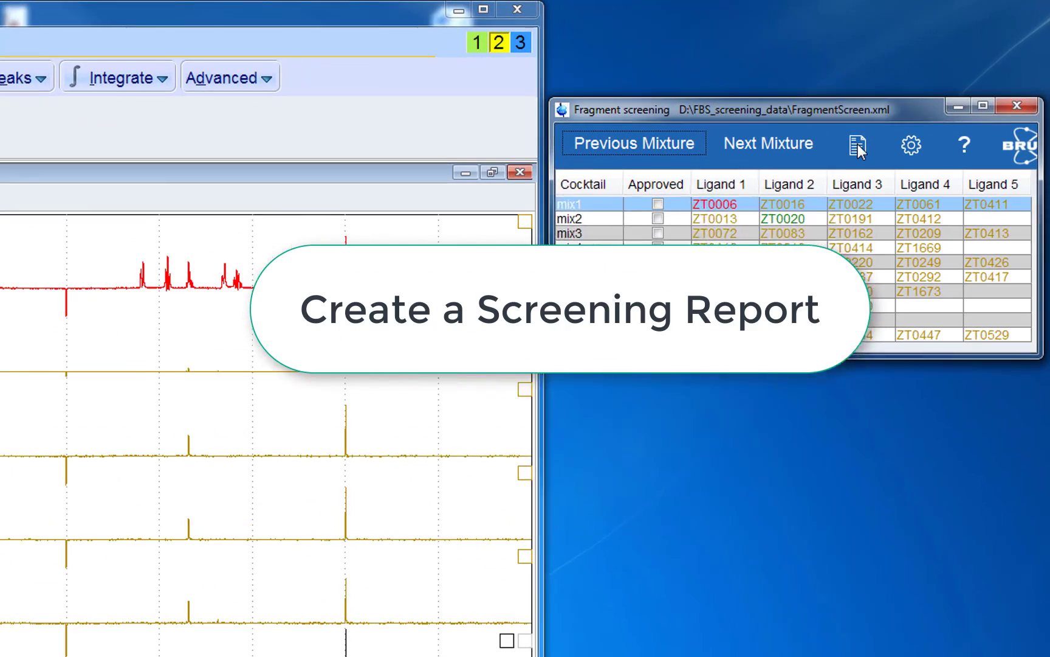
Create an .xlsx report named screening_report in FBS_screening_data covering all ligands, with the option to open the report enabled
click(856, 144)
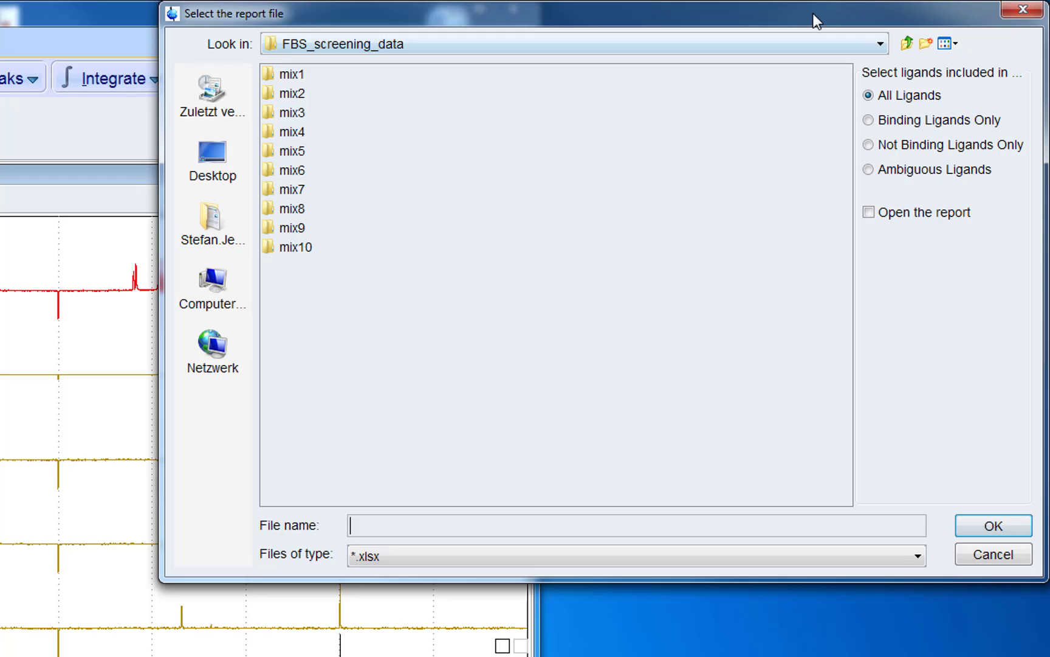
drag(816, 19, 593, 134)
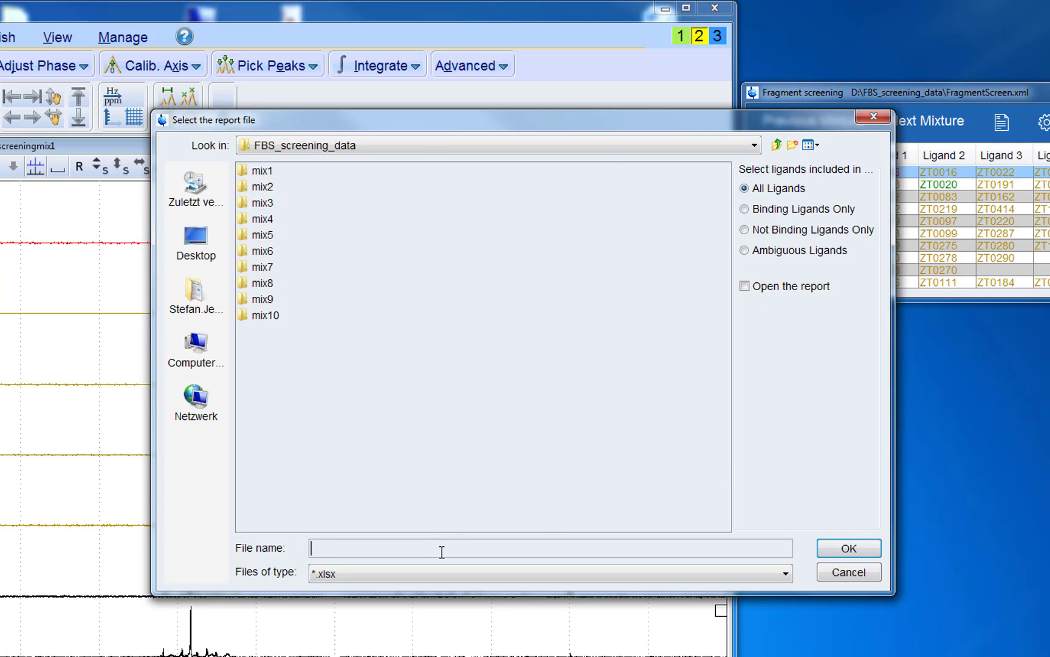
text(screening_report)
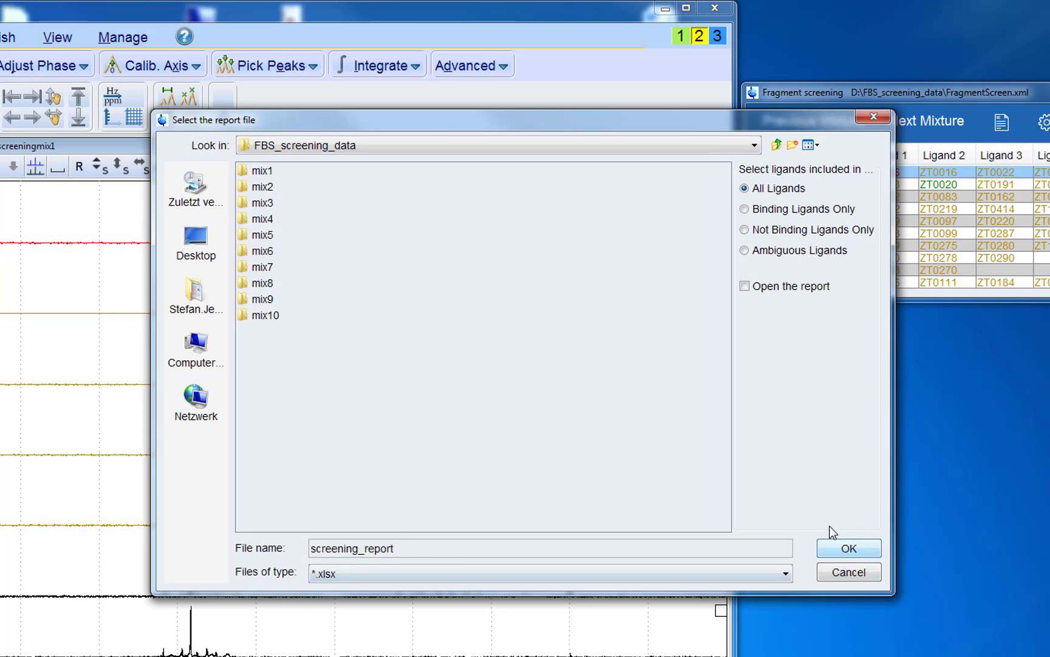
click(745, 287)
click(844, 547)
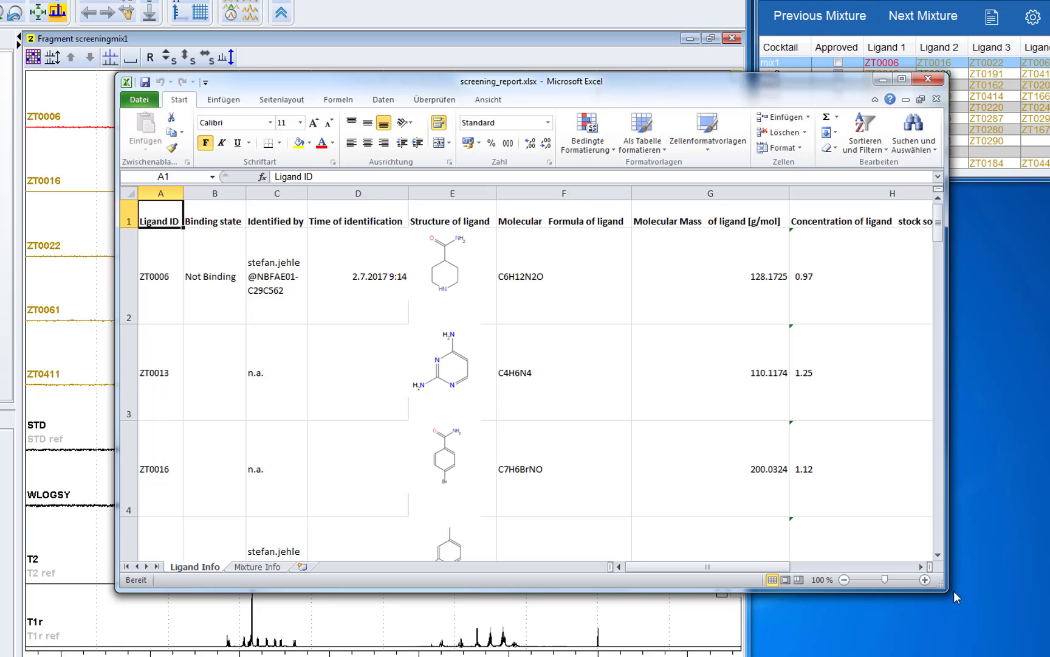
Review the Ligand Info sheet of screening_report.xlsx in Excel, from the ligand data across to the spectrum state columns, and close the report
drag(941, 587, 1037, 615)
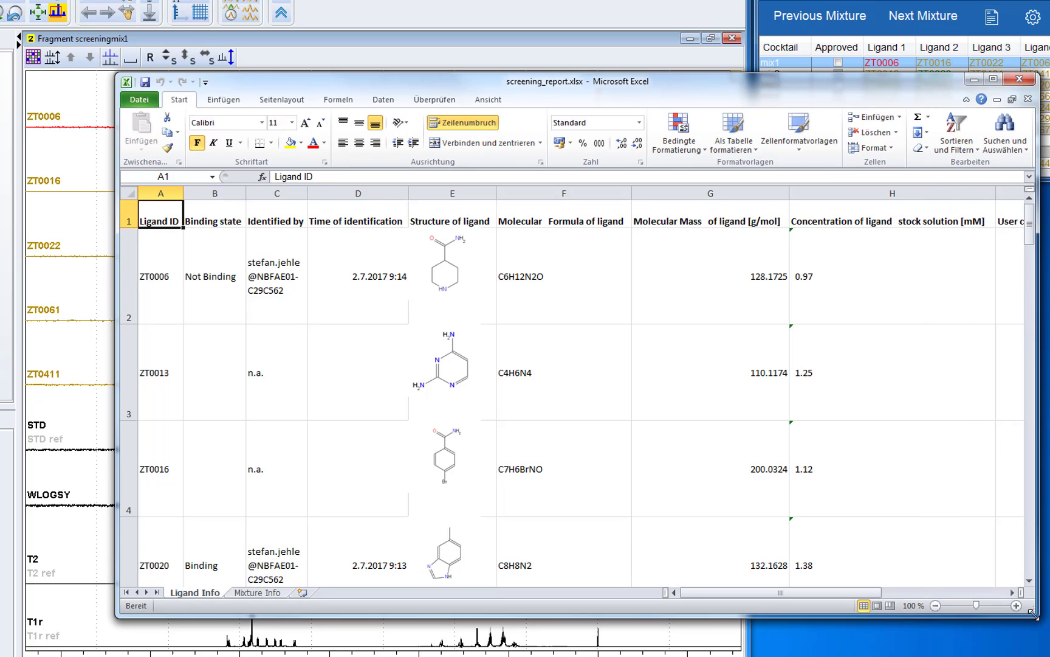
click(364, 262)
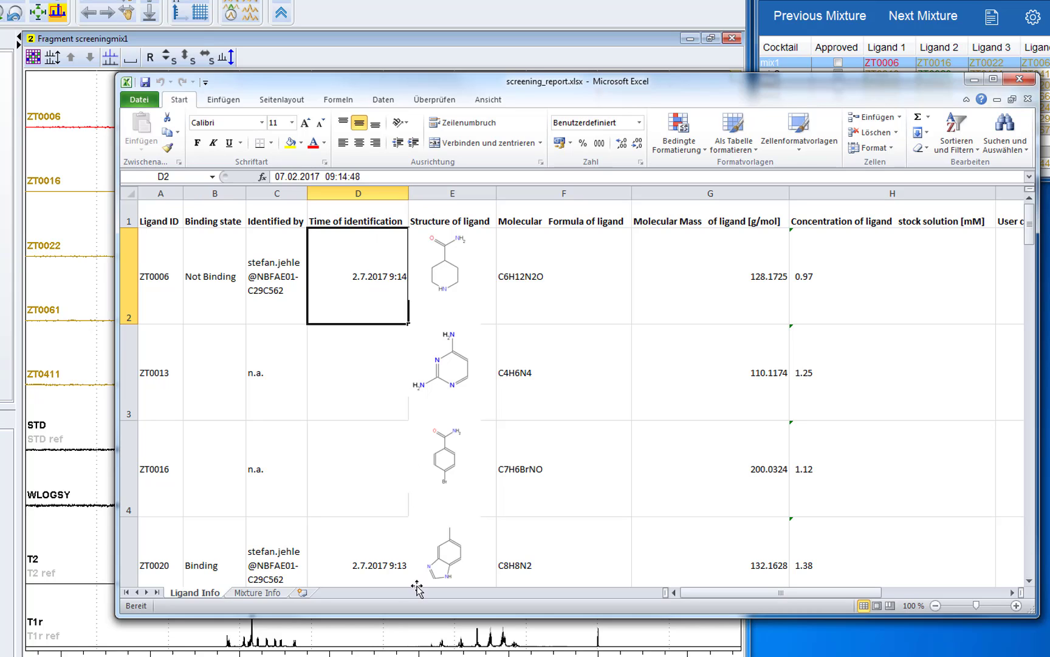
drag(717, 593, 825, 590)
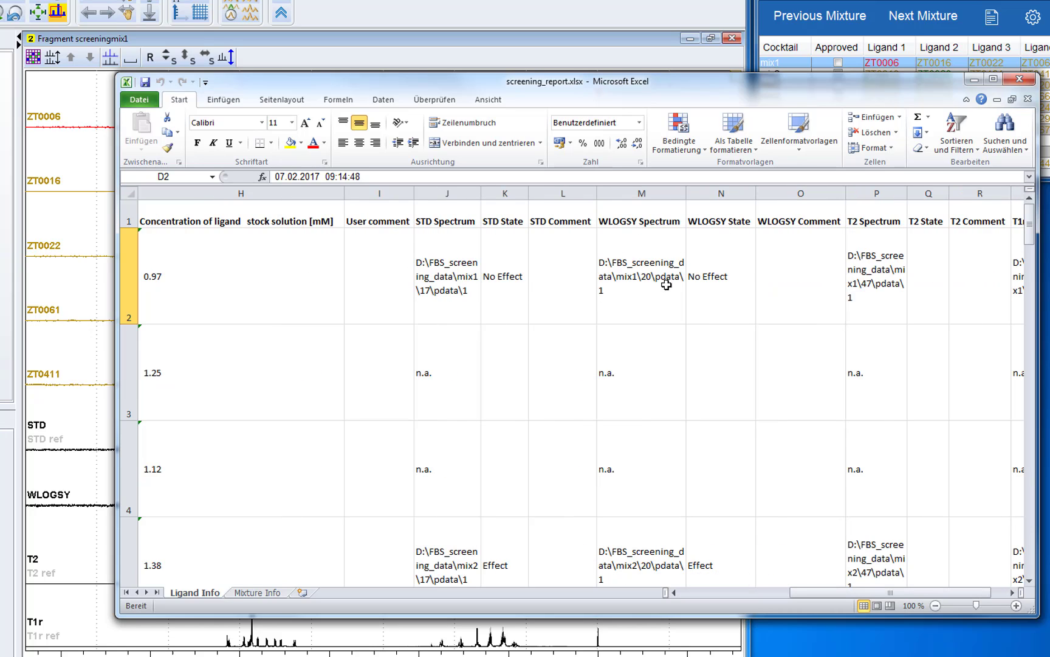
drag(930, 592, 818, 592)
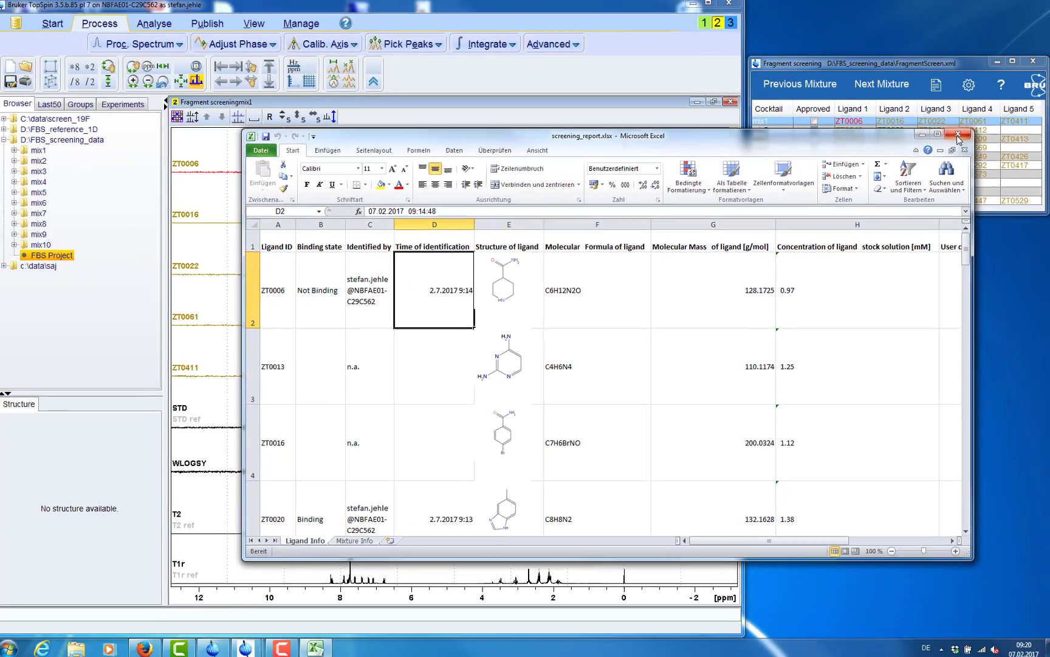
click(958, 139)
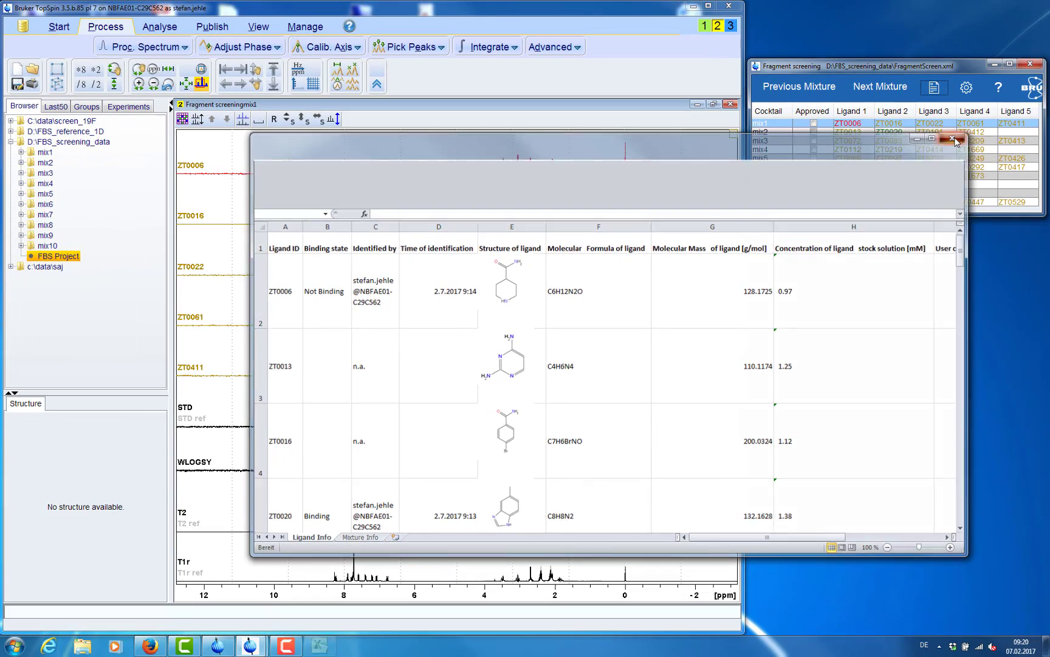